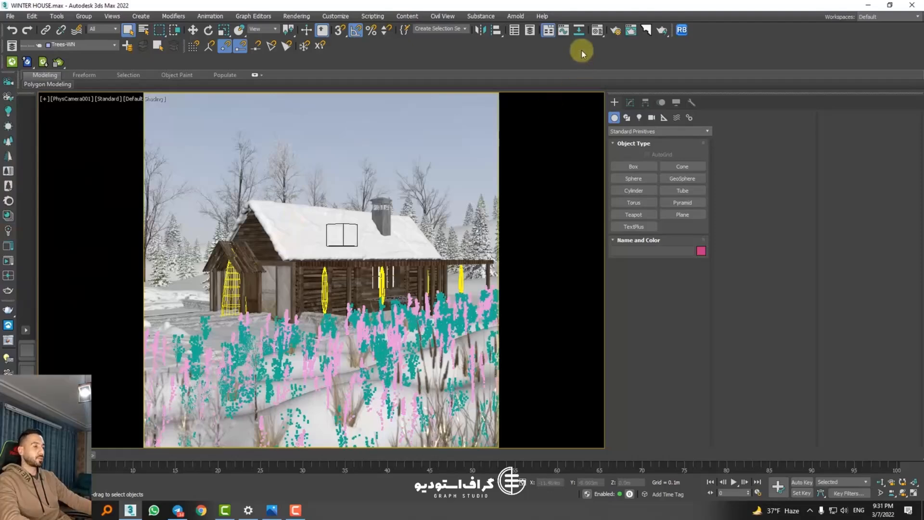
Review the render setup's common, scene and camera settings, including the output size, and close it without changes
left_click(616, 30)
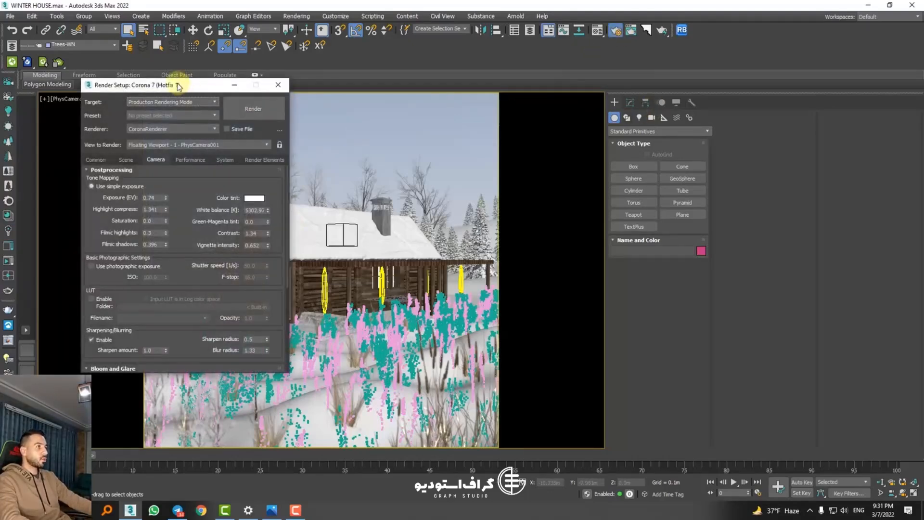
left_click_drag(177, 83, 552, 100)
left_click(475, 174)
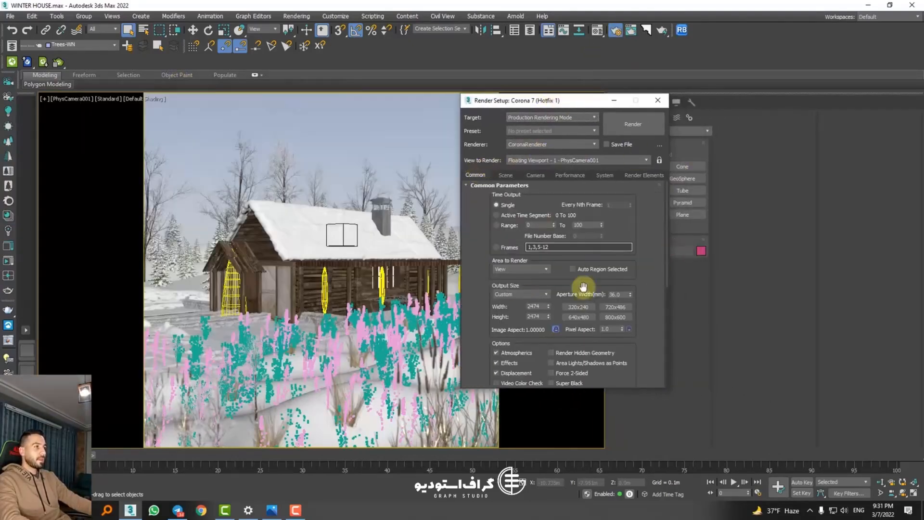
mouse_move(477, 281)
left_mouse_down()
mouse_move(477, 294)
mouse_move(478, 208)
mouse_move(478, 292)
left_mouse_up()
left_click(505, 175)
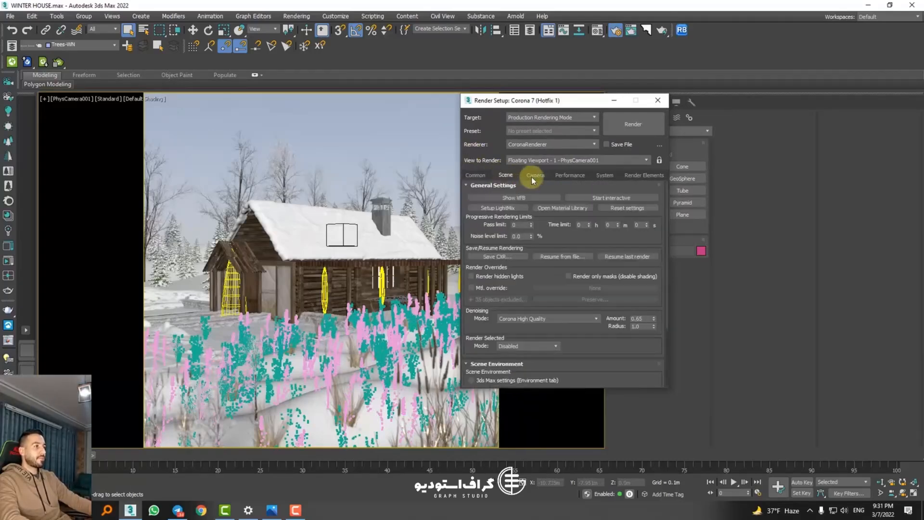
left_click(532, 176)
left_click(475, 175)
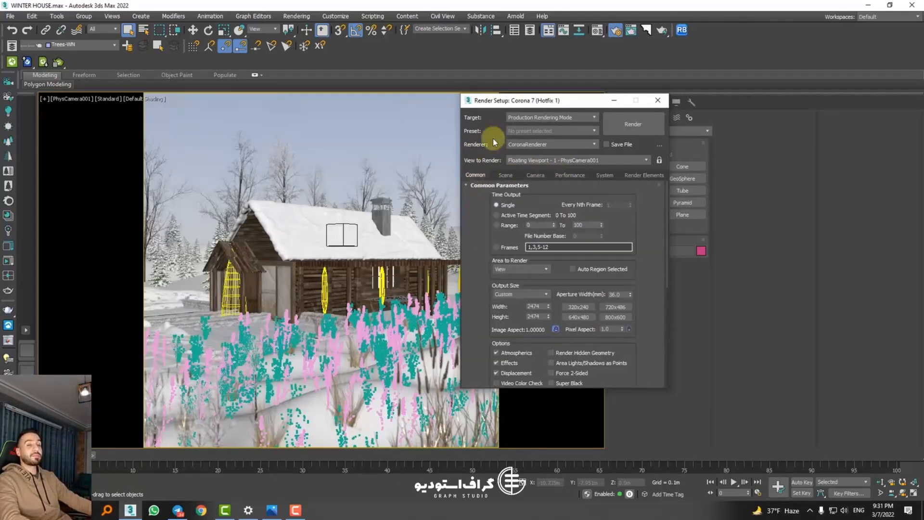
left_click(658, 100)
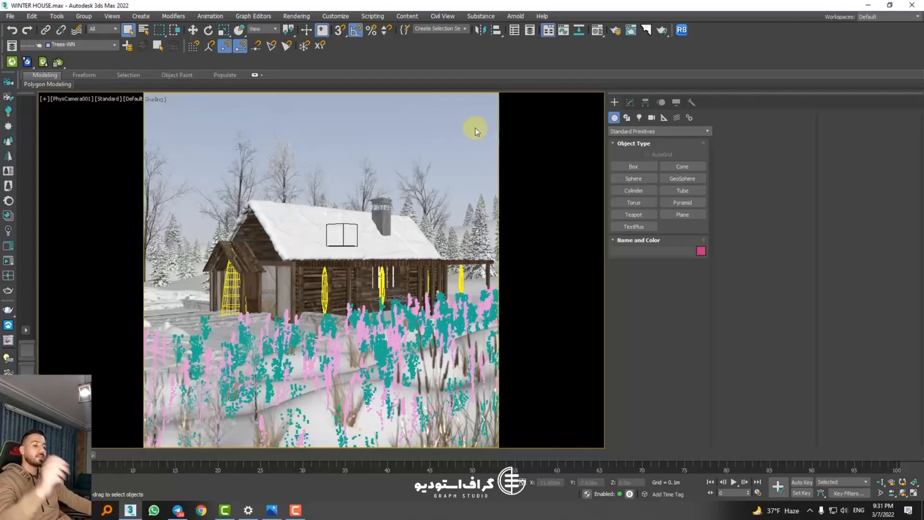
Check the display unit scale and lighting units in the units setup
left_click(338, 17)
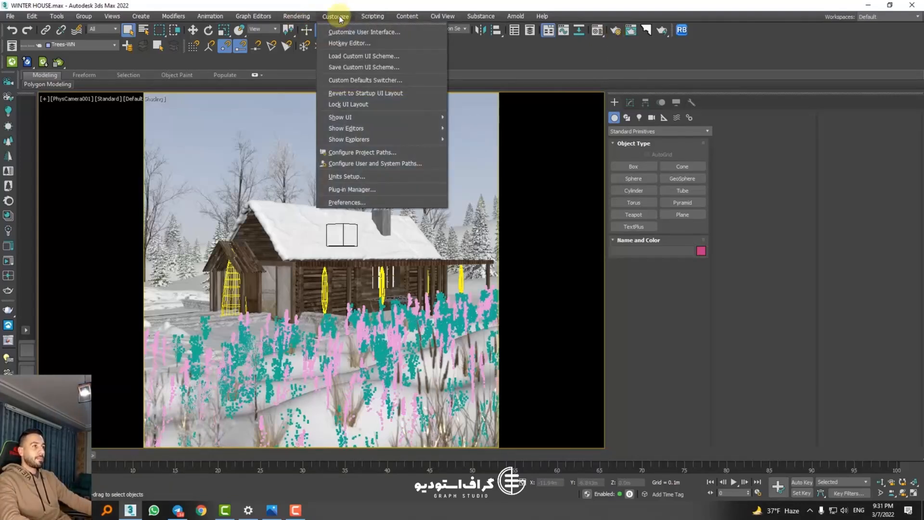
left_click(351, 176)
left_click_drag(427, 163, 409, 129)
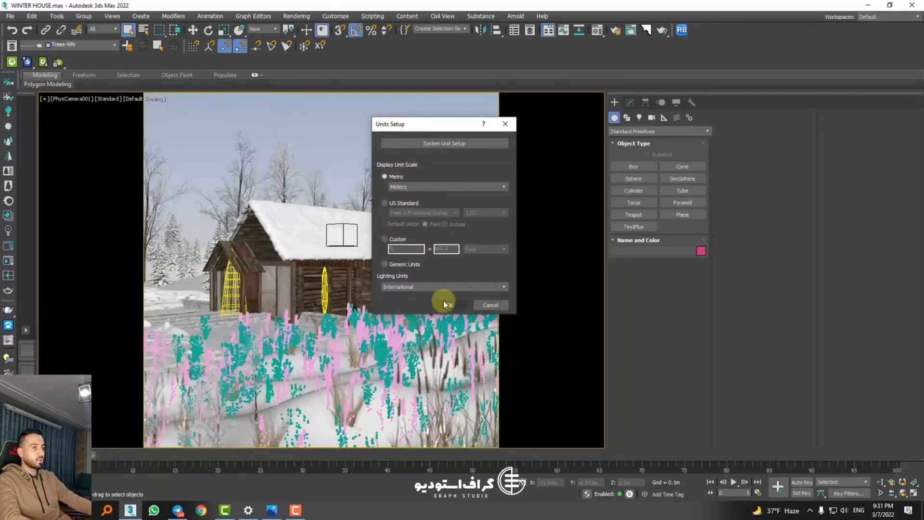
key("Return")
Start the Box command to view its dimension parameters, and review the metric display unit choices in the units setup
left_click(630, 166)
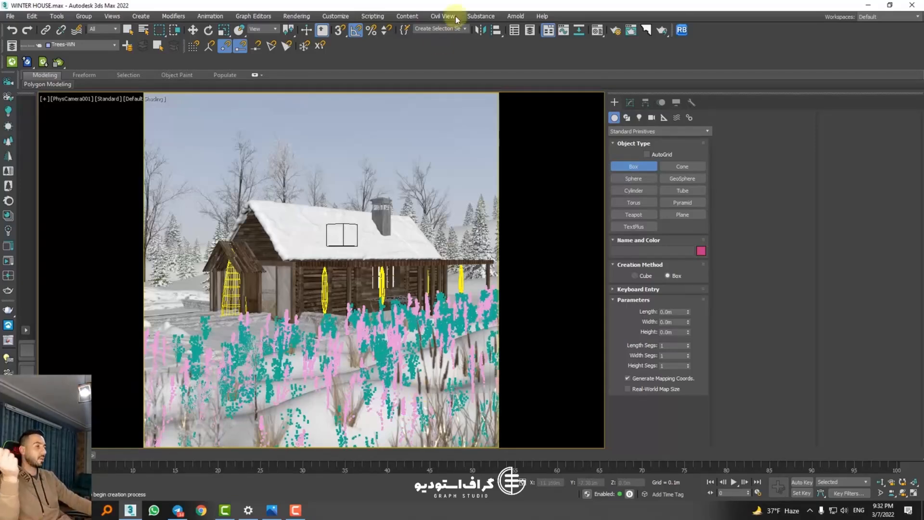
left_click(335, 16)
left_click(368, 178)
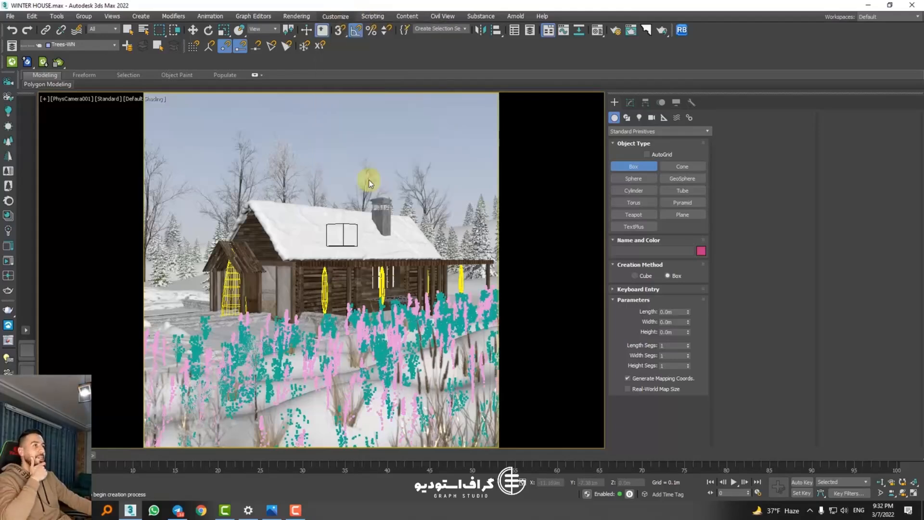
left_click(431, 221)
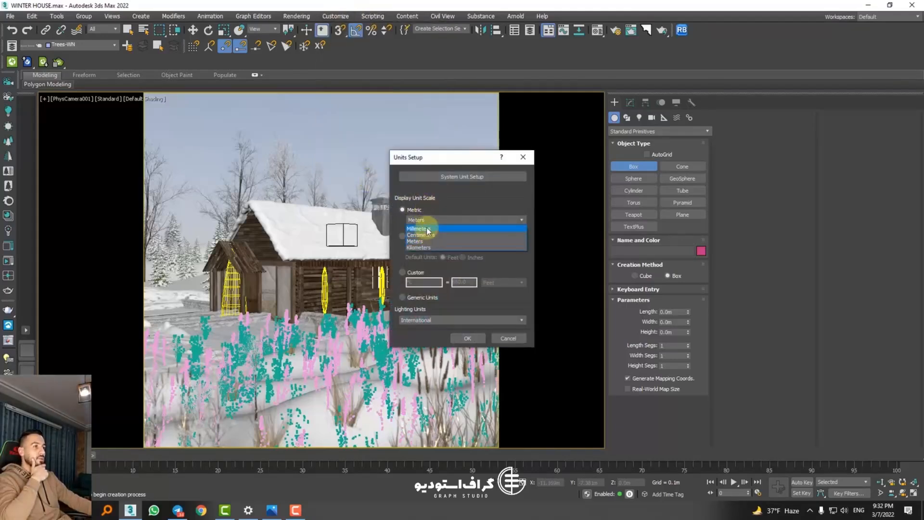
left_click(437, 186)
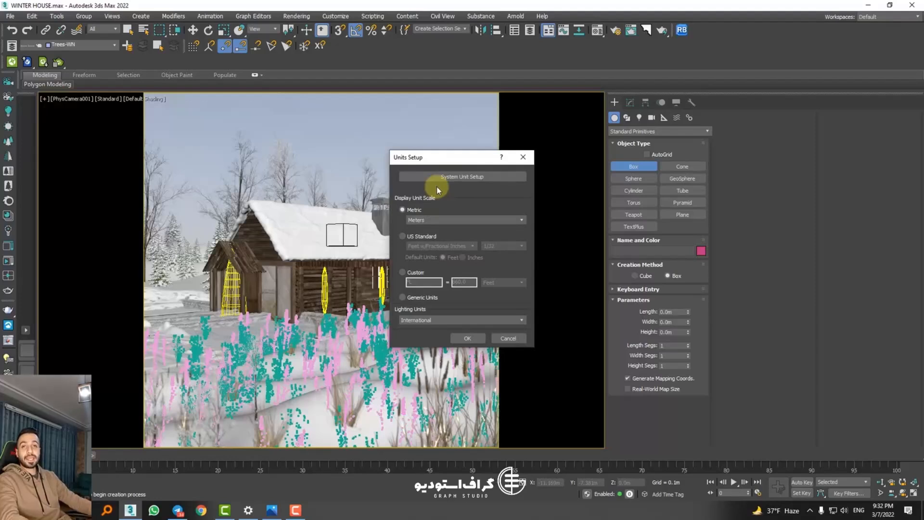
left_click_drag(424, 158, 467, 151)
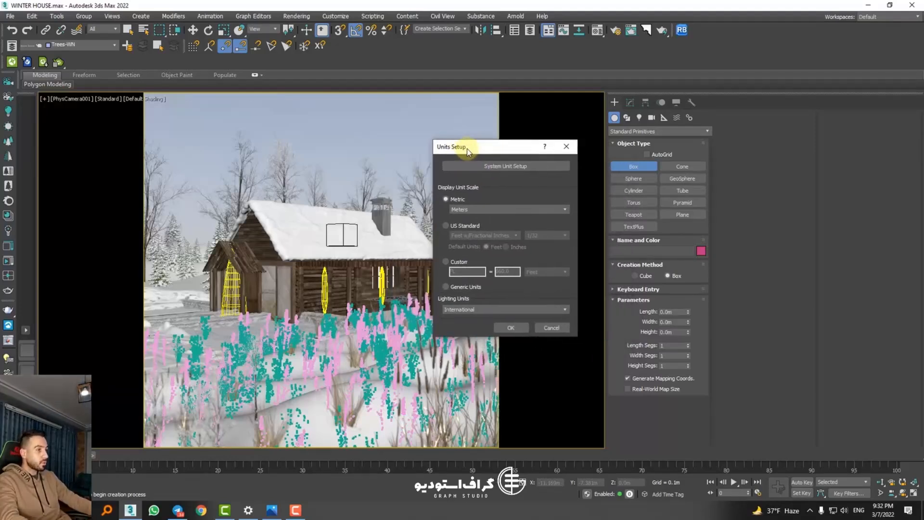
left_click(474, 210)
left_click(505, 198)
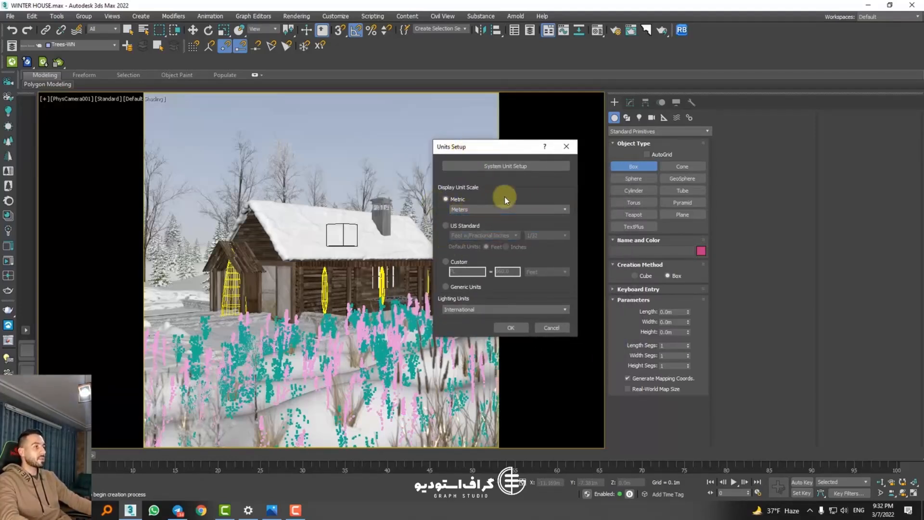
Try to set the system unit scale to Centimeters in the system unit setup, cancel it and close the units setup
left_click(494, 168)
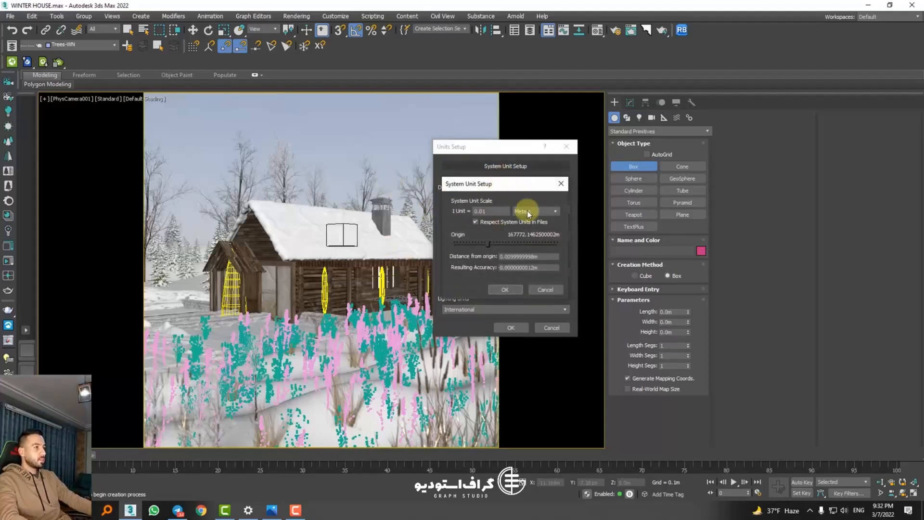
left_click(528, 212)
left_click(532, 242)
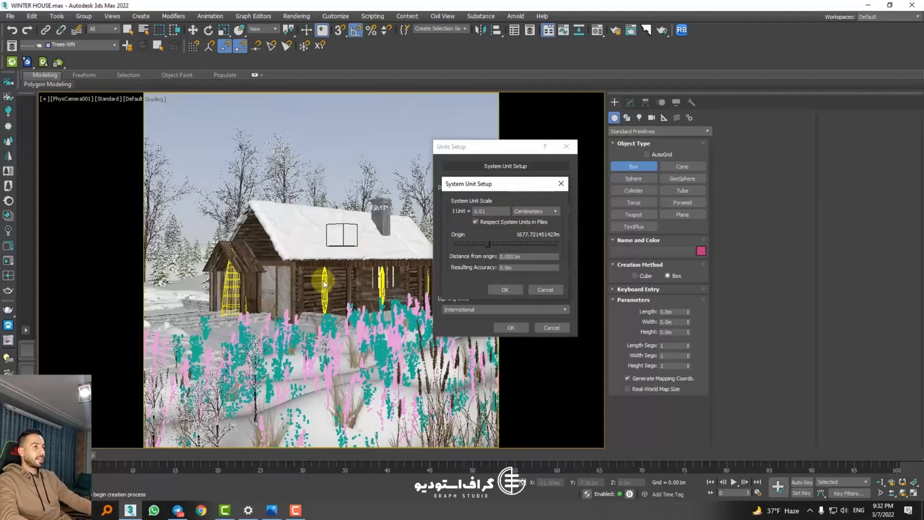
left_click(532, 212)
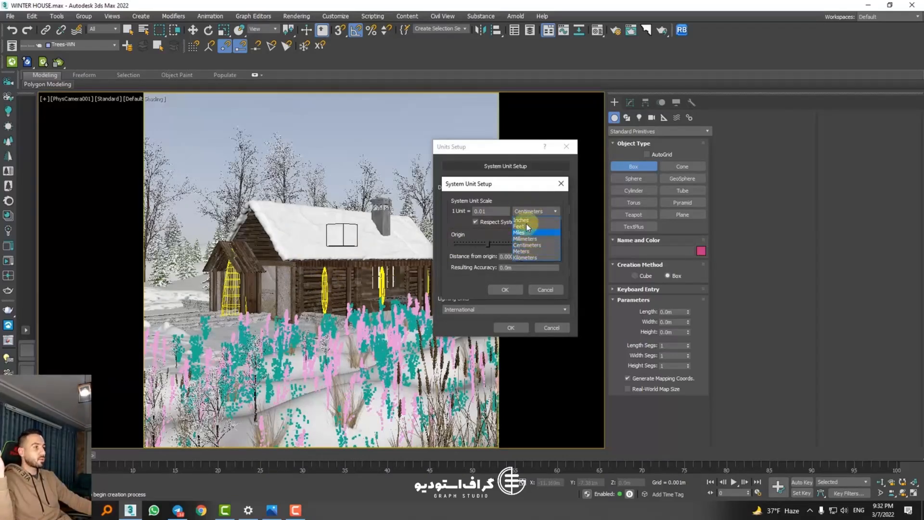
left_click(520, 192)
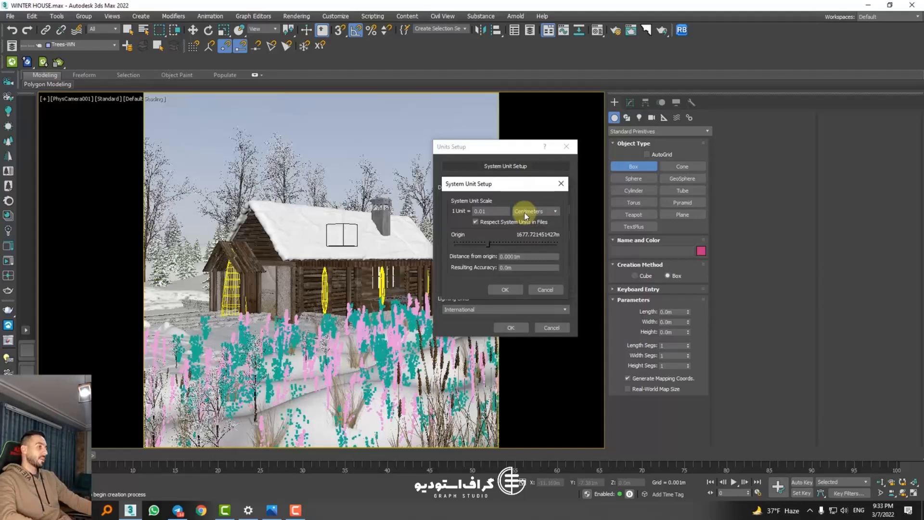
left_click_drag(511, 185, 659, 170)
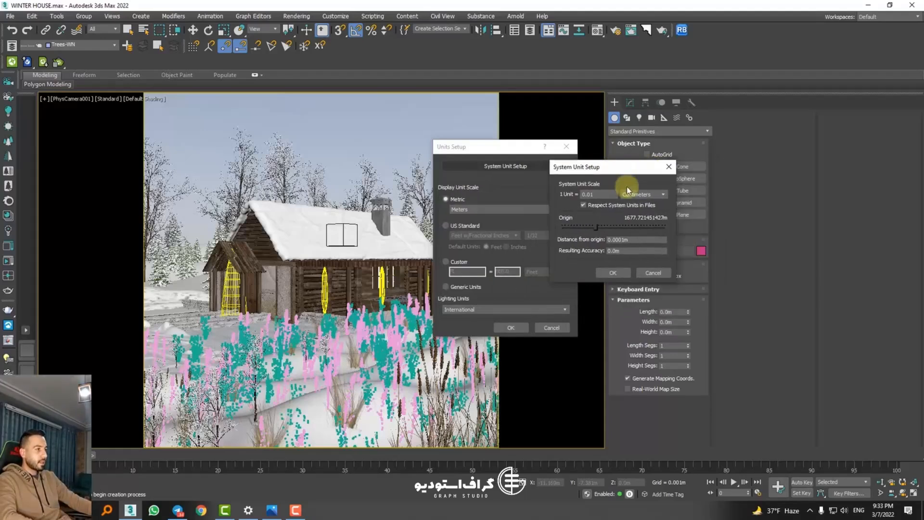
left_click(653, 271)
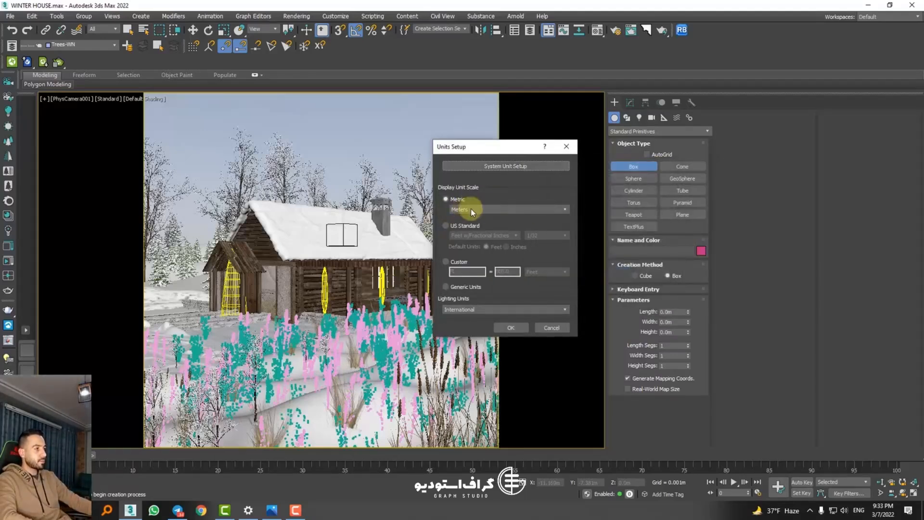
left_click(509, 328)
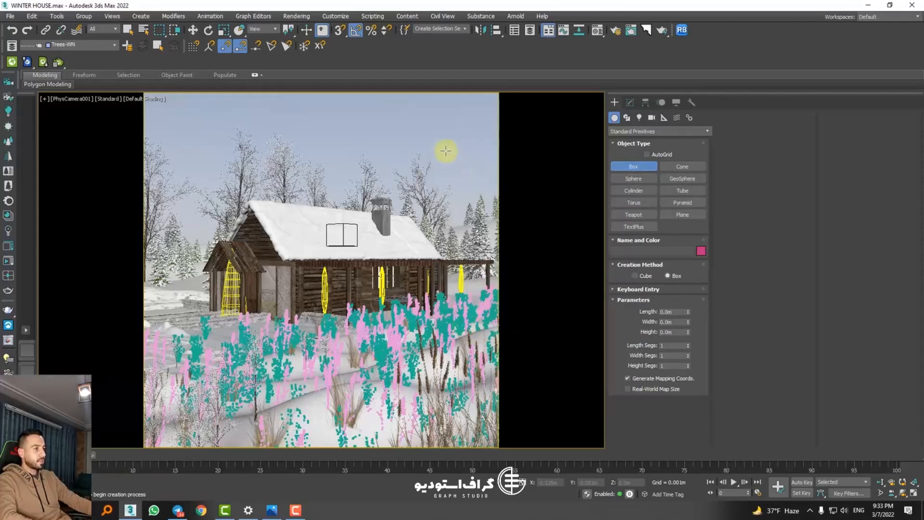
left_click(335, 15)
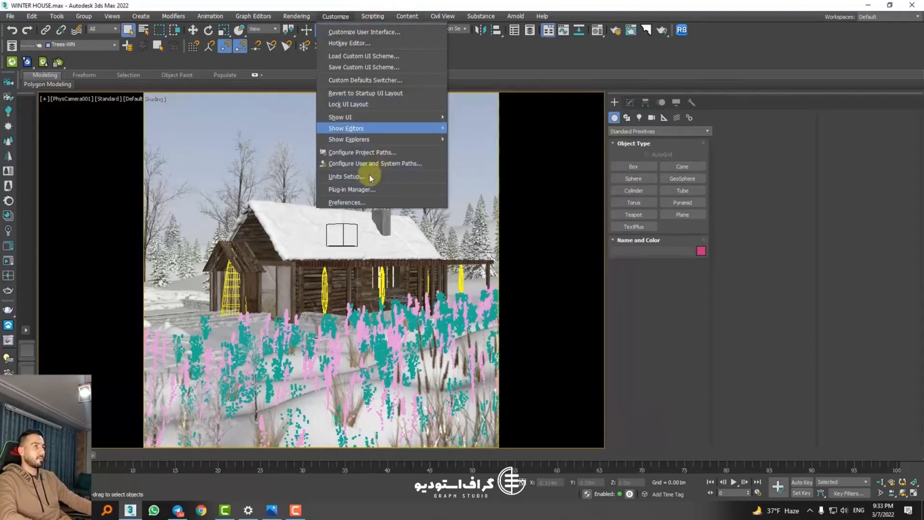
left_click(351, 200)
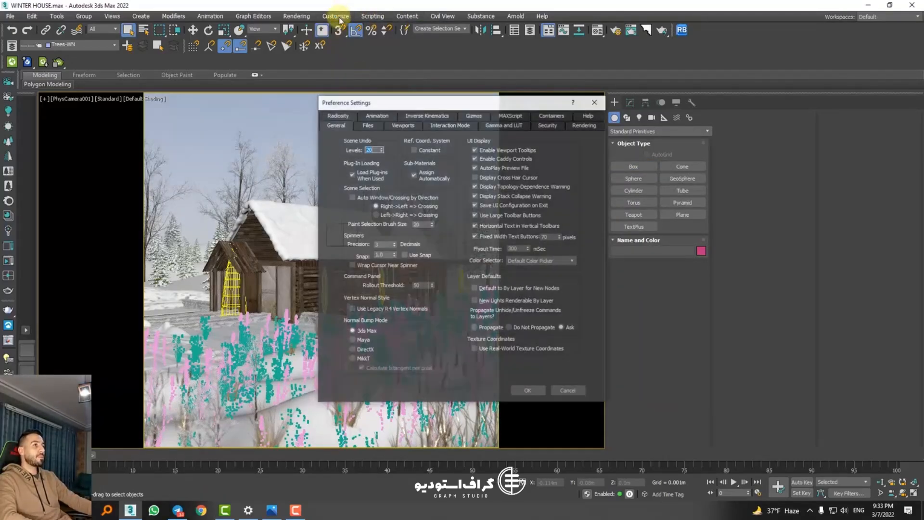
left_click(592, 104)
left_click(335, 16)
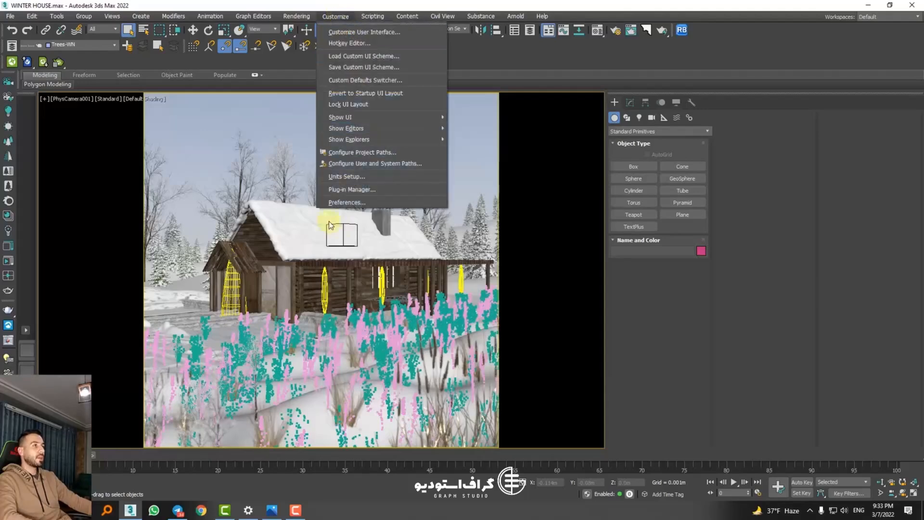
Set the scene undo levels to 50 in the general preference settings
left_click(7, 17)
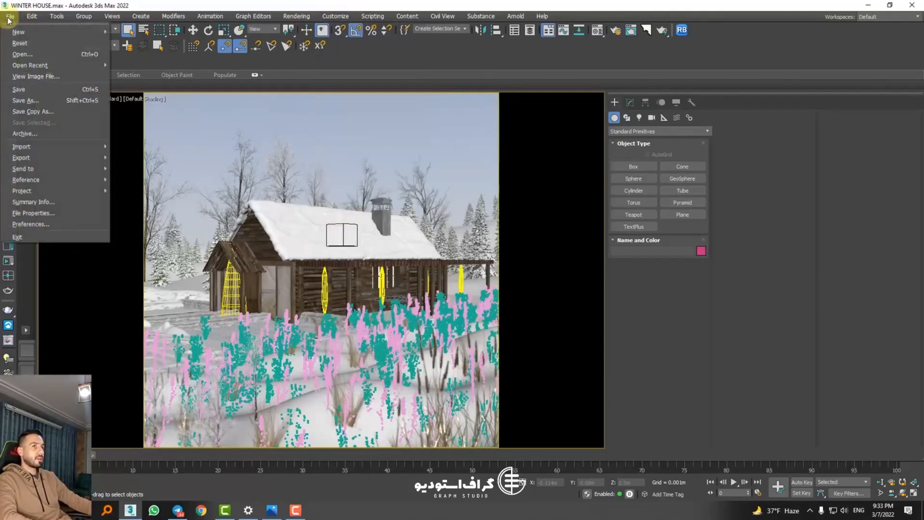
left_click(29, 220)
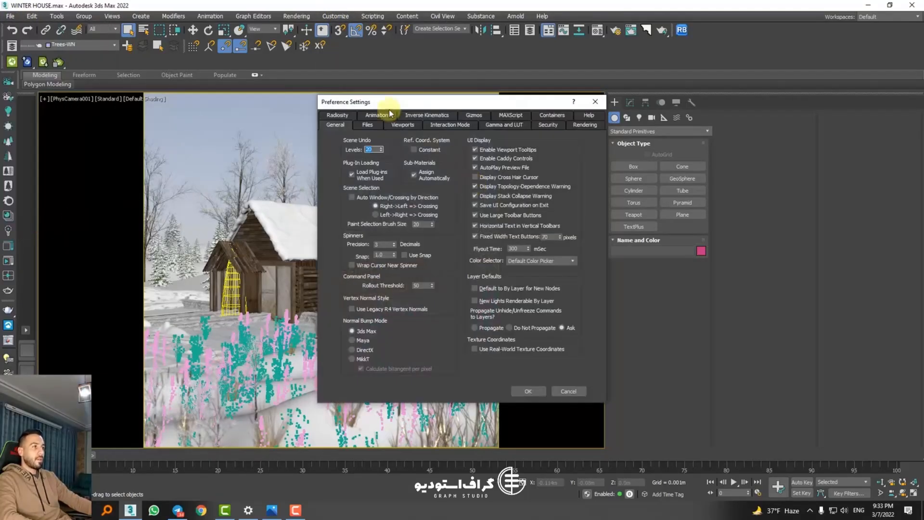
left_click_drag(389, 106, 402, 108)
left_click(380, 126)
left_click(348, 125)
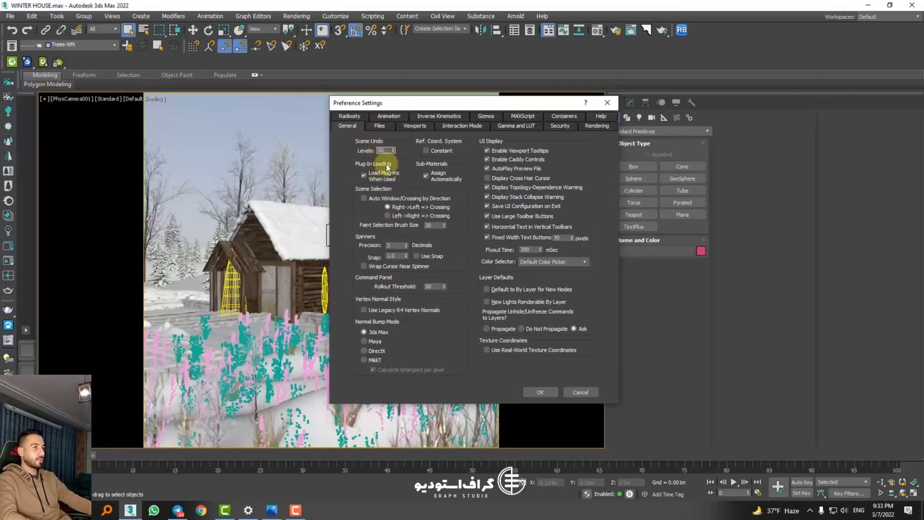
Enable Auto Backup in the file preferences with 2 Autobak files and a backup interval of 10 minutes
left_click(378, 128)
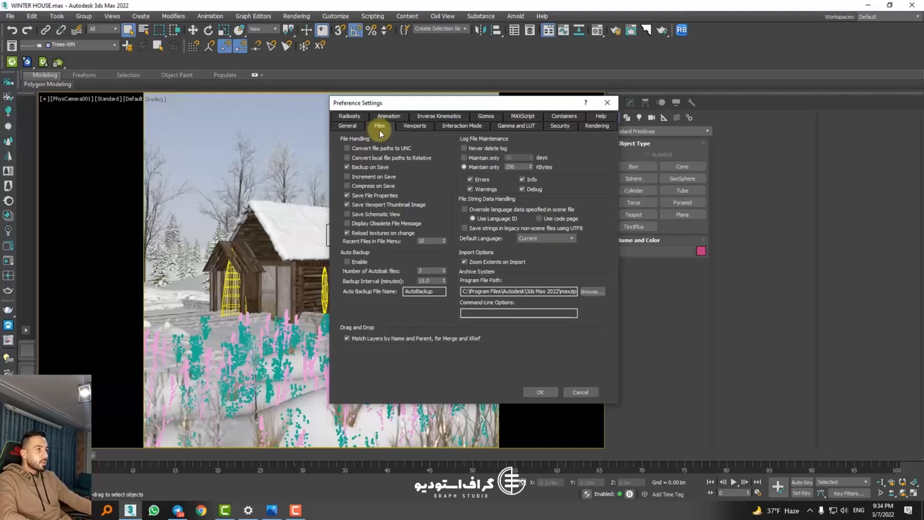
left_click(347, 168)
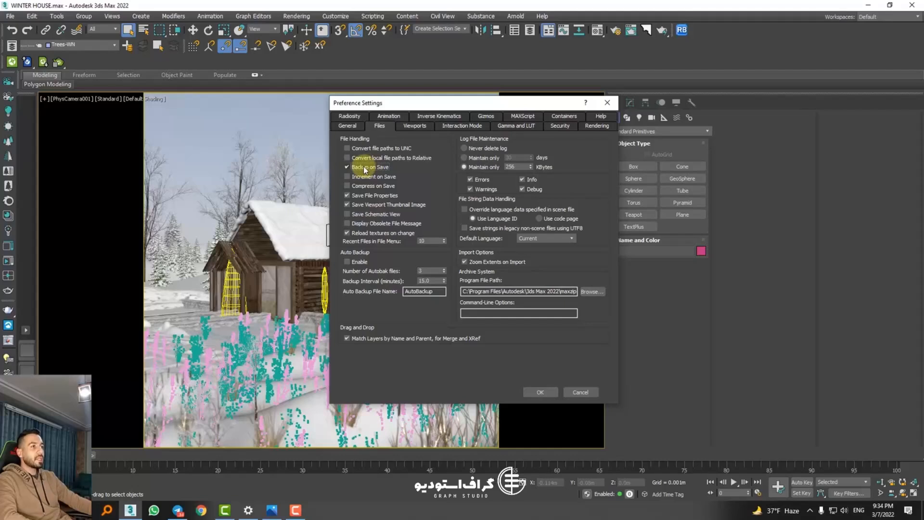
left_click(363, 166)
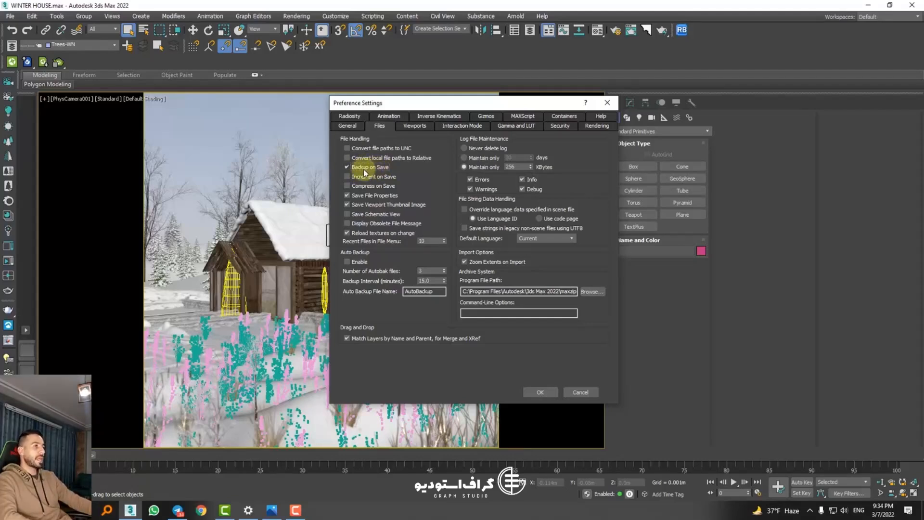
left_click(353, 264)
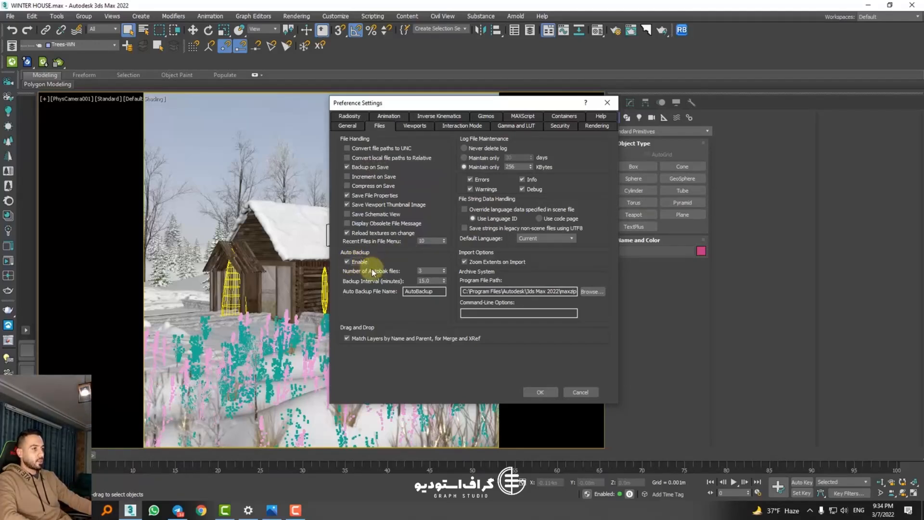
key("Tab")
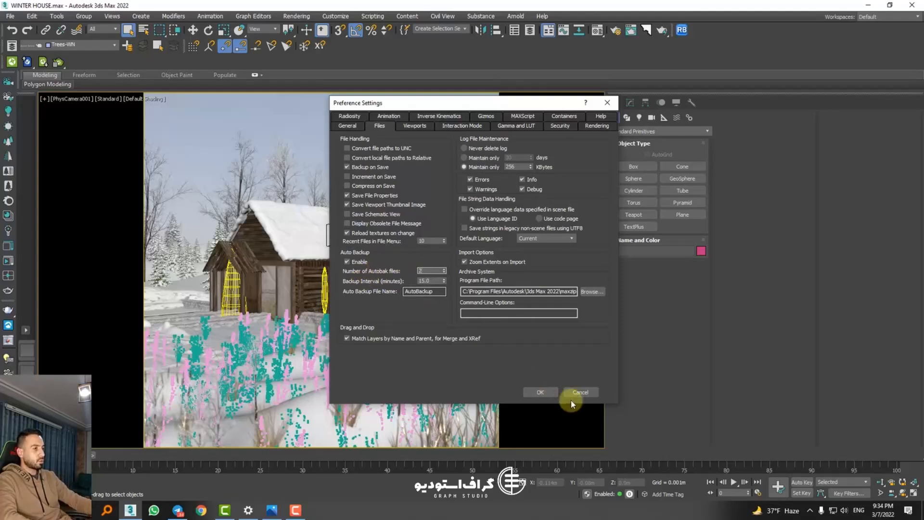
type("2")
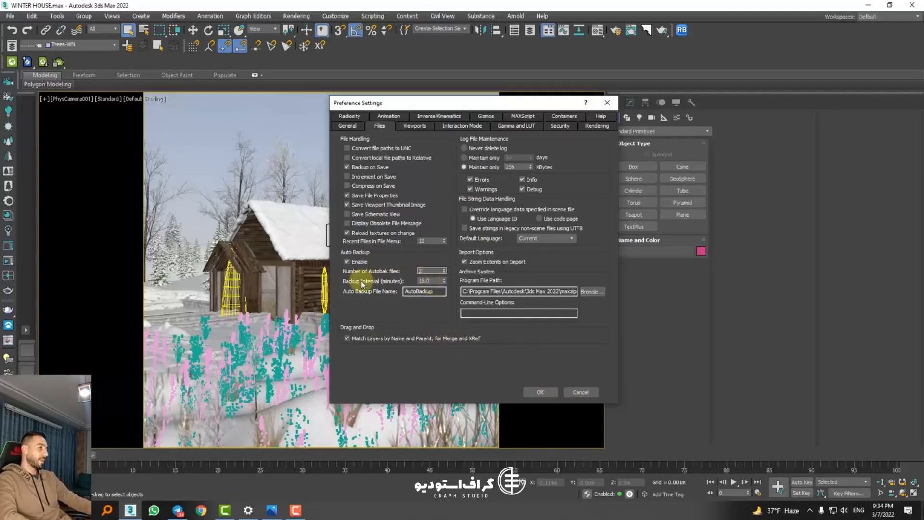
key("Tab")
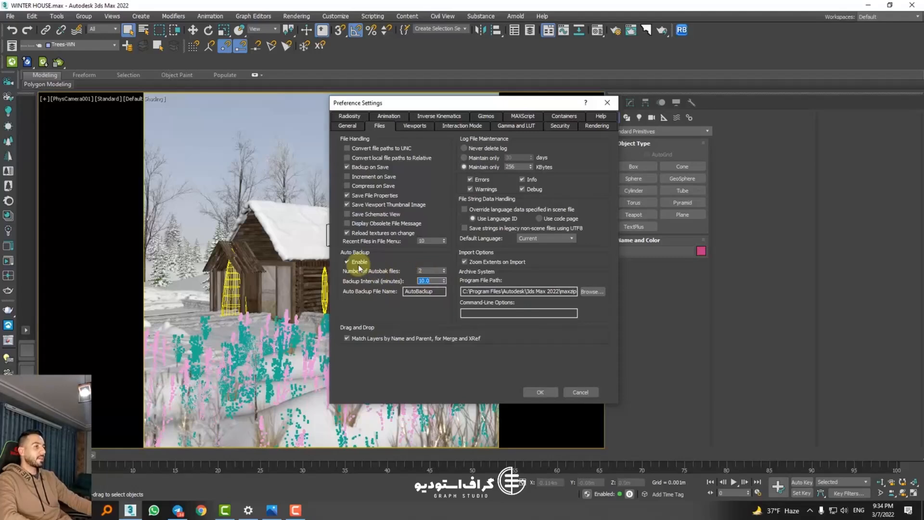
key("Tab")
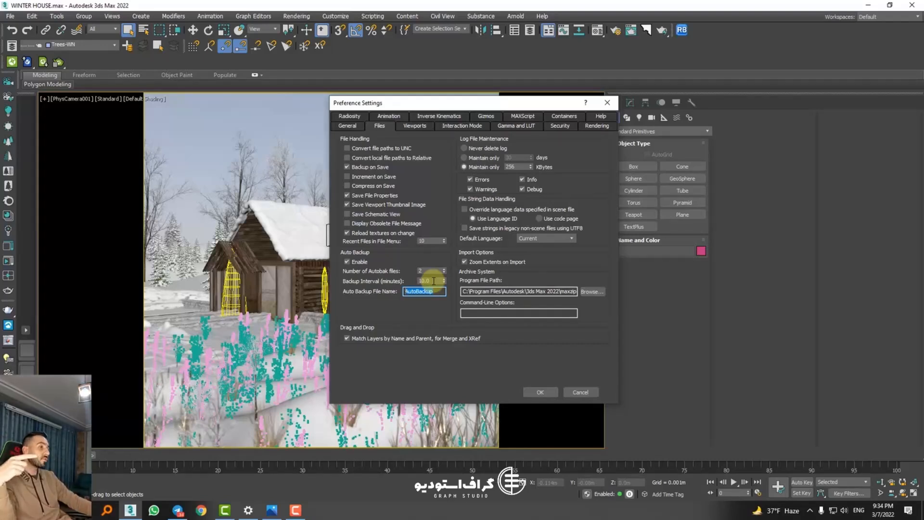
left_click(434, 281)
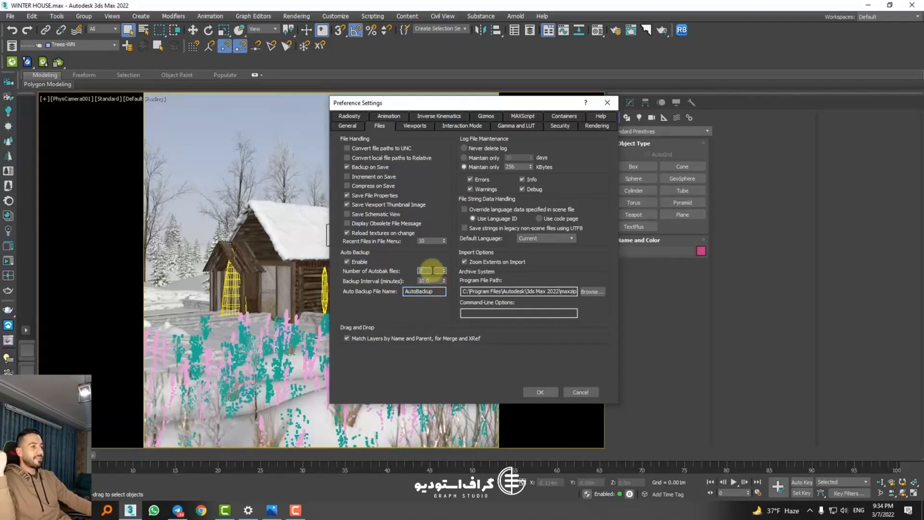
Check the Autobak file count and backup interval fields, and turn off Auto Backup in the file preferences
left_click(433, 271)
left_click(434, 281)
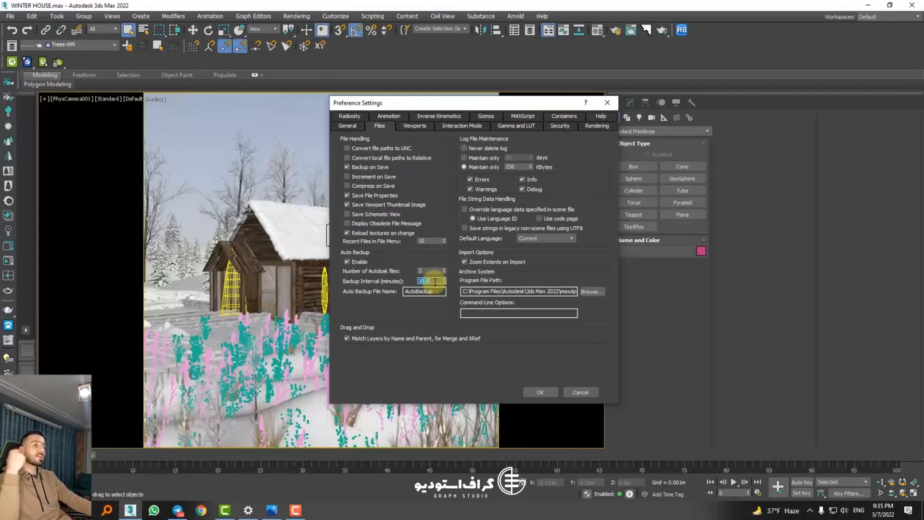
left_click(431, 271)
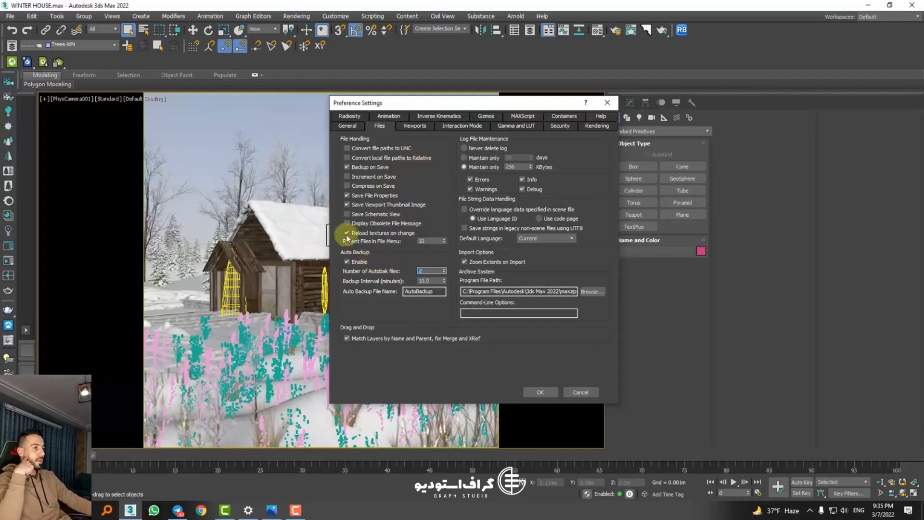
left_click(415, 127)
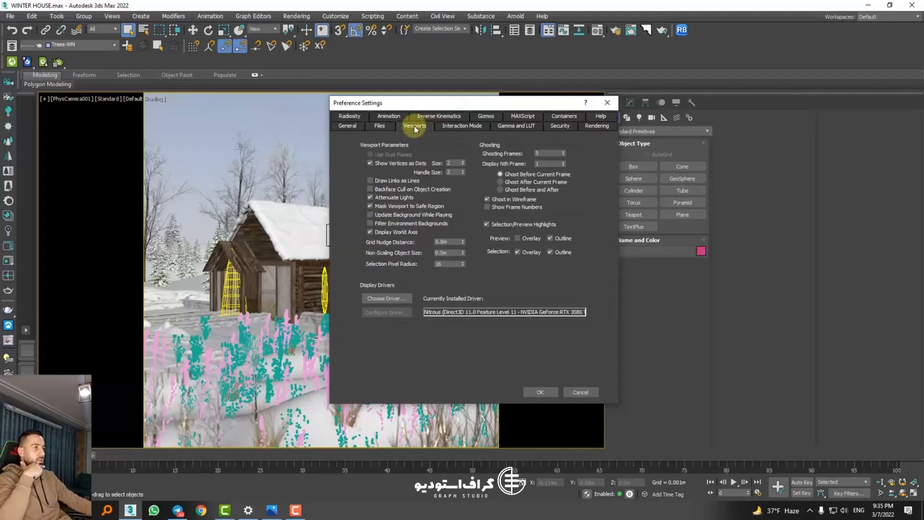
left_click(380, 126)
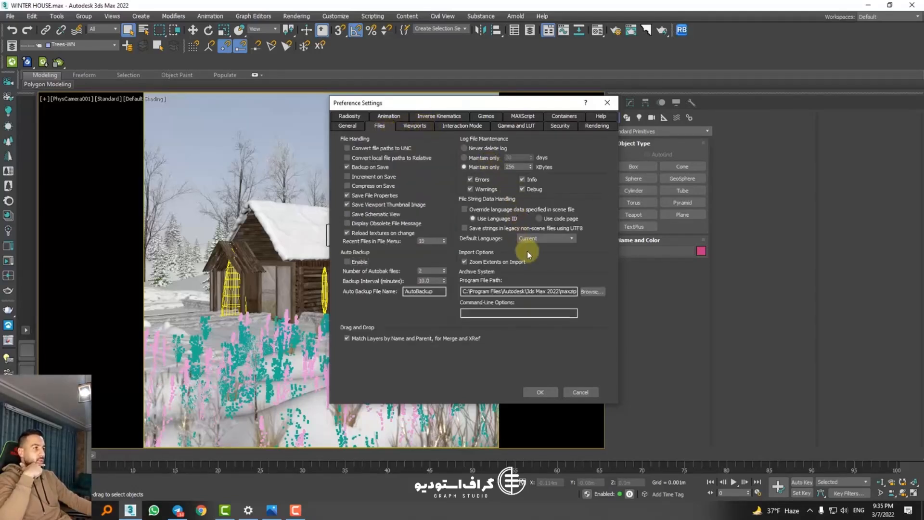
Review the display driver choices in the viewport preferences and confirm Nitrous Direct3D 11 (Recommended)
left_click(415, 125)
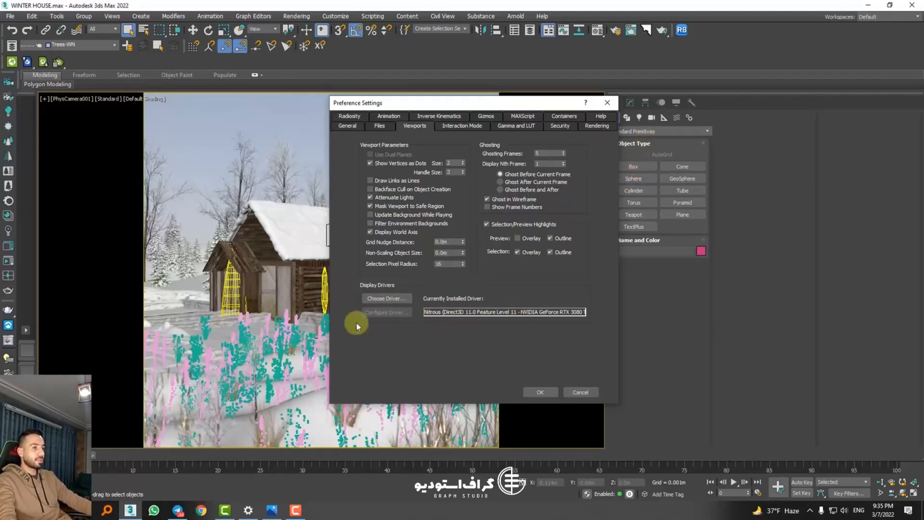
left_click(390, 301)
left_click(472, 234)
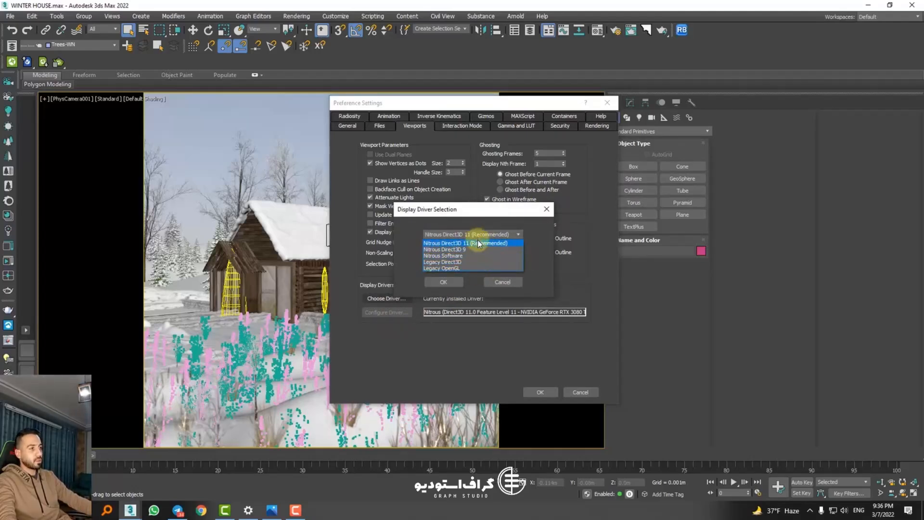
left_click(472, 230)
left_click(472, 234)
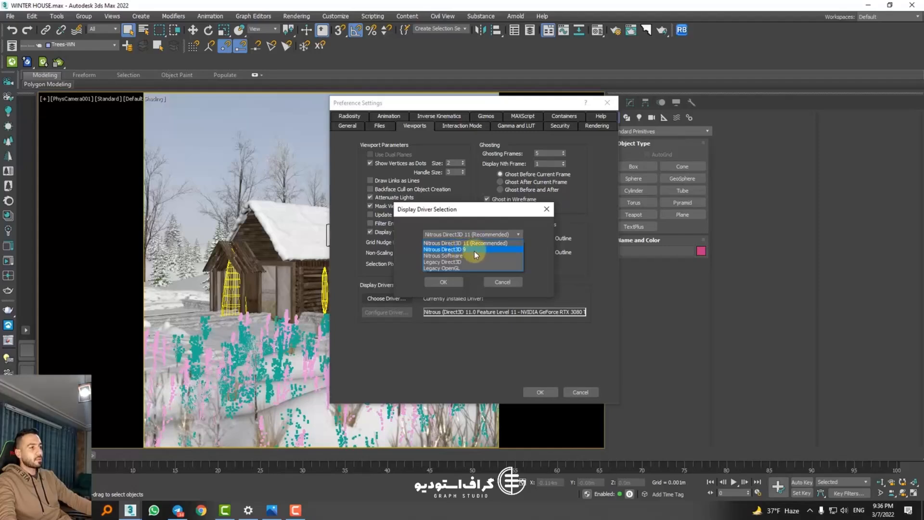
left_click(542, 261)
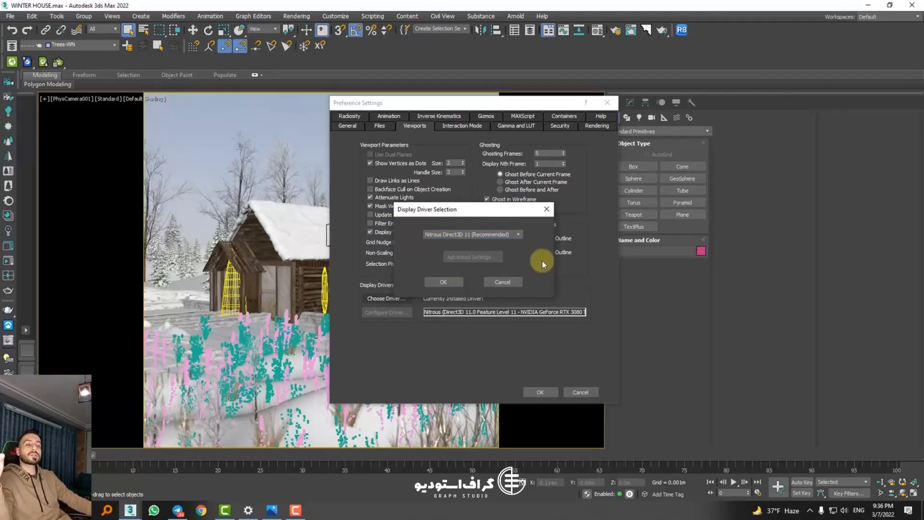
left_click(496, 238)
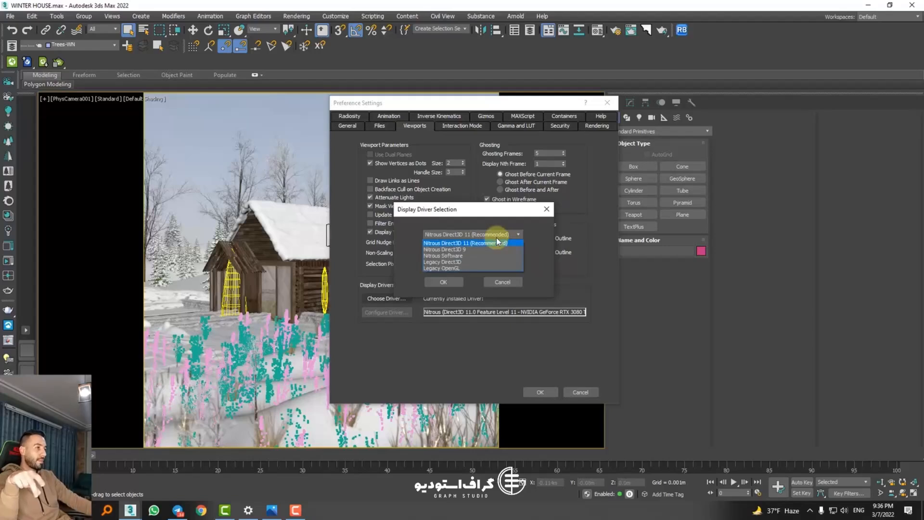
left_click(495, 238)
left_click(497, 238)
left_click(544, 250)
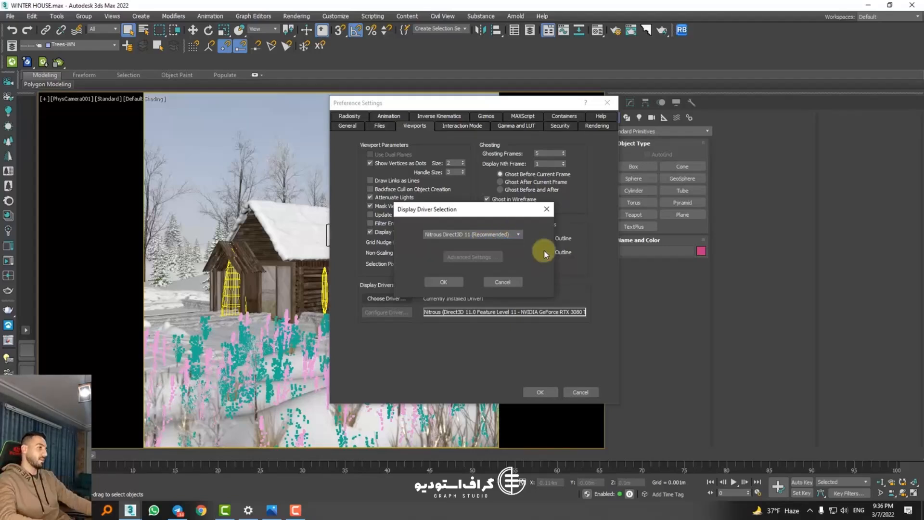
left_click(443, 282)
Look over the Interaction Mode preferences, try to turn off Gamma/LUT Correction, and close the preferences without applying
left_click(463, 127)
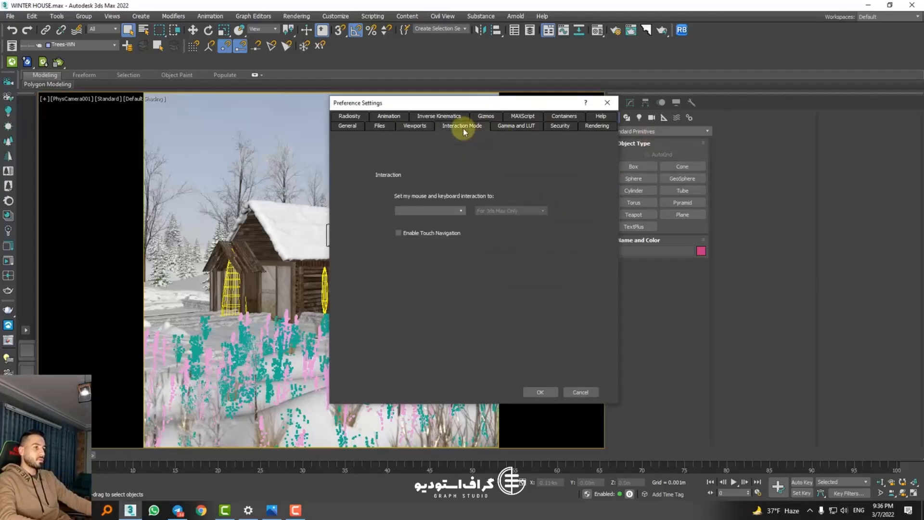
left_click(512, 128)
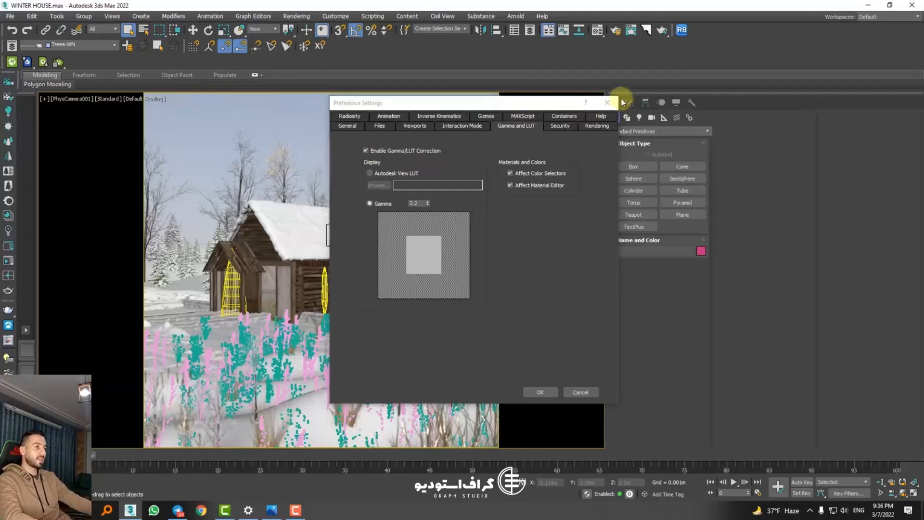
left_click(394, 151)
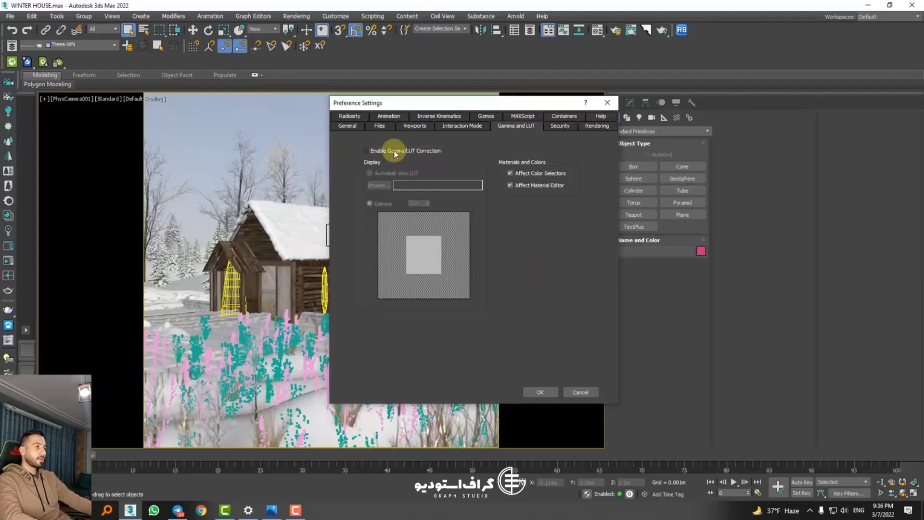
left_click(607, 103)
Examine an enlarged preview of the first material sample in the Material Editor and close the preview
key("m")
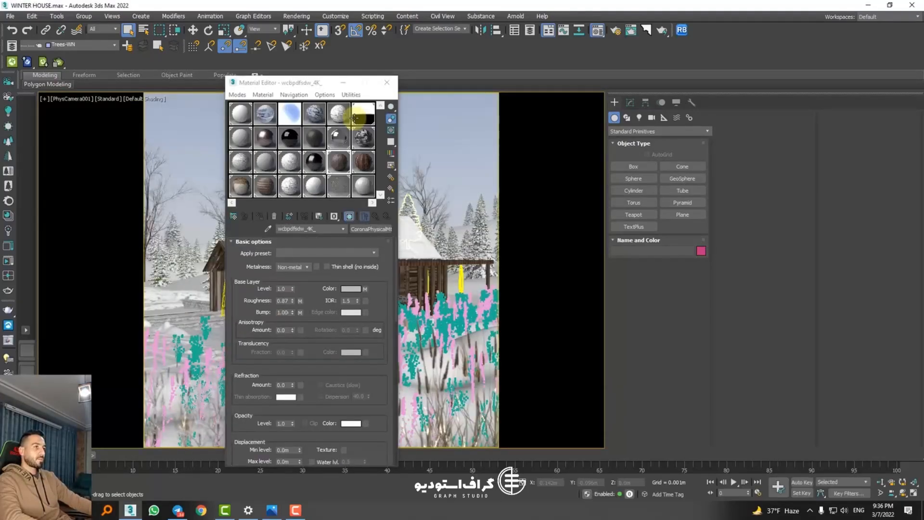
double_click(241, 114)
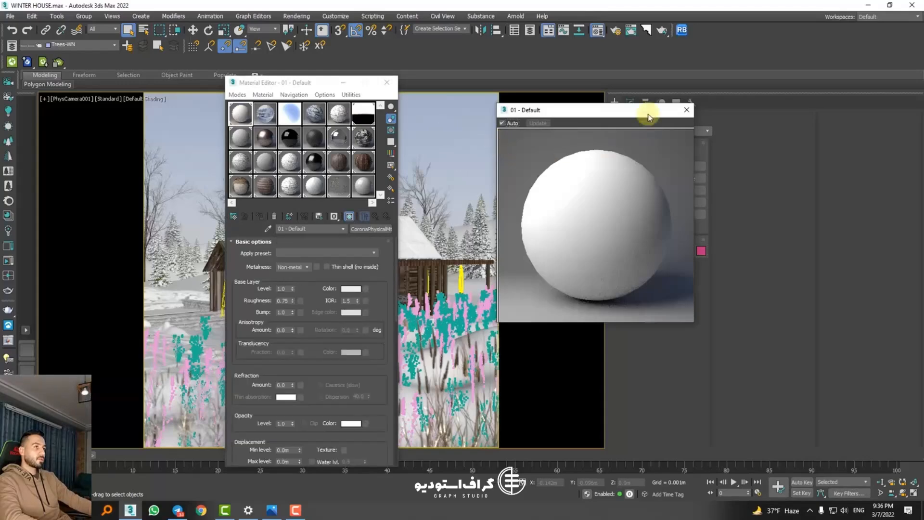
left_click(686, 110)
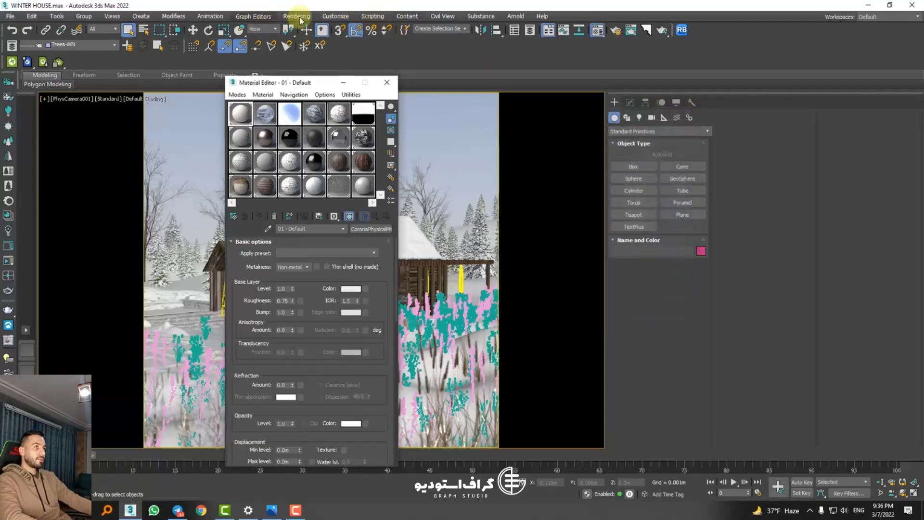
Disable Gamma/LUT Correction in the preferences and apply it to compare the material samples and the viewport
left_click(336, 16)
left_click(352, 206)
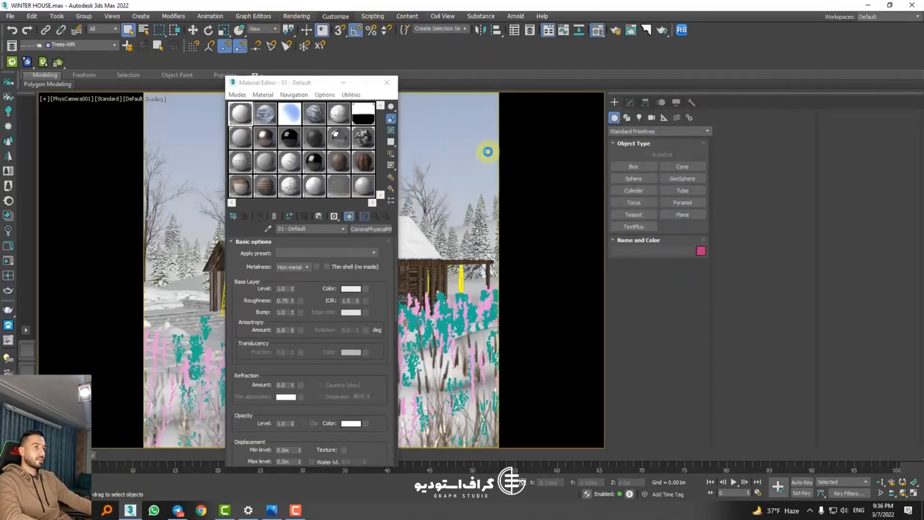
left_click(503, 124)
left_click(369, 149)
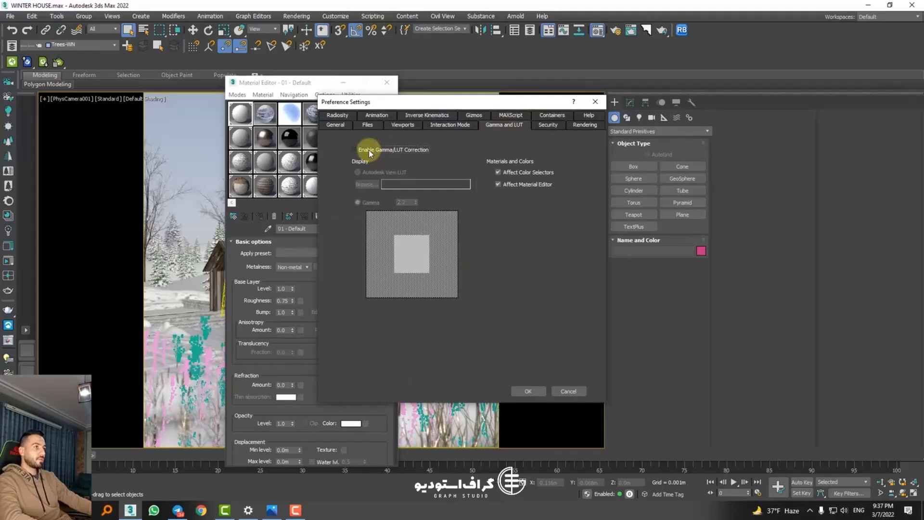
left_click_drag(383, 102, 632, 107)
left_click(779, 395)
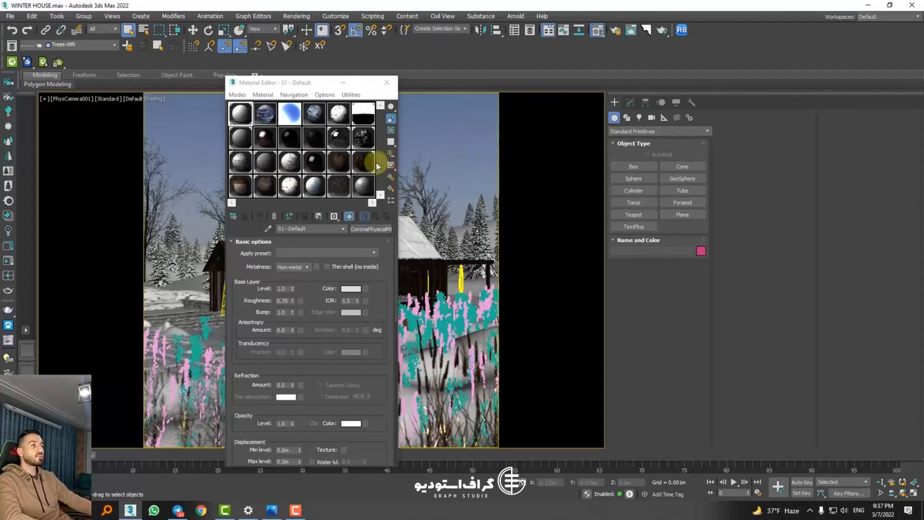
left_click(448, 380)
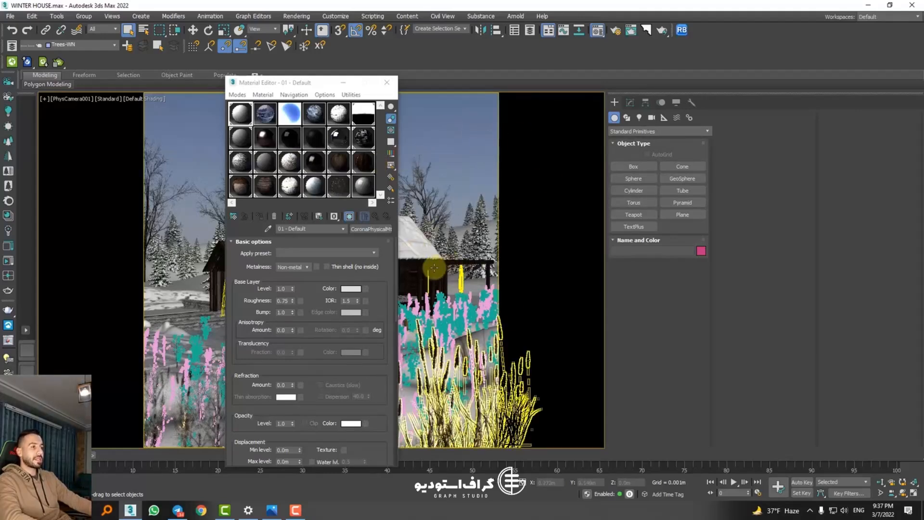
key("Delete")
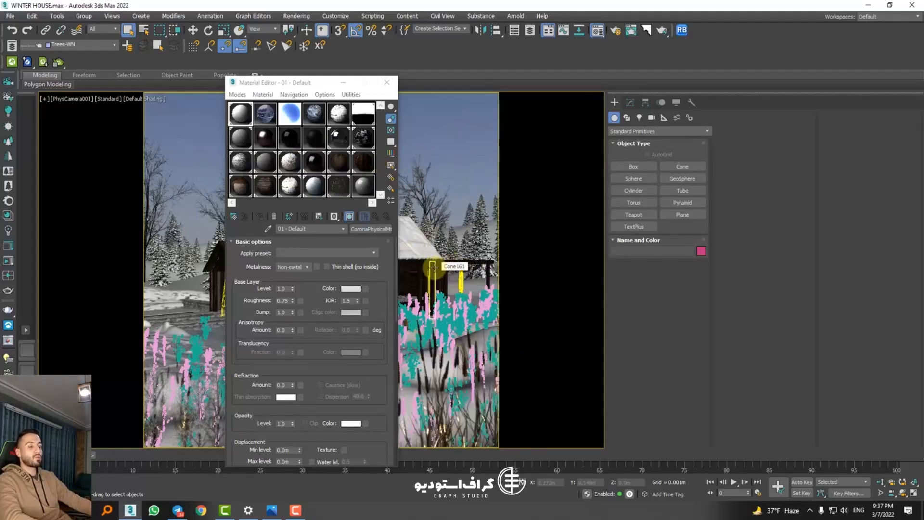
Enable Gamma/LUT Correction with a gamma of 2.2 in the preferences and apply it
left_click(349, 16)
left_click(366, 192)
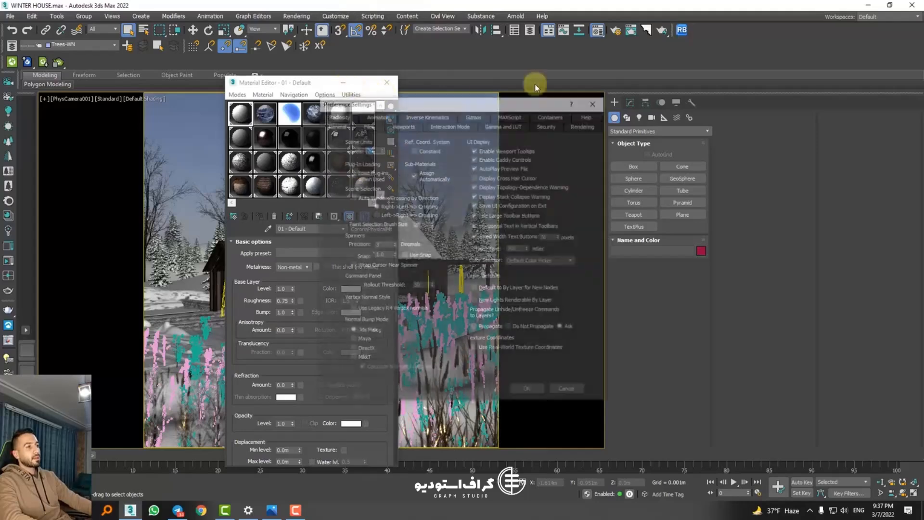
left_click(504, 124)
left_click(354, 150)
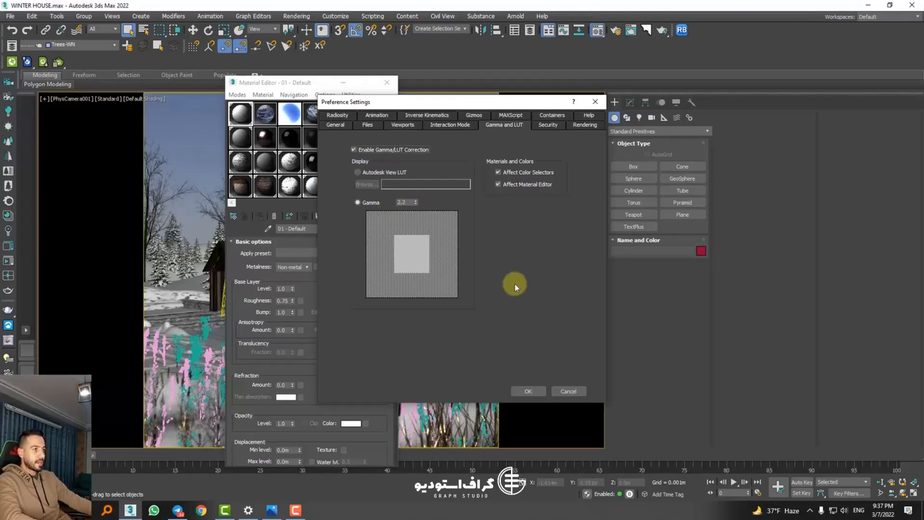
left_click(523, 392)
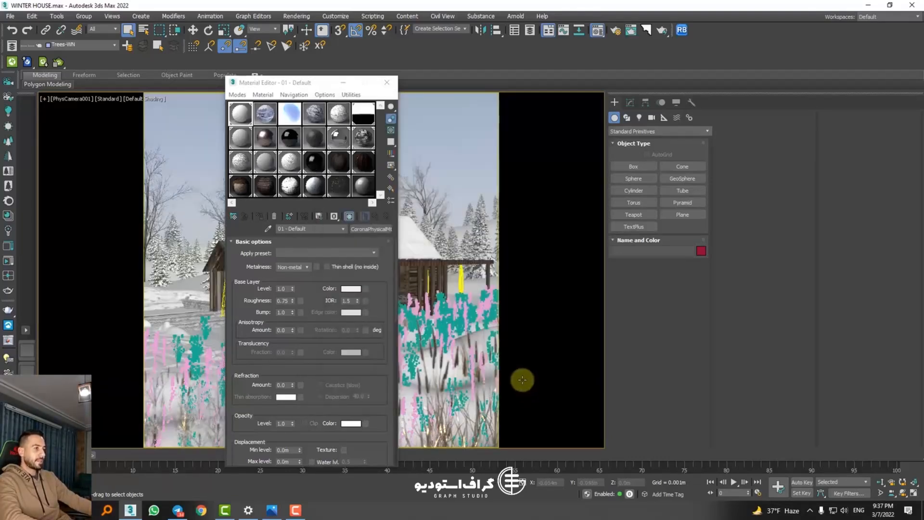
Examine the first material sample in an enlarged preview and in the reopened Material Editor, and close the editor
double_click(307, 165)
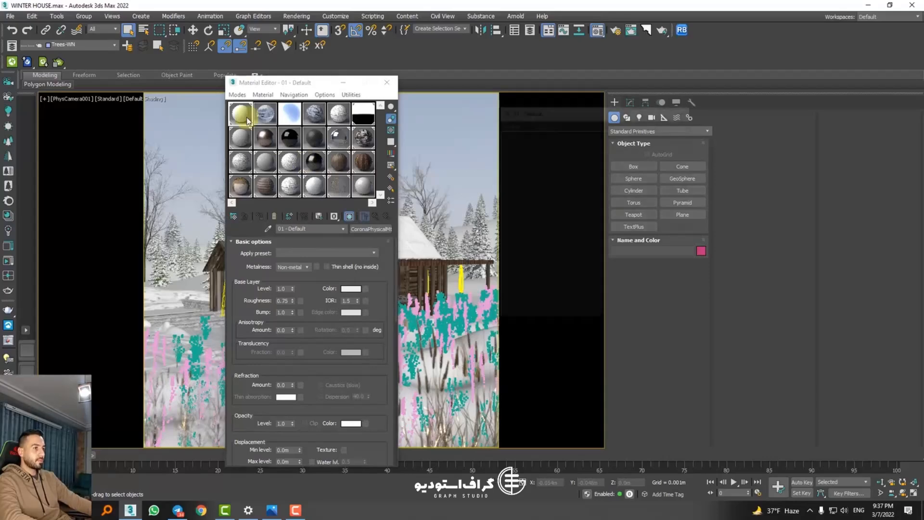
left_click(687, 107)
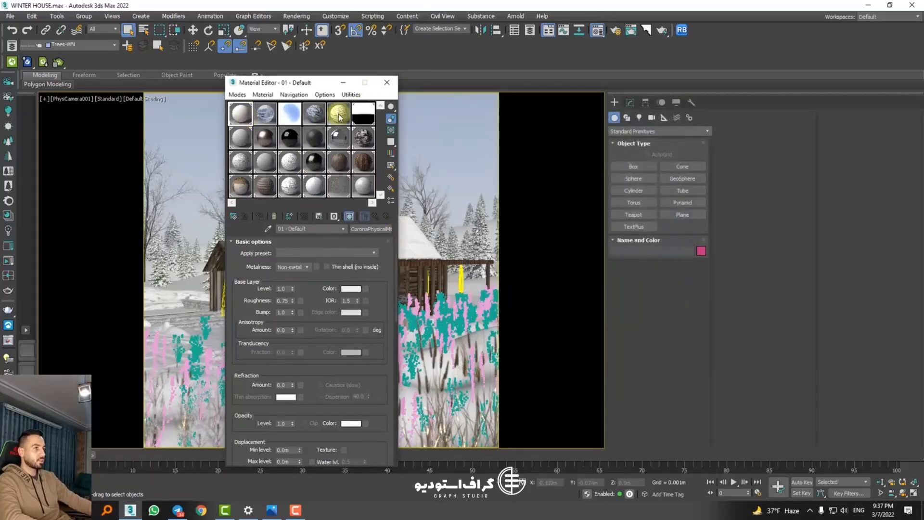
left_click(387, 86)
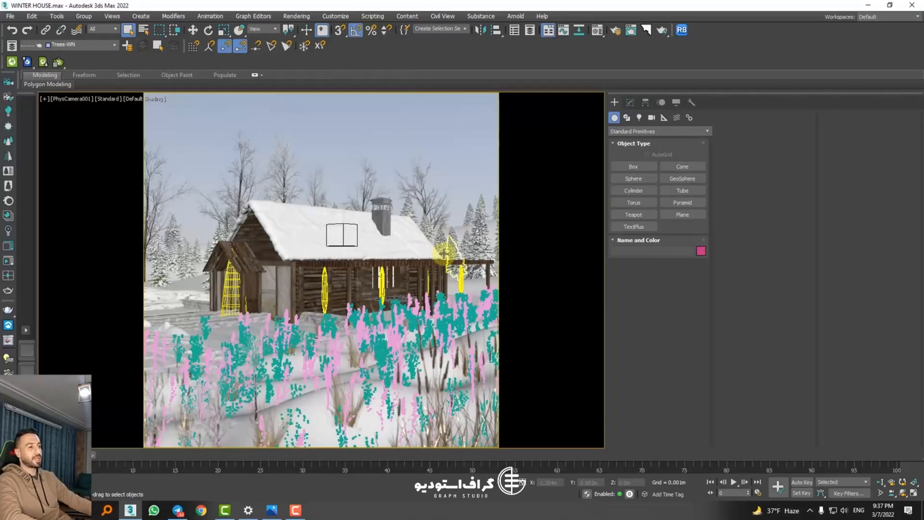
key("m")
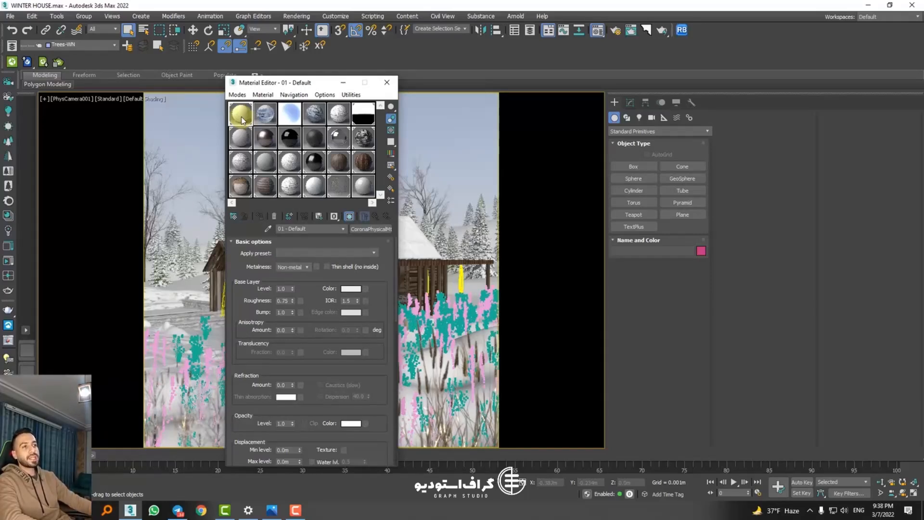
left_click(387, 82)
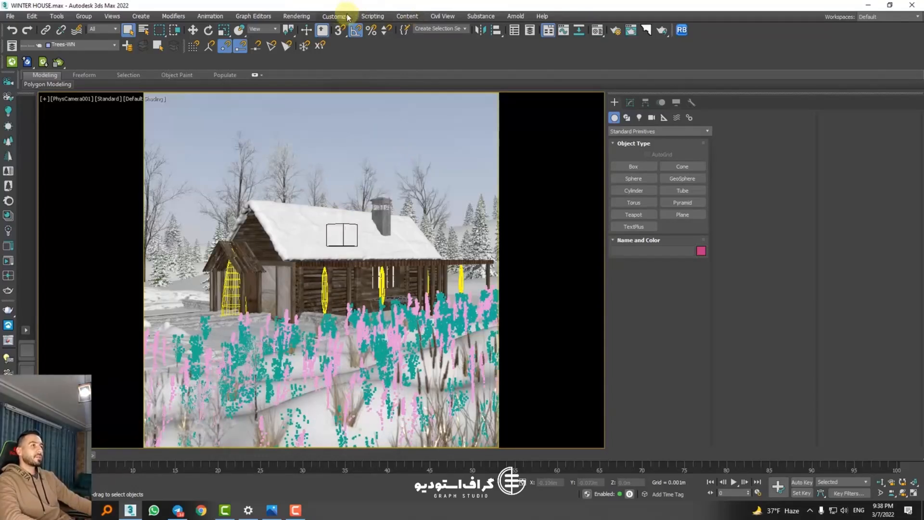
left_click(370, 16)
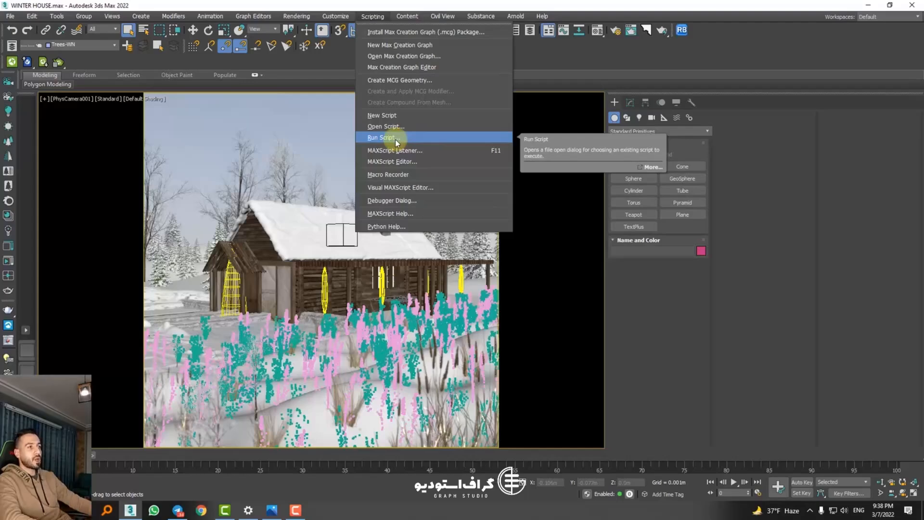
mouse_move(18, 20)
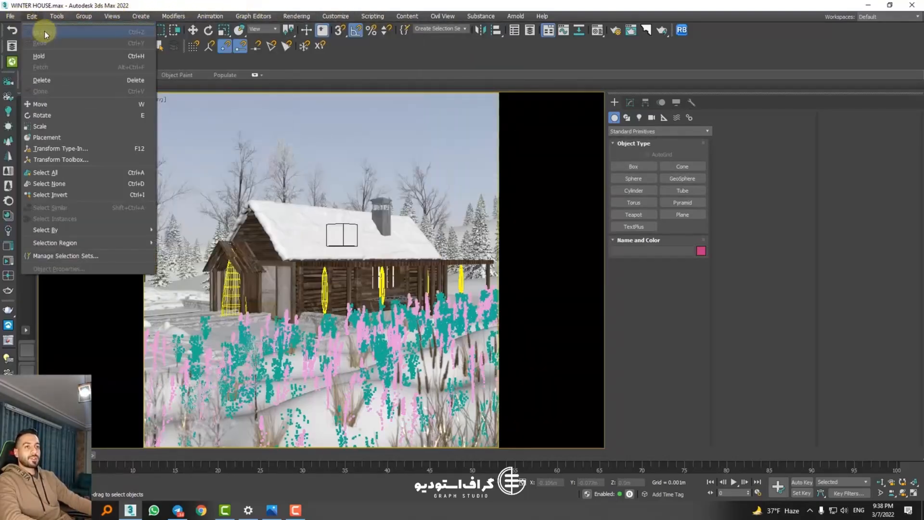
left_click(579, 51)
Review the Corona camera postprocessing settings in the Render Setup and minimize its window
left_click(616, 29)
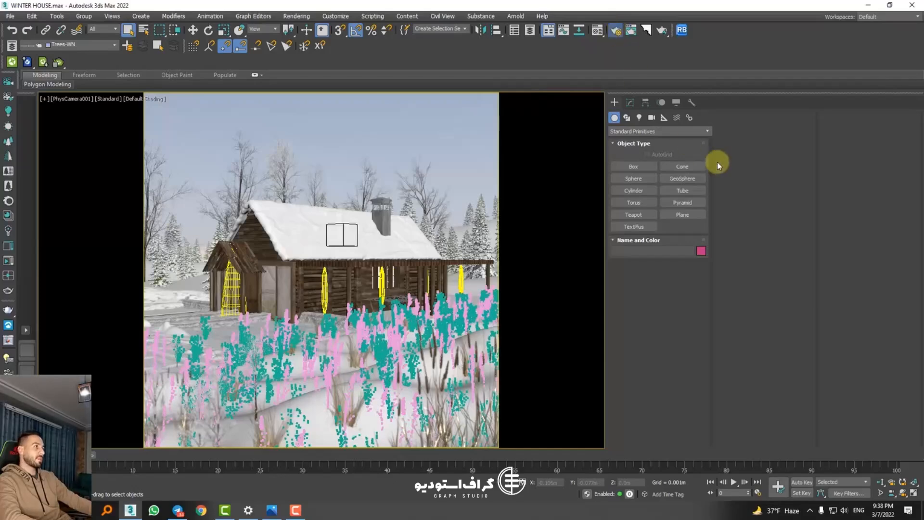
left_click_drag(540, 102, 340, 103)
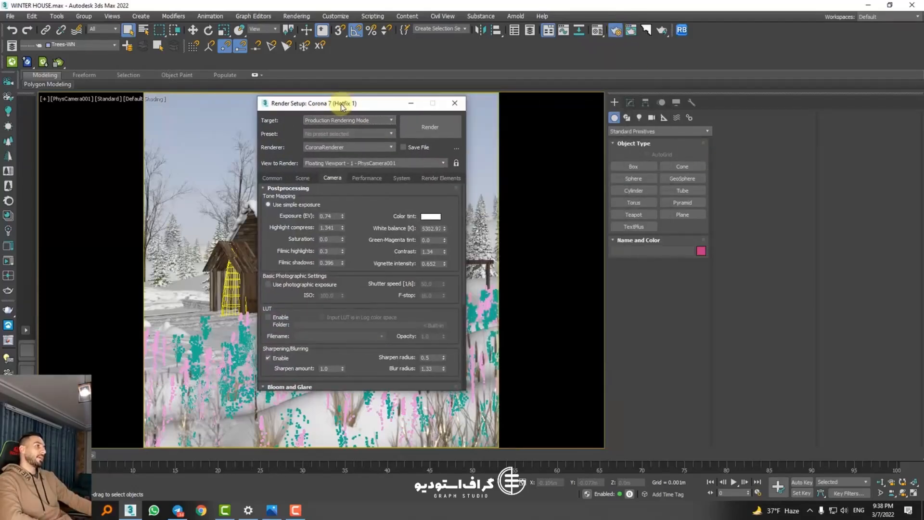
left_click(411, 103)
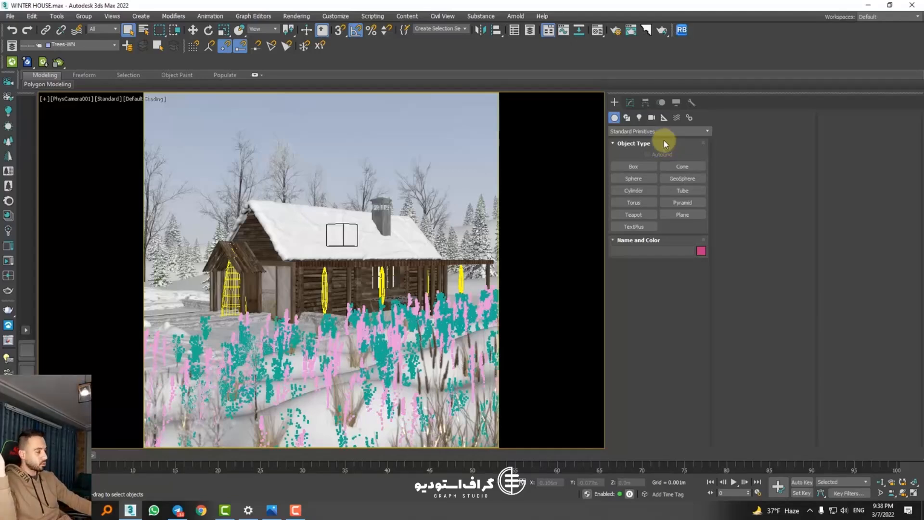
Look through the Shapes and Lights creation categories and list the Corona light types
left_click(627, 118)
left_click(640, 119)
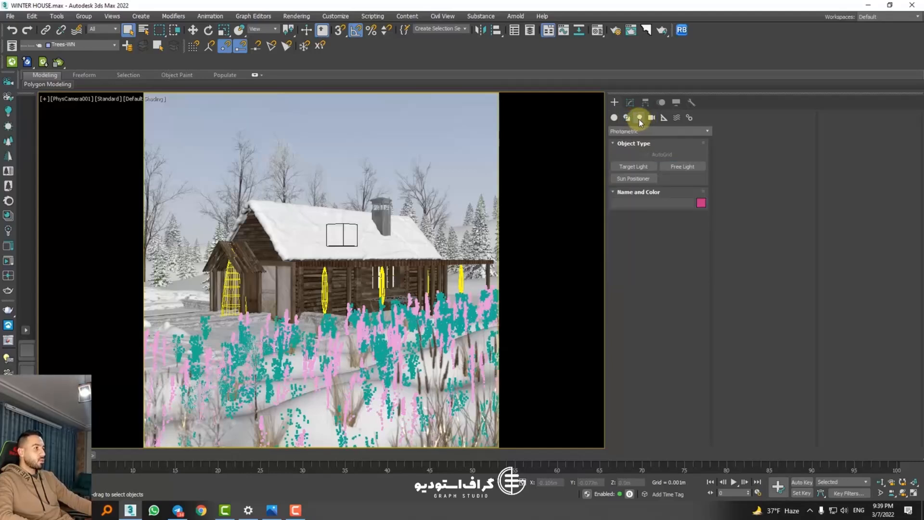
left_click(637, 131)
left_click(623, 153)
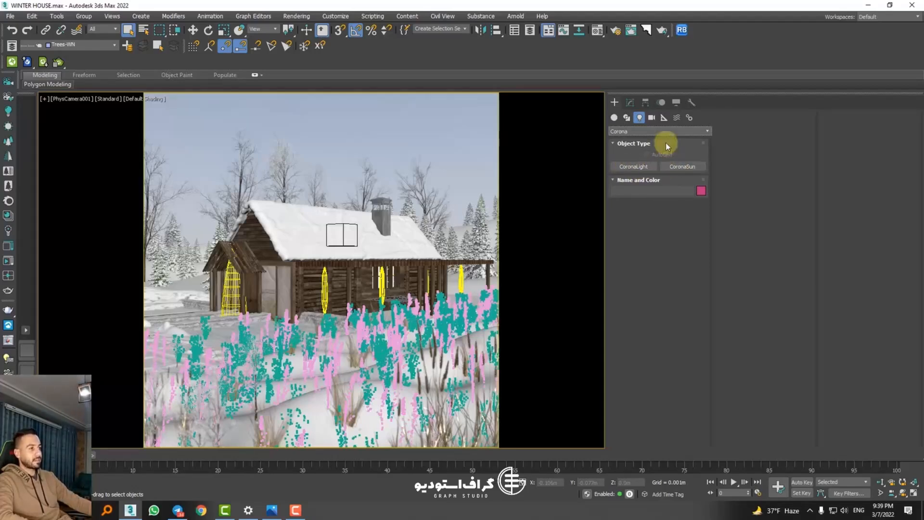
Examine the Standard camera types and the creation parameters of the Physical camera
left_click(652, 118)
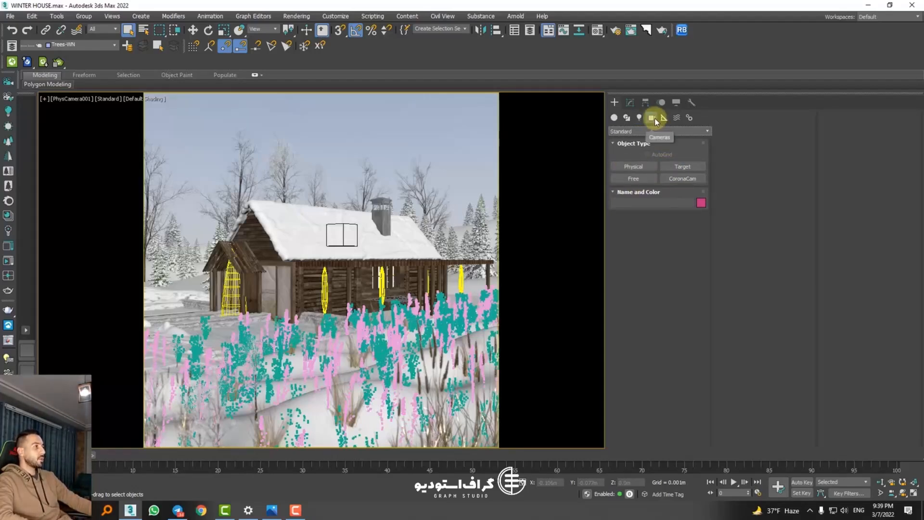
left_click(649, 129)
left_click(649, 129)
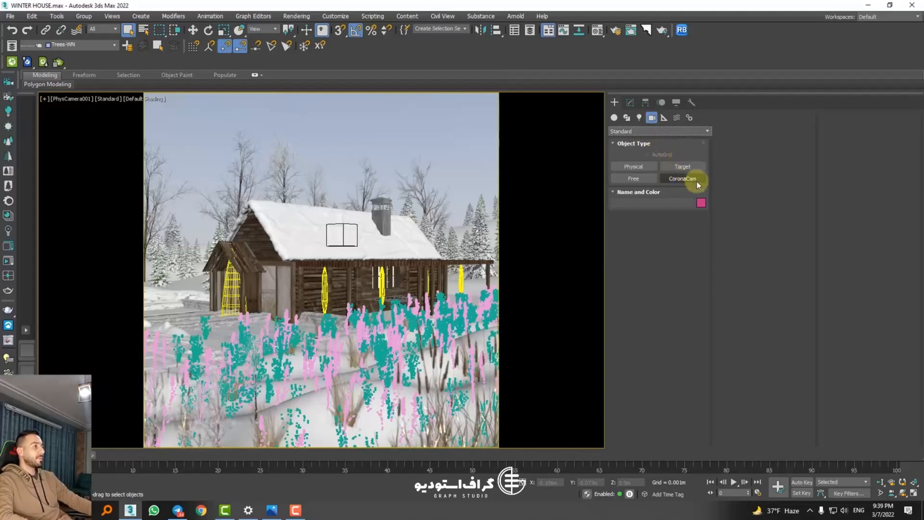
left_click(8, 98)
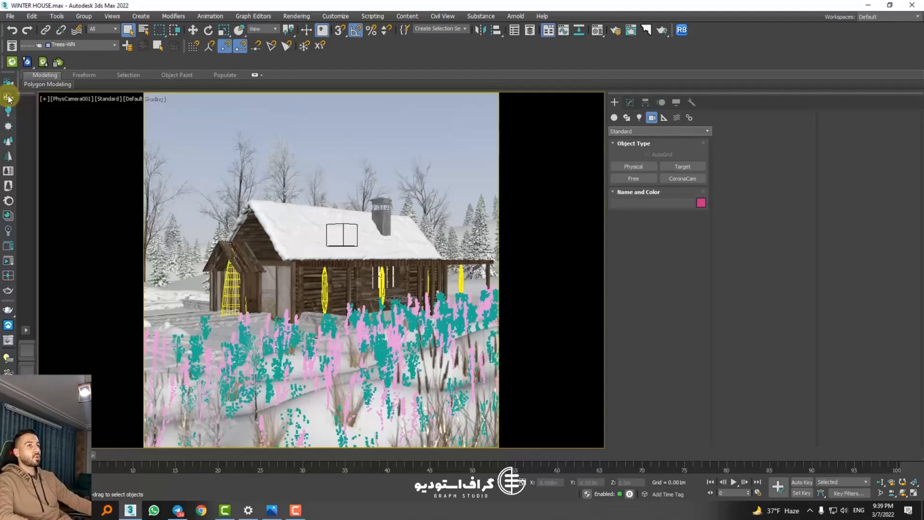
left_click(337, 332)
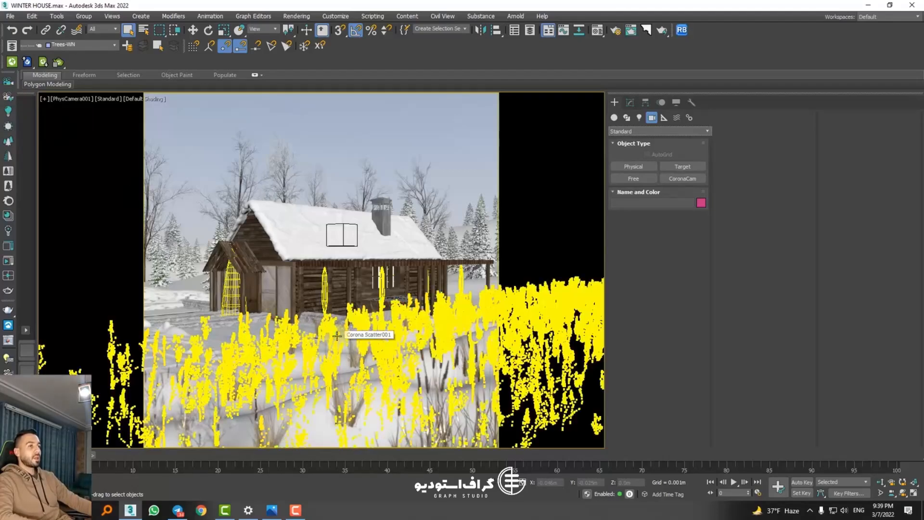
left_click(634, 167)
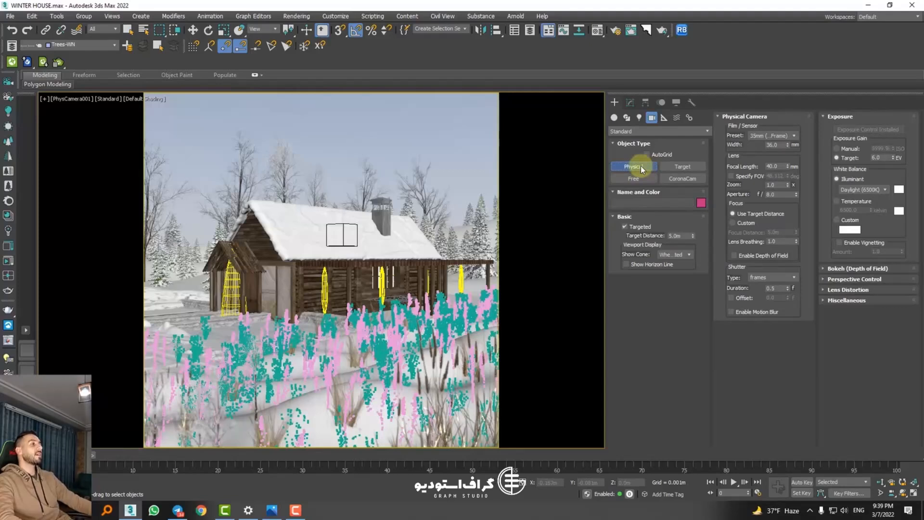
right_click(640, 165)
left_click(629, 170)
left_click(629, 169)
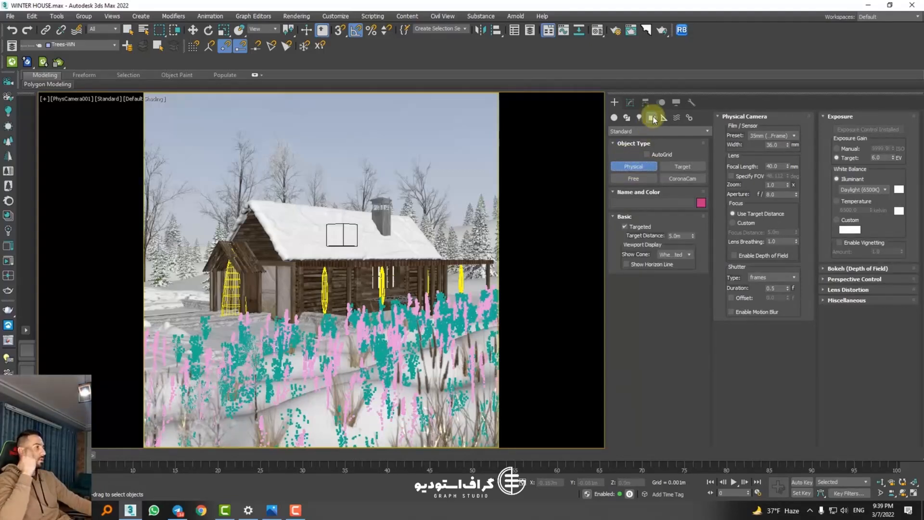
left_click(629, 166)
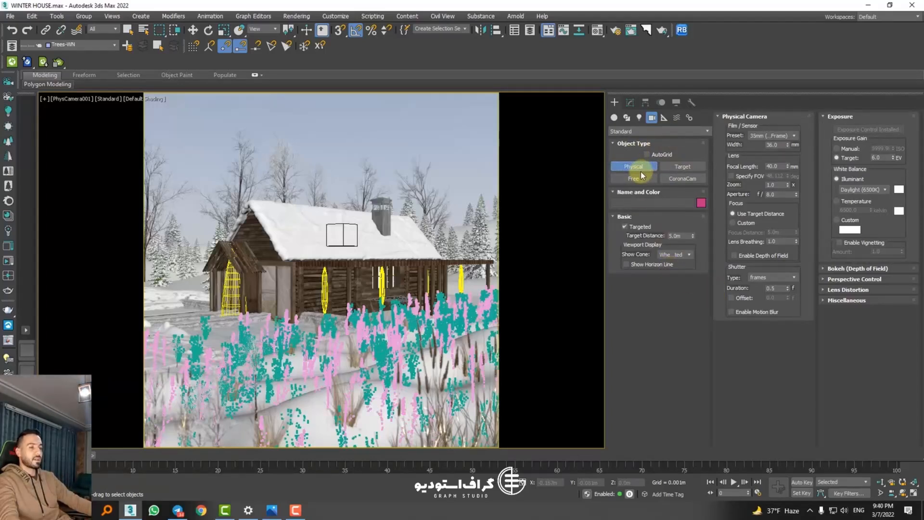
List the Corona helpers and view the creation parameters of the Corona Warp helper
left_click(664, 118)
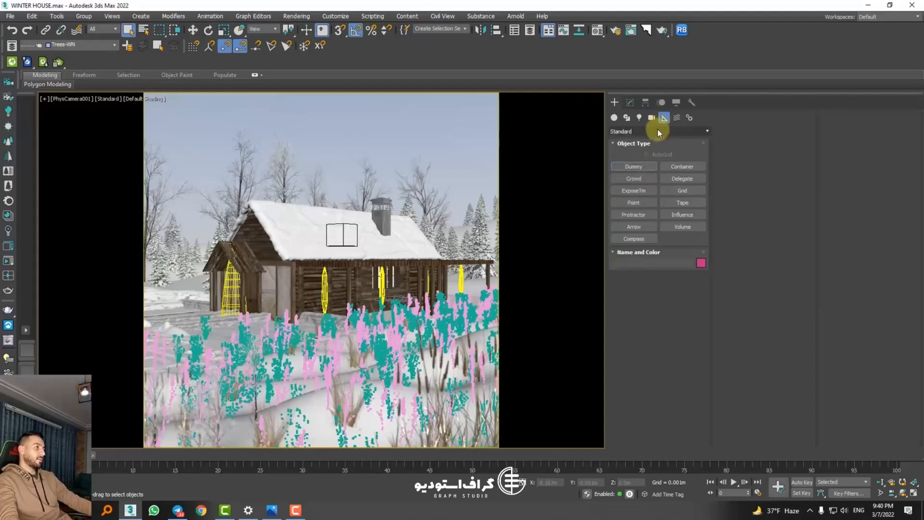
left_click(658, 131)
left_click(638, 184)
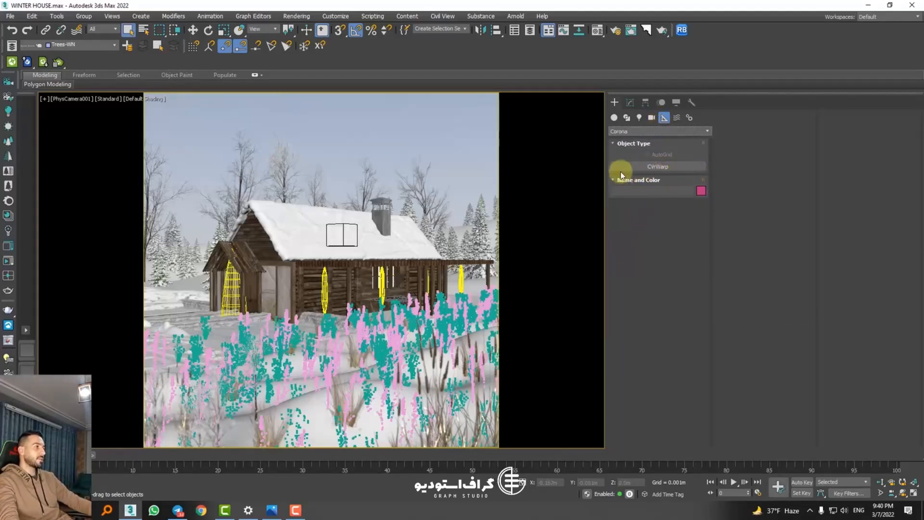
left_click(660, 168)
right_click(709, 204)
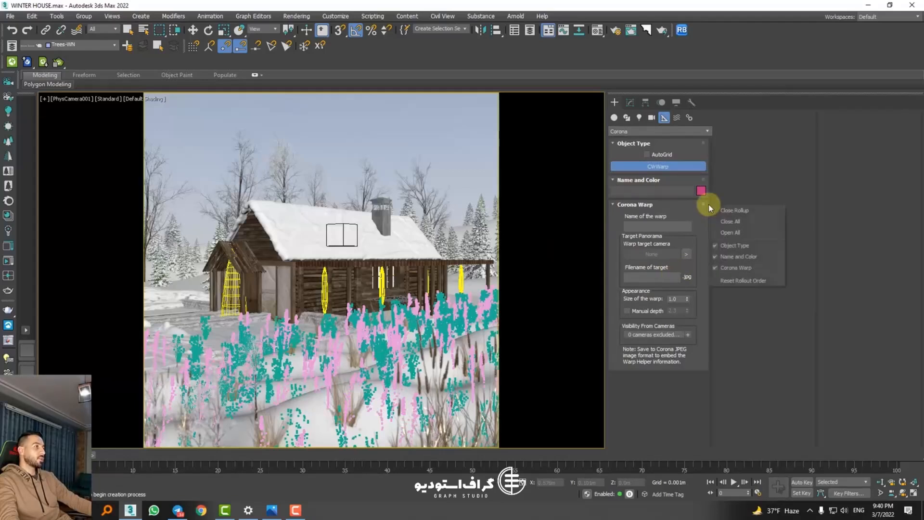
Look through the Space Warps subcategories and the Standard object types in the Systems category
left_click(677, 118)
left_click(663, 132)
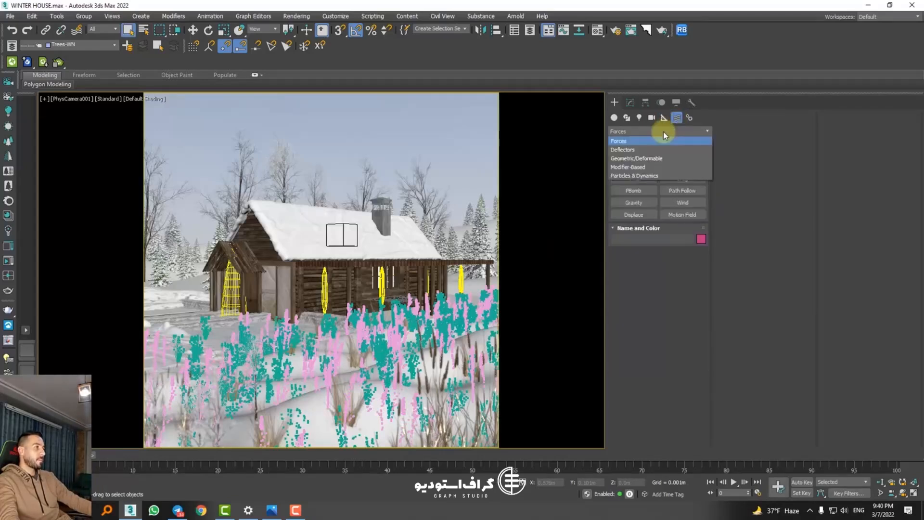
left_click(690, 117)
left_click(676, 132)
left_click(675, 131)
left_click(672, 131)
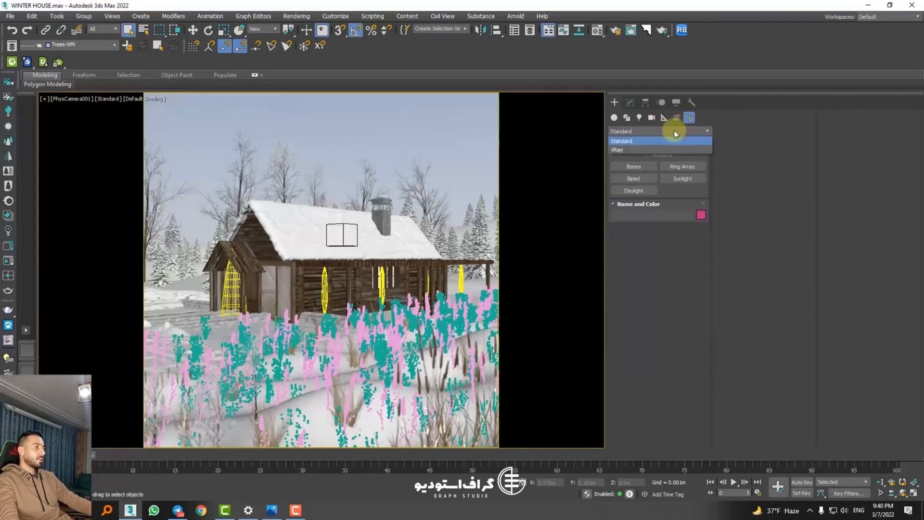
left_click(674, 132)
left_click(689, 119)
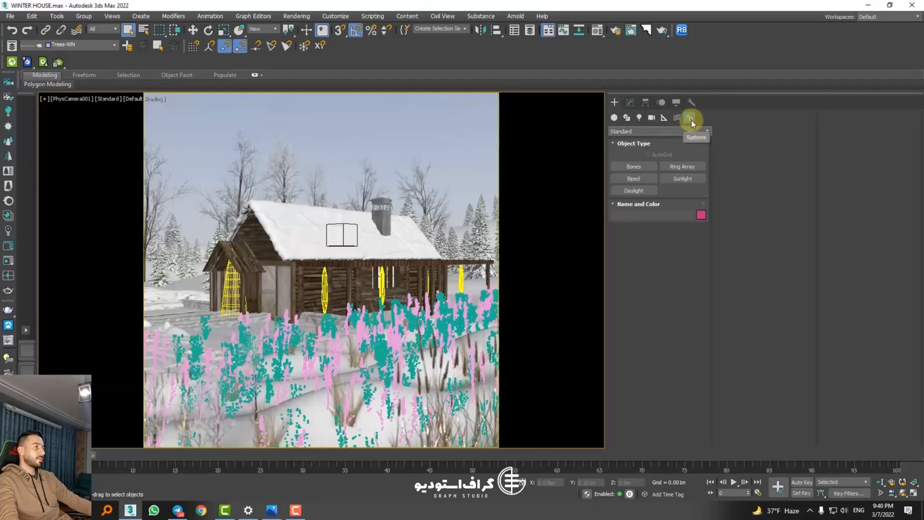
Compare the Standard and VRay object types in the Systems category, returning to the Standard set
left_click(683, 179)
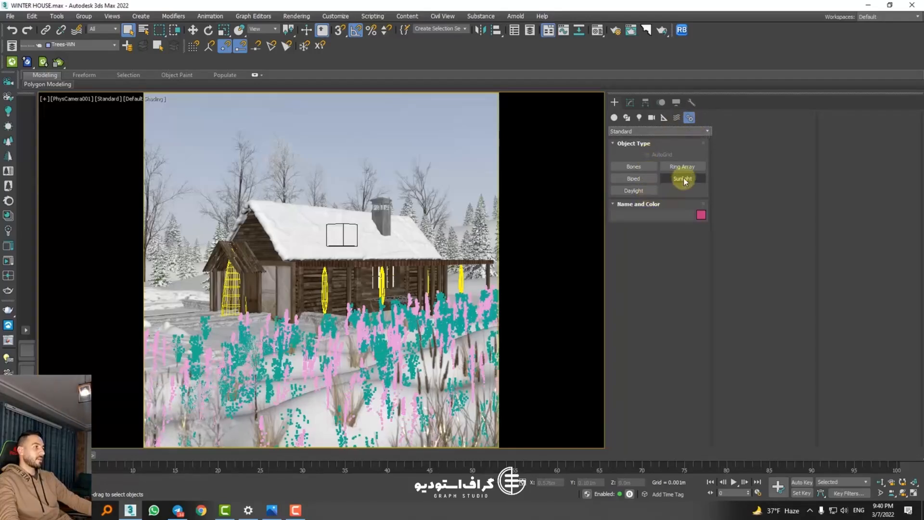
left_click(682, 167)
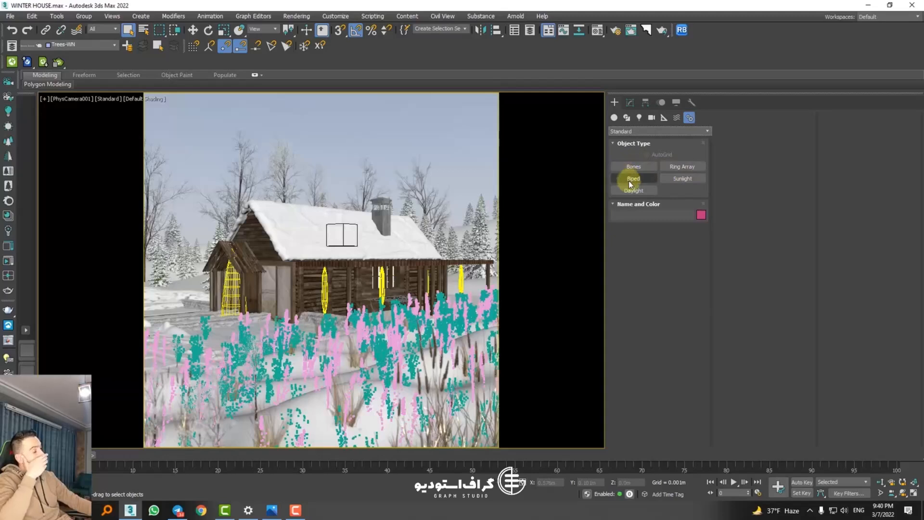
left_click(635, 131)
left_click(636, 144)
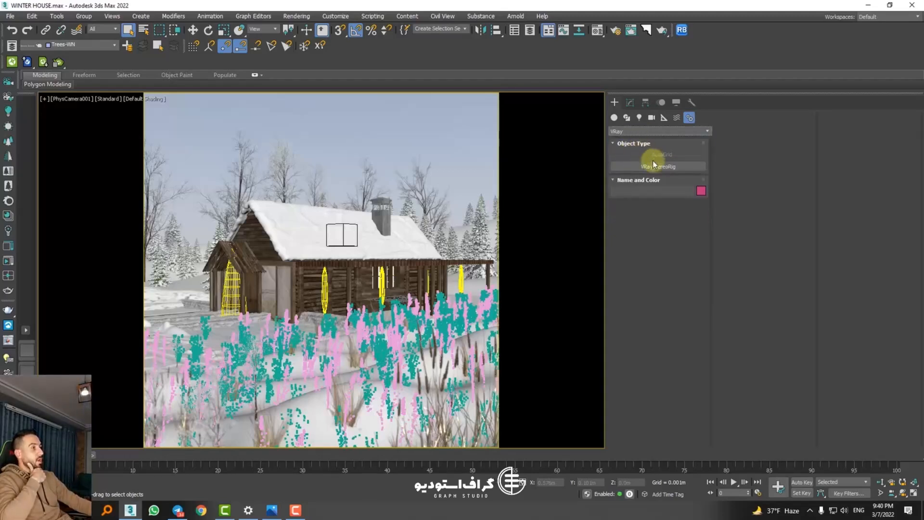
left_click(673, 131)
left_click(673, 138)
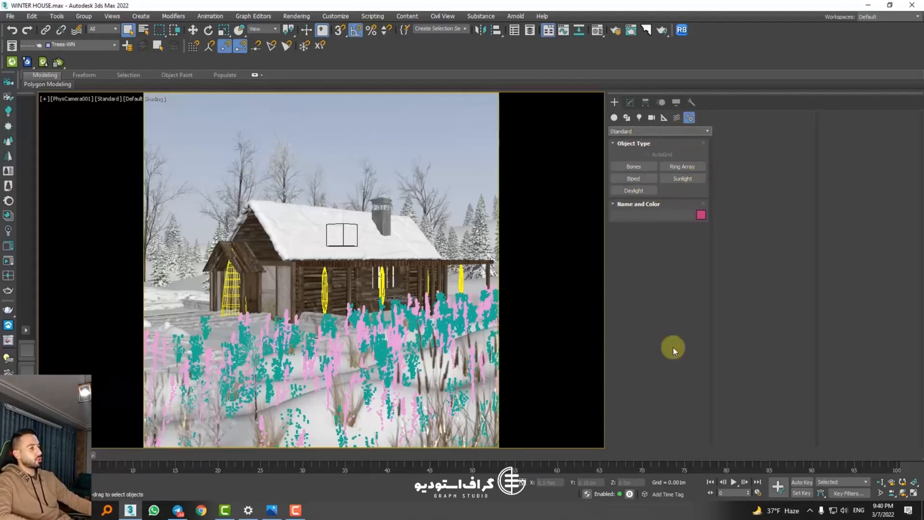
List the Corona geometry object types, including the proxy and scatter objects
left_click(614, 117)
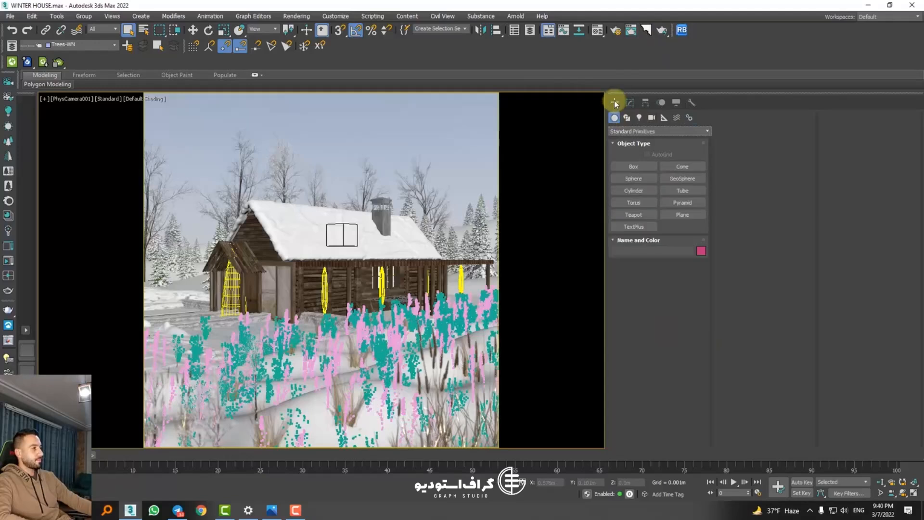
left_click(623, 131)
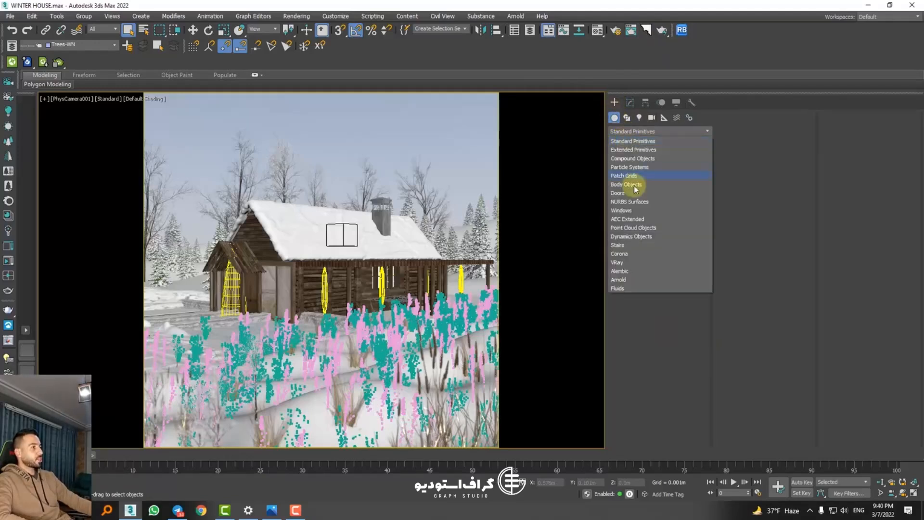
left_click(622, 250)
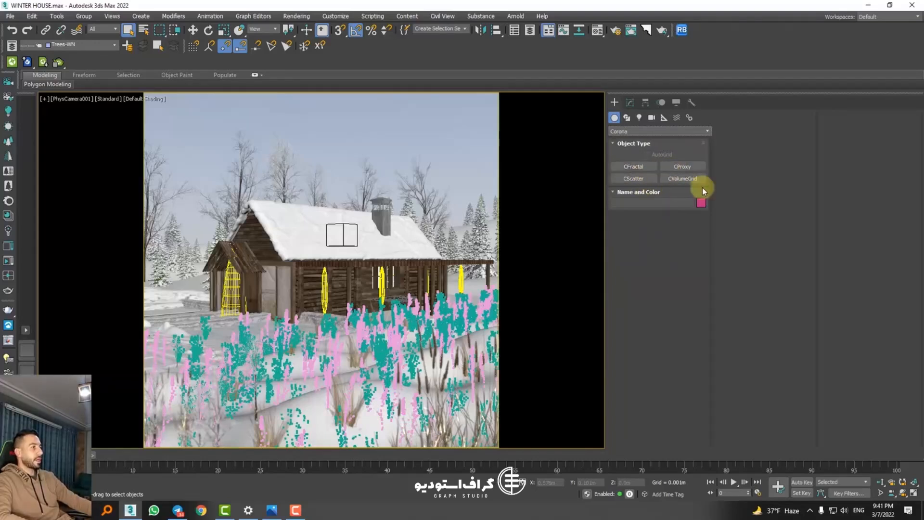
left_click(695, 170)
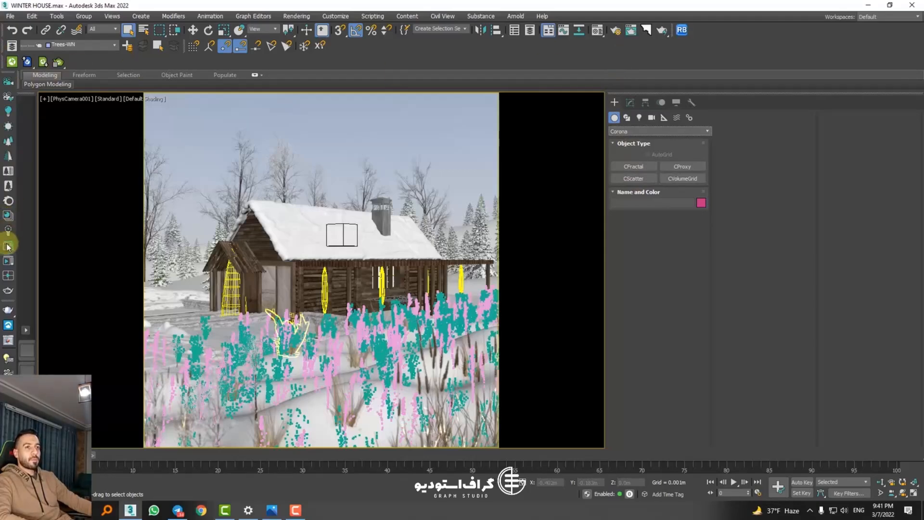
Open the Corona Converter, review its scene conversion options, and close it without converting the scene
left_click(8, 200)
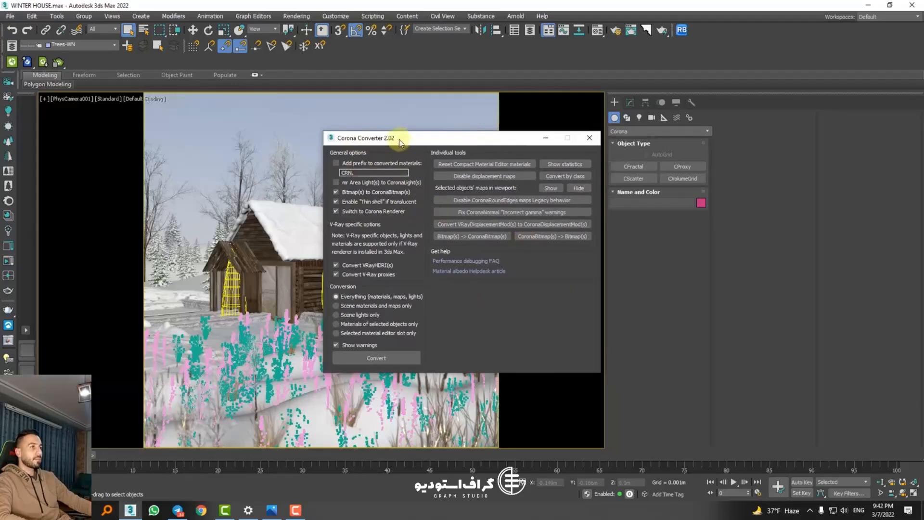
left_click_drag(399, 137, 426, 141)
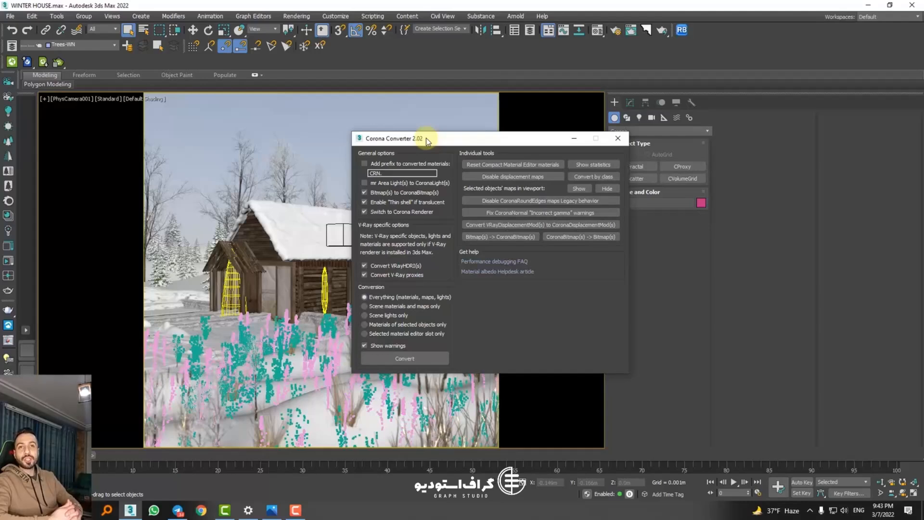
left_click_drag(428, 140, 331, 132)
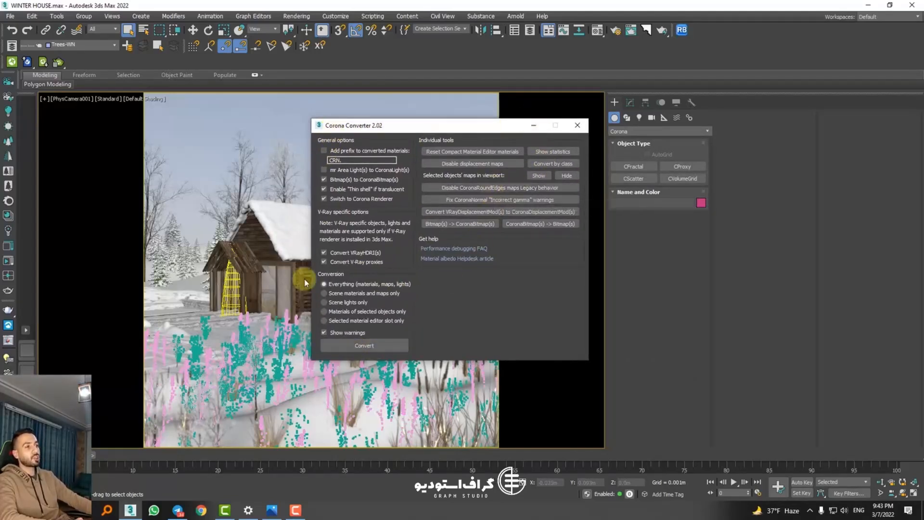
left_click(362, 347)
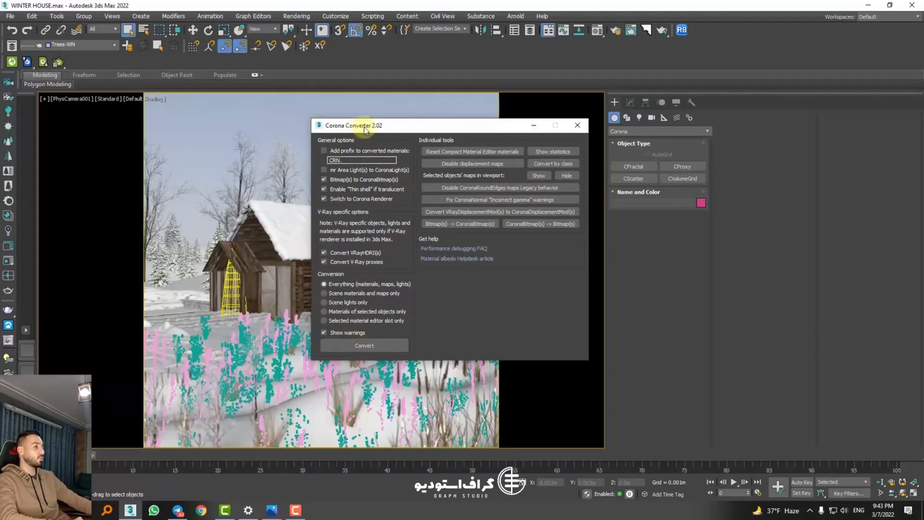
left_click_drag(353, 133, 428, 117)
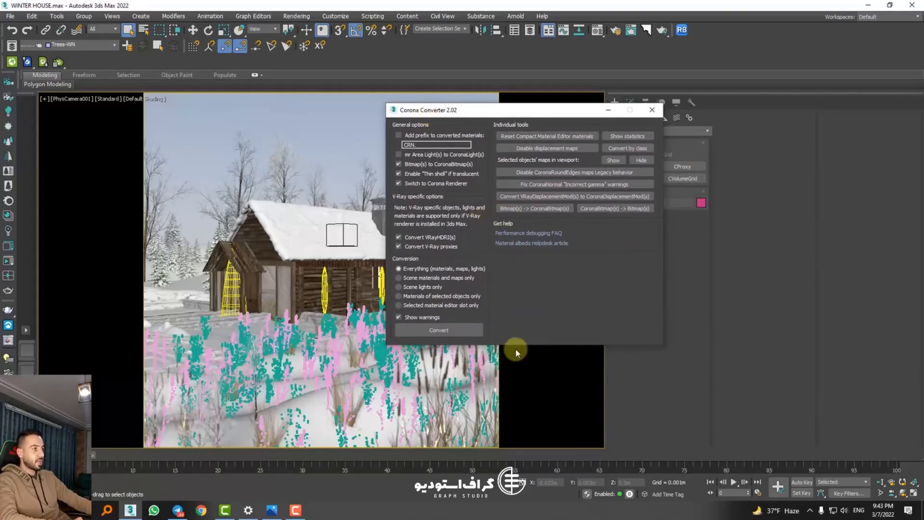
left_click(356, 367)
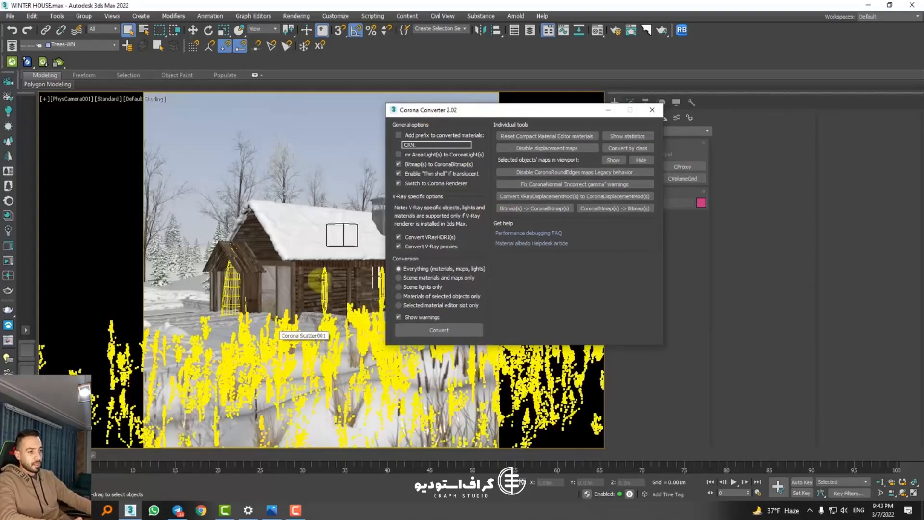
left_click(464, 333)
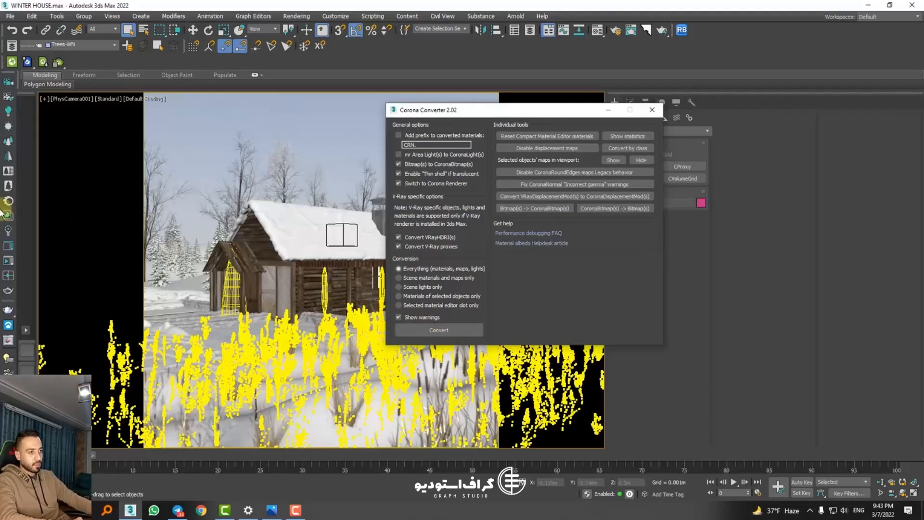
left_click(442, 332)
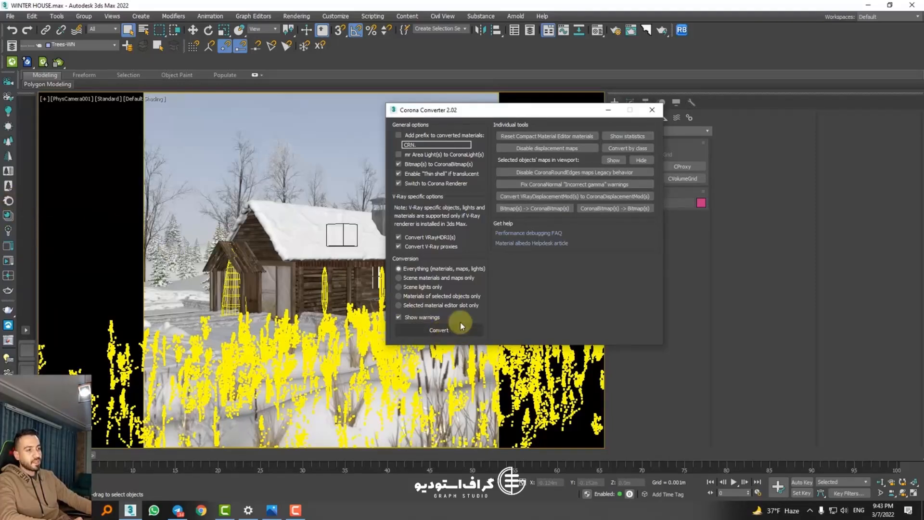
left_click(656, 114)
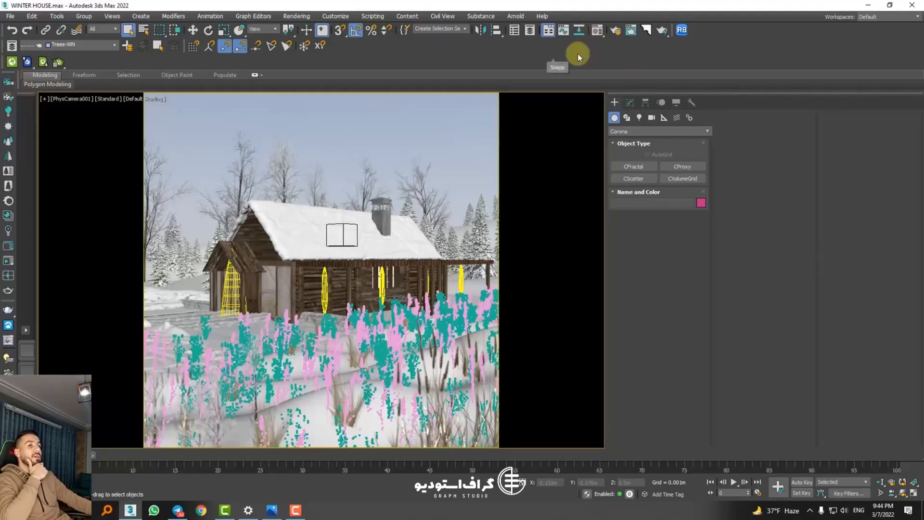
Reopen the Render Setup and display the Common Parameters with the time output and output size settings
left_click(614, 30)
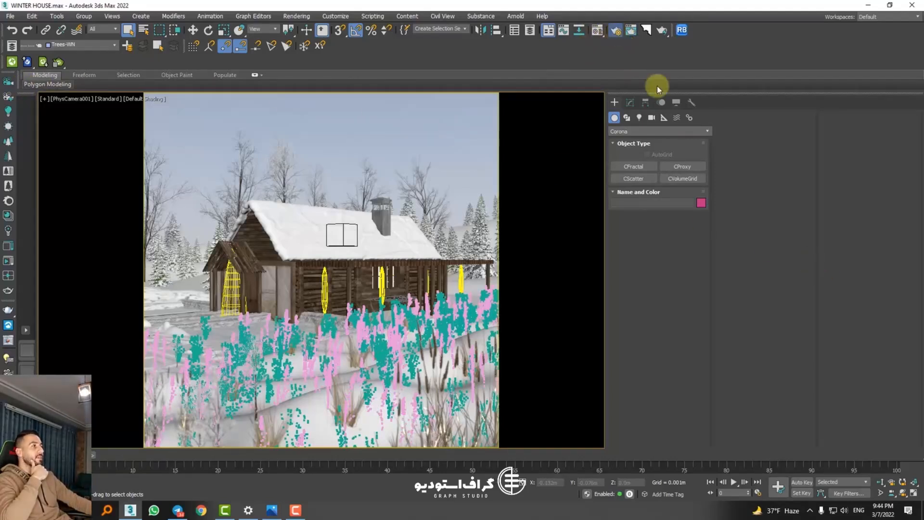
left_click_drag(349, 107, 493, 107)
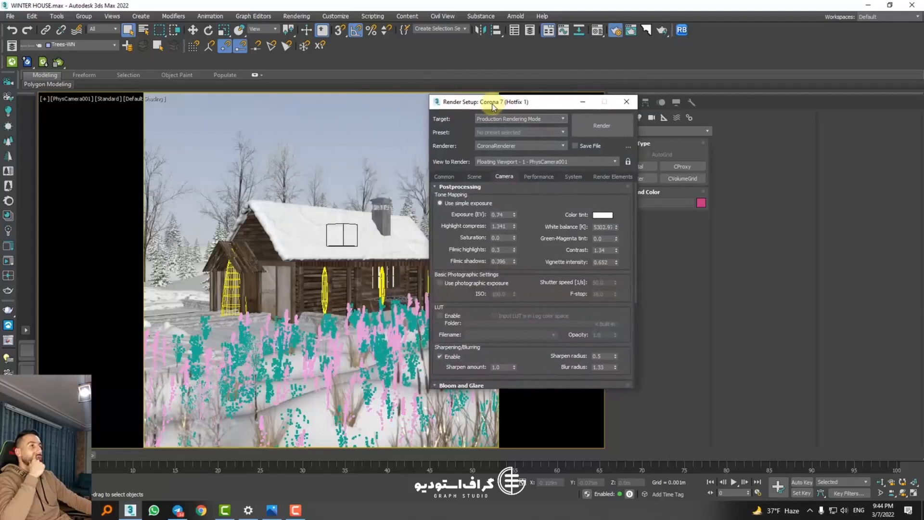
left_click(463, 177)
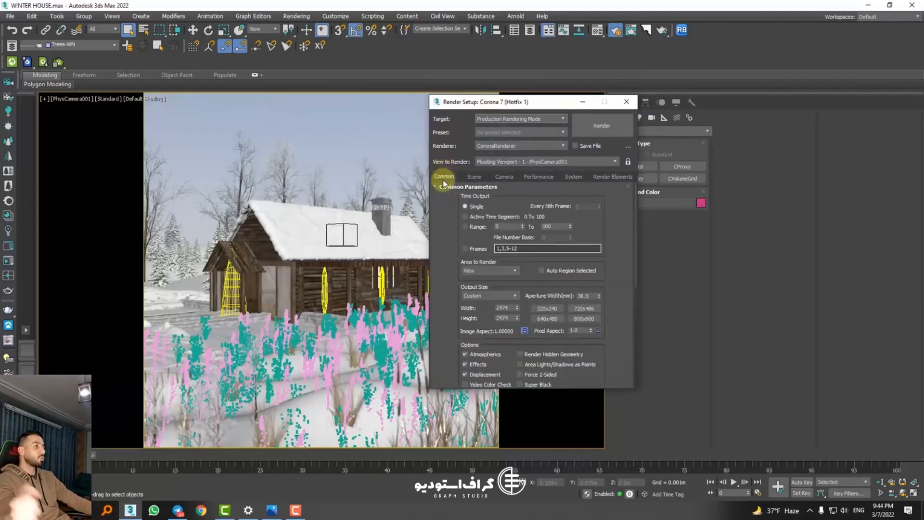
Review the Common Parameters of the Render Setup, from the time output and output size down to the rendering options
left_click(444, 177)
mouse_move(439, 299)
left_mouse_down()
mouse_move(439, 241)
mouse_move(439, 340)
mouse_move(444, 308)
left_mouse_up()
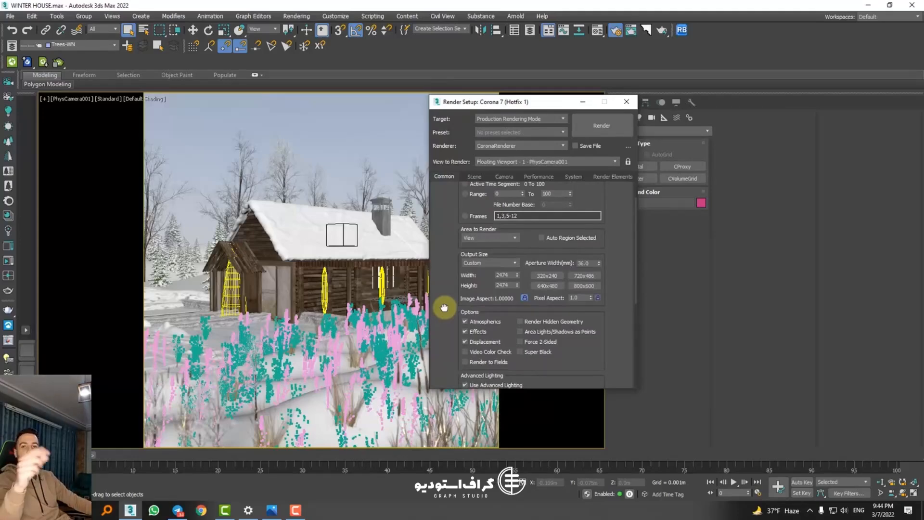
left_click_drag(444, 307, 443, 317)
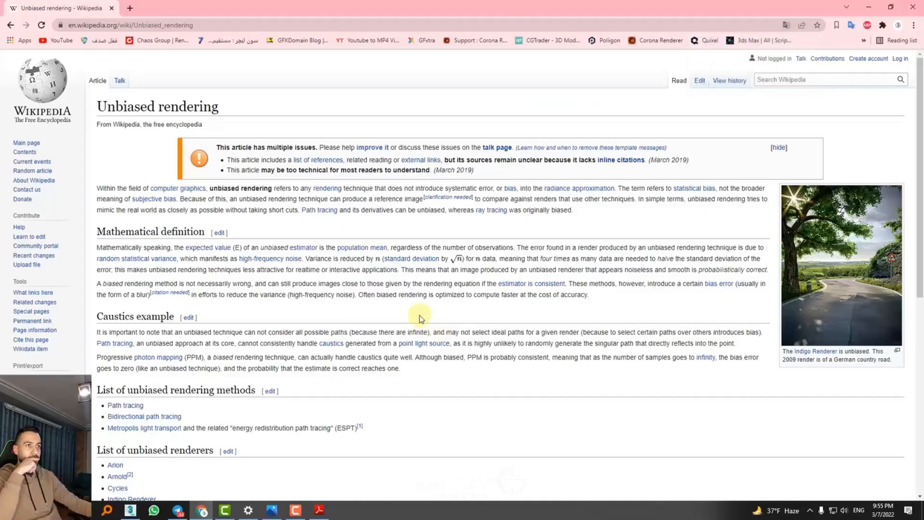
Switch to the browser's Wikipedia article on unbiased rendering, examine its rendering methods and renderers lists, and minimize it to return to the PDF
left_click(319, 510)
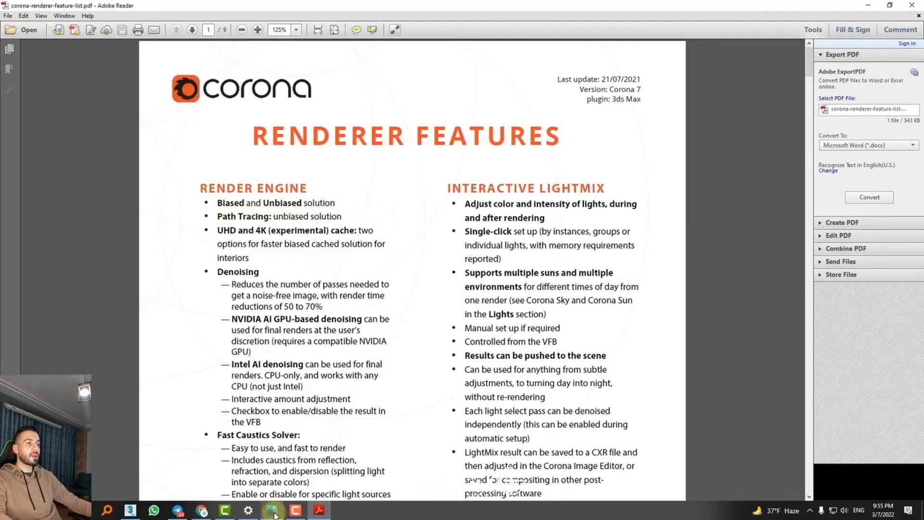
left_click(201, 510)
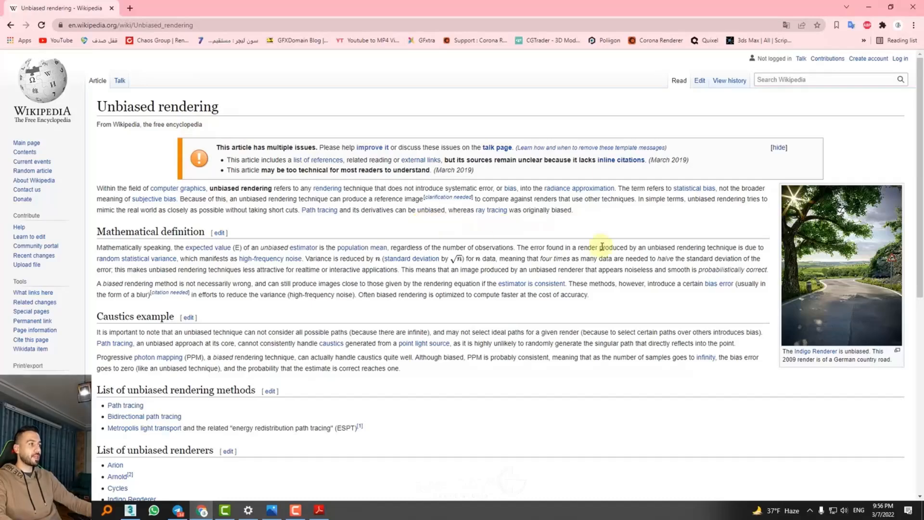
scroll(181, 274, "down", 1)
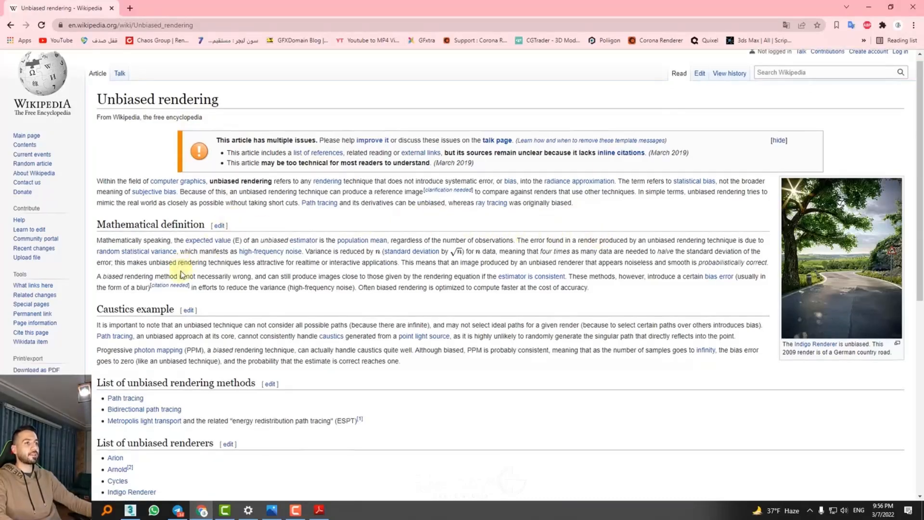
scroll(182, 275, "down", 2)
scroll(178, 273, "down", 1)
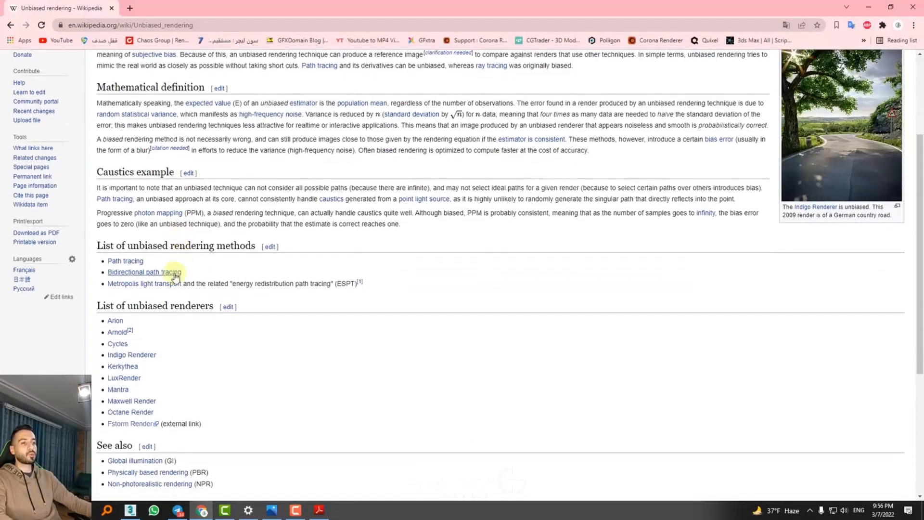
scroll(161, 350, "down", 1)
scroll(379, 341, "down", 2)
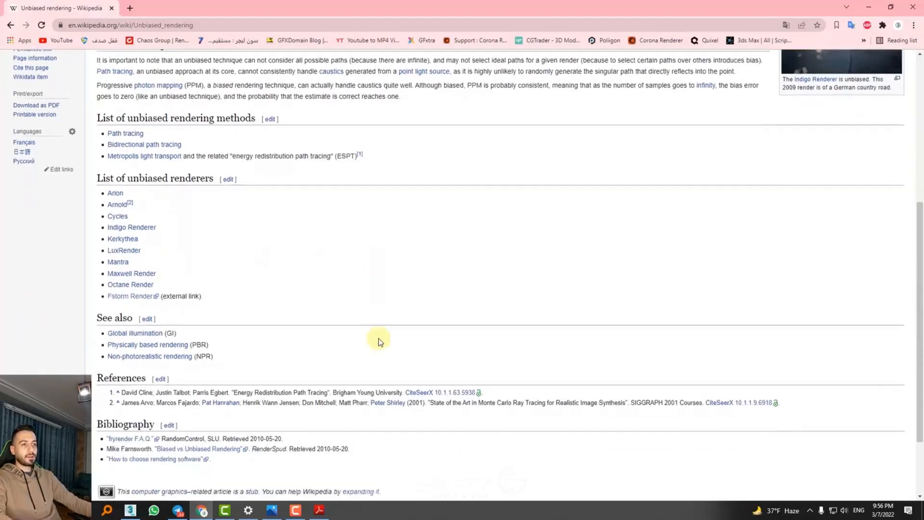
scroll(378, 339, "up", 6)
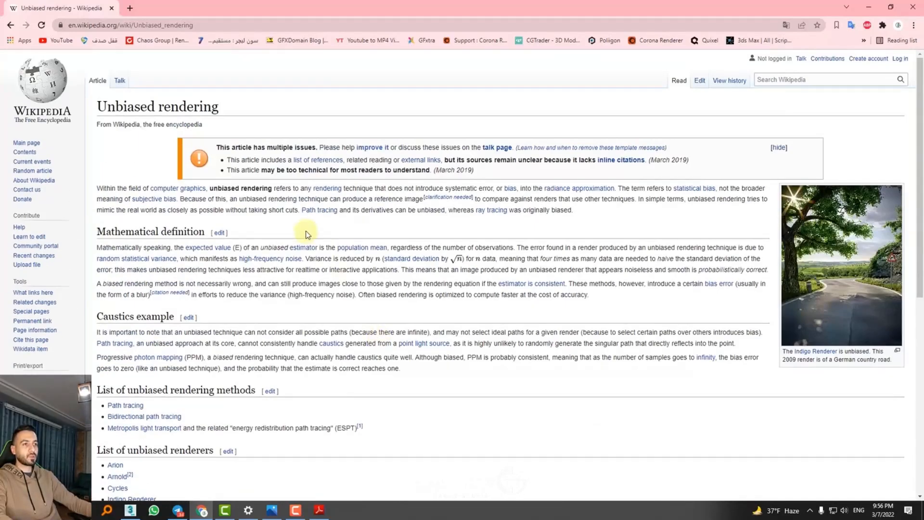
left_click(868, 7)
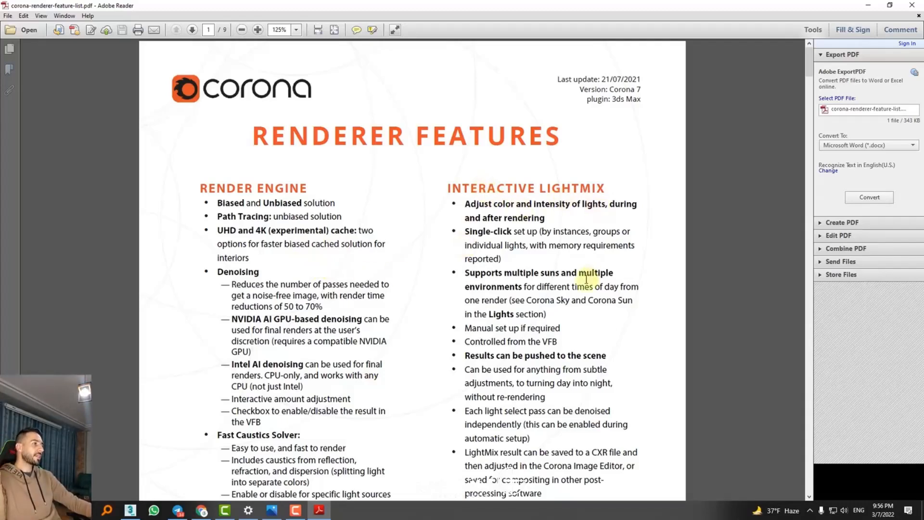
Zoom the Corona renderer feature list PDF to 100% and point out the Interactive LightMix heading on the first page
scroll(592, 274, "down", 1)
scroll(515, 186, "down", 1, "ctrl")
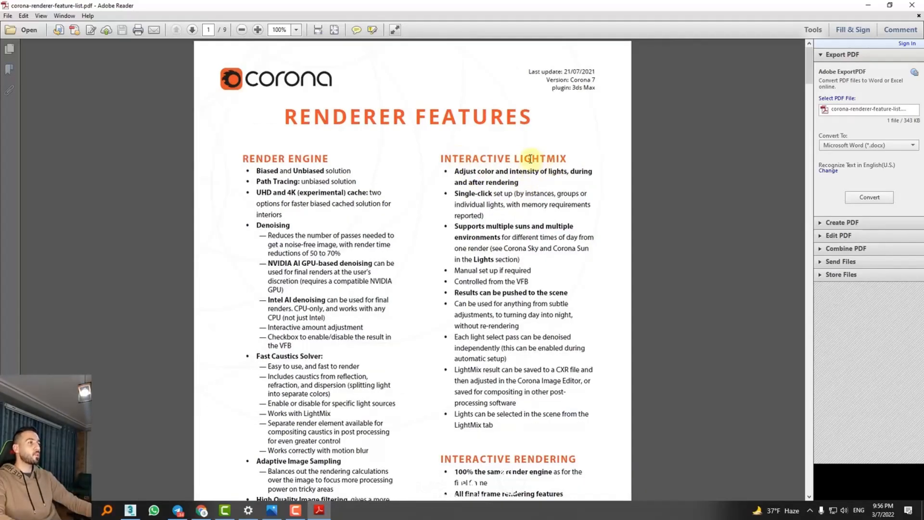
mouse_move(572, 157)
left_mouse_down()
mouse_move(432, 164)
mouse_move(566, 161)
left_mouse_up()
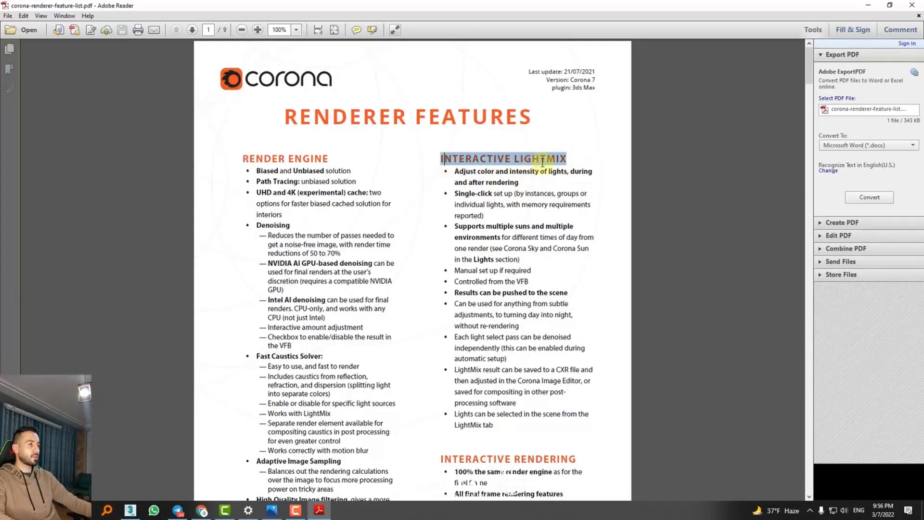
triple_click(545, 161)
left_click(418, 173)
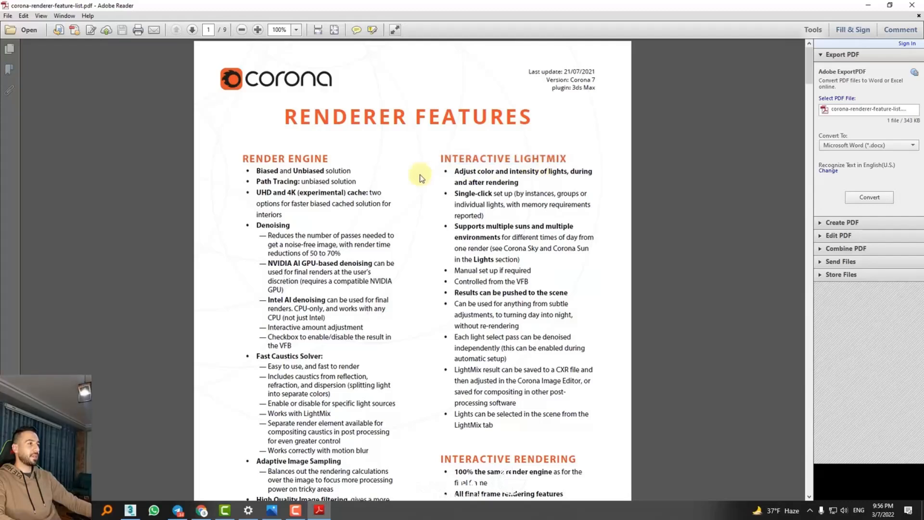
scroll(418, 173, "down", 1)
double_click(508, 138)
left_click(508, 138)
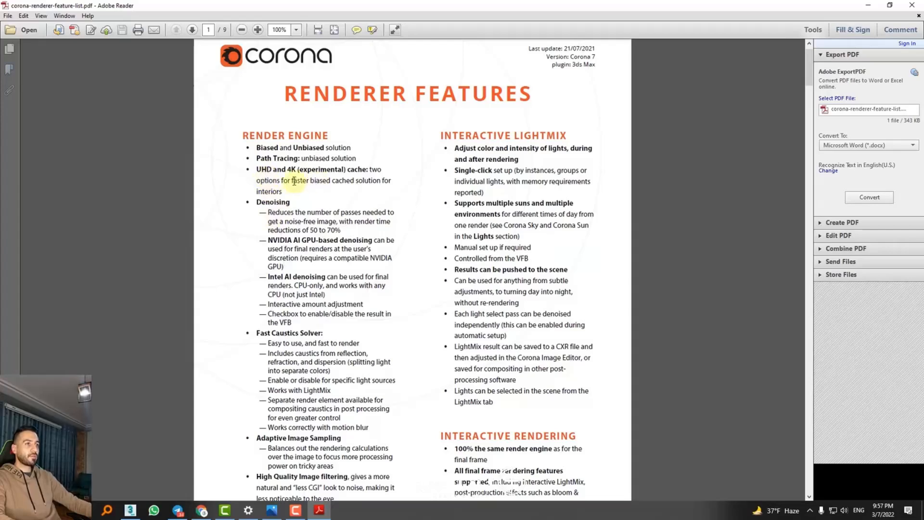
Read through the Render Engine features, covering denoising, the caustics solver and image sampling, down to the Interactive Rendering section
scroll(271, 179, "down", 1)
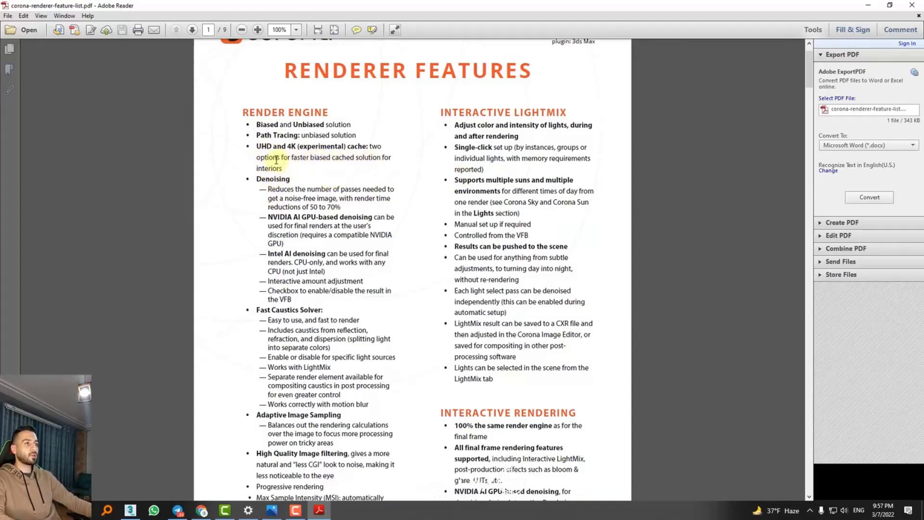
scroll(304, 189, "down", 1)
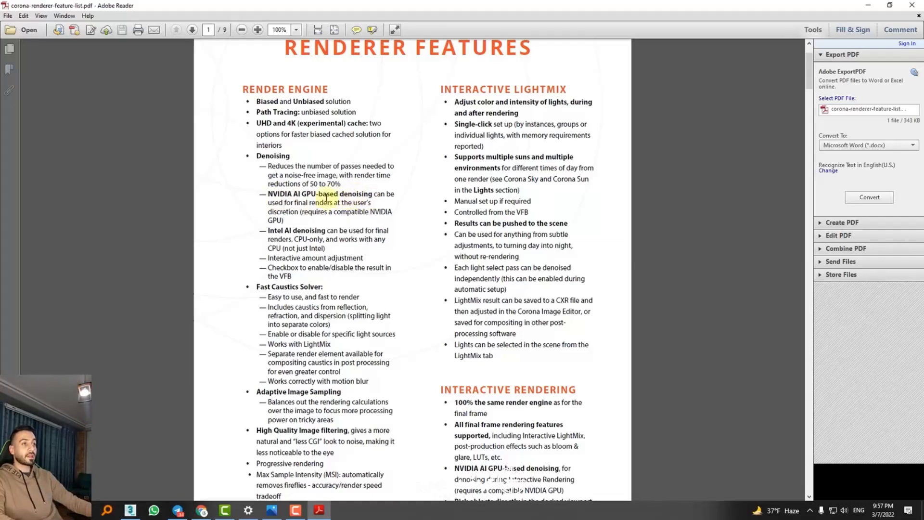
scroll(335, 197, "down", 1)
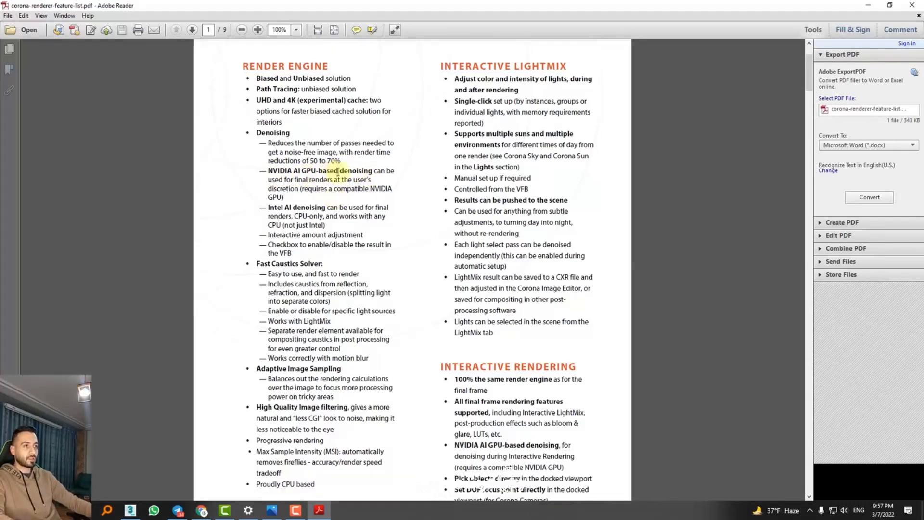
scroll(308, 205, "down", 2)
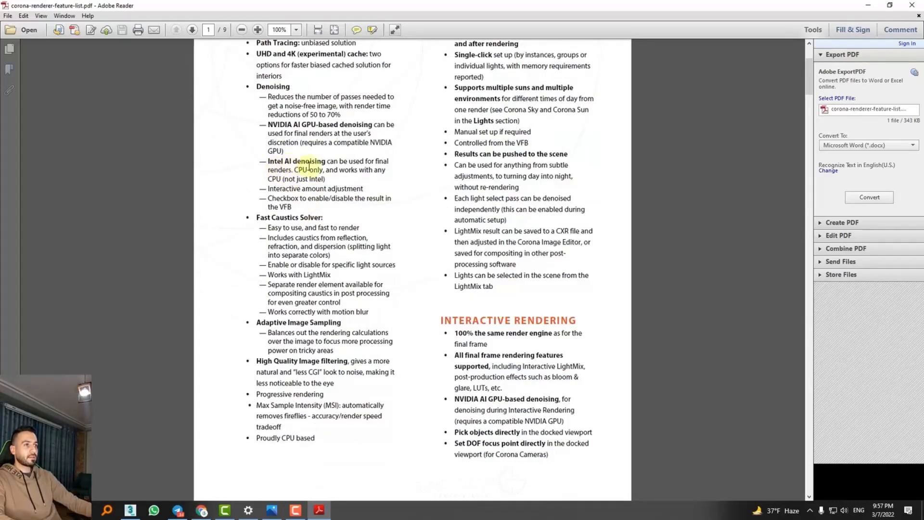
scroll(343, 213, "down", 1)
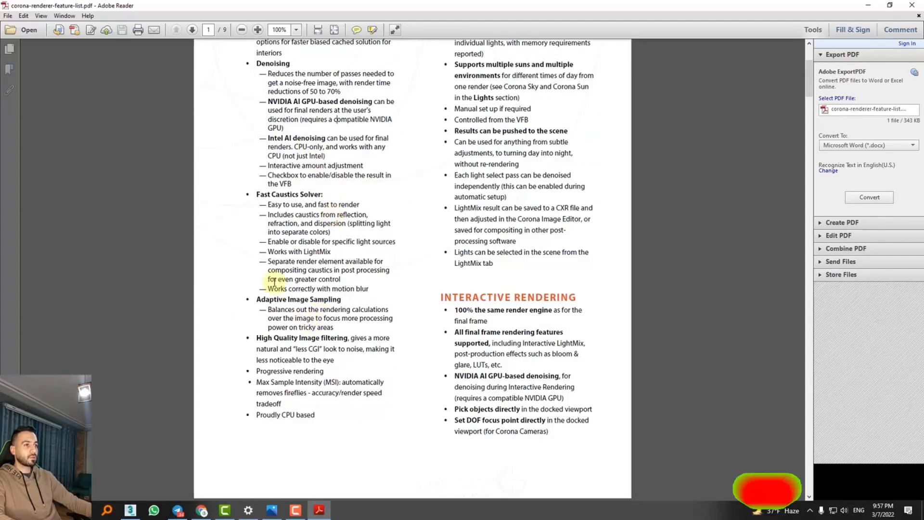
scroll(344, 242, "down", 5)
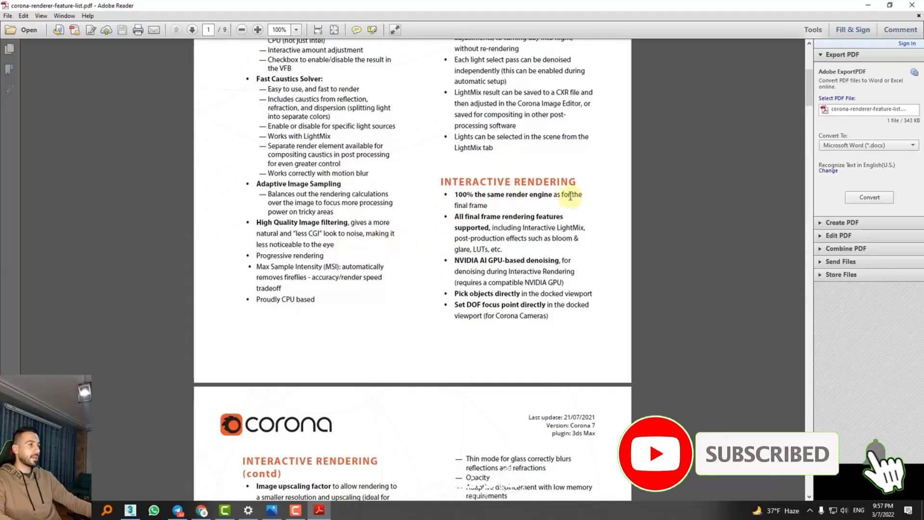
Skim the Materials, Material Library and Texmaps sections of the feature list as far as the Lights section on page 4
scroll(501, 200, "down", 11)
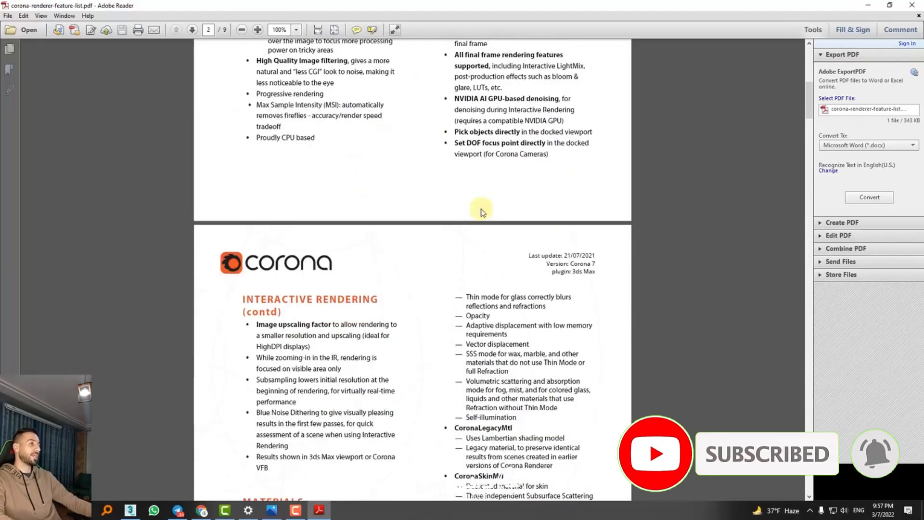
scroll(481, 212, "down", 20)
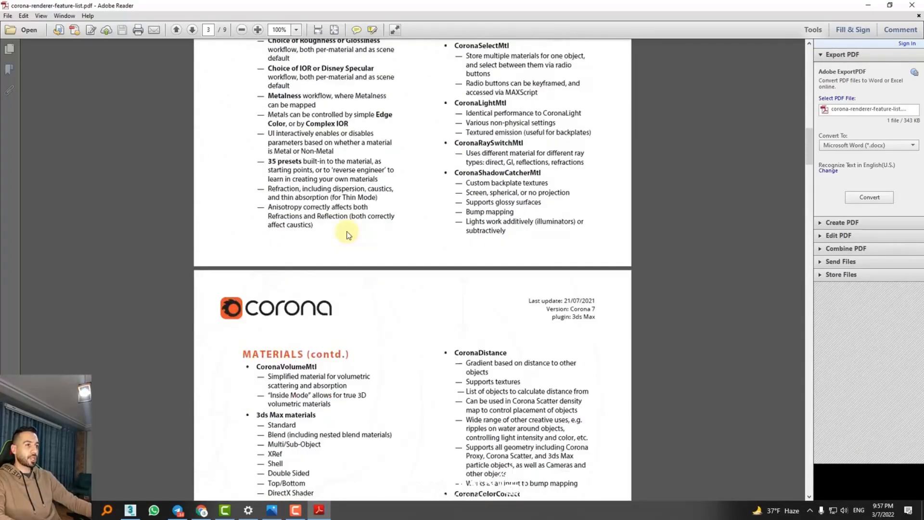
scroll(346, 230, "down", 11)
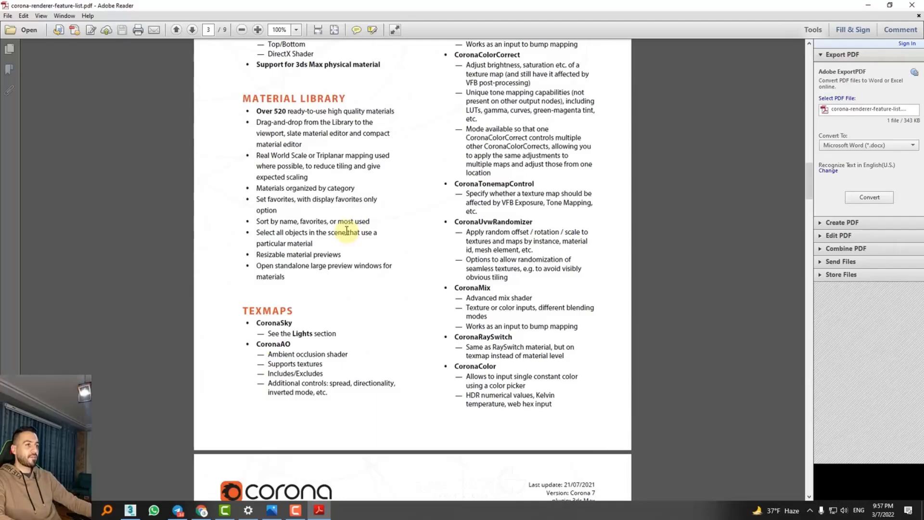
scroll(347, 230, "up", 2)
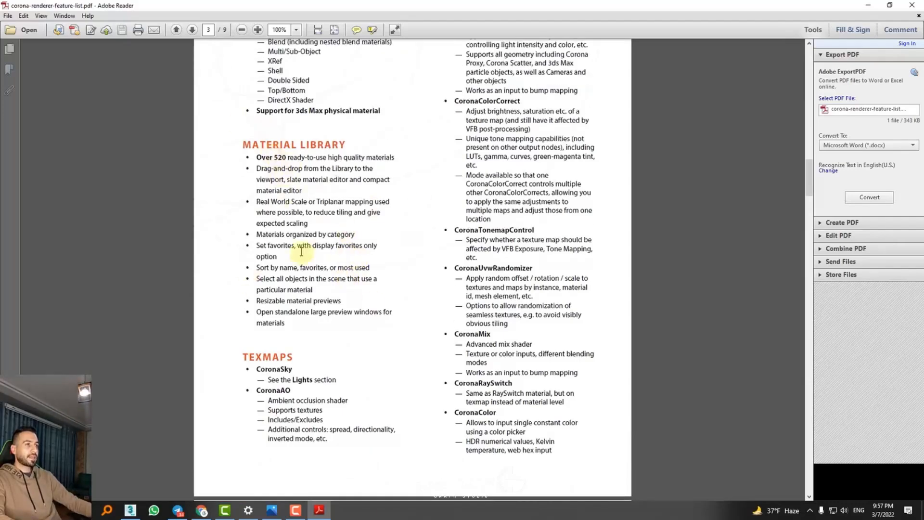
scroll(506, 183, "up", 5)
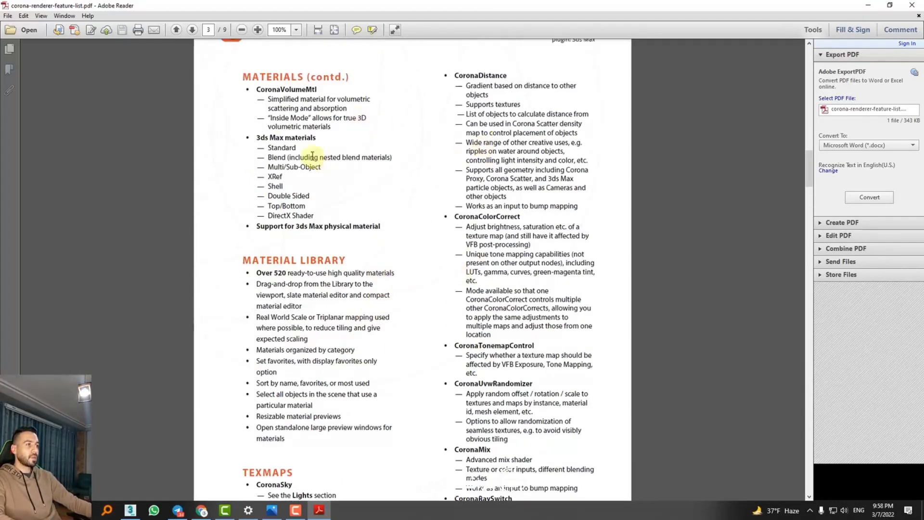
scroll(462, 203, "down", 5)
scroll(427, 235, "down", 20)
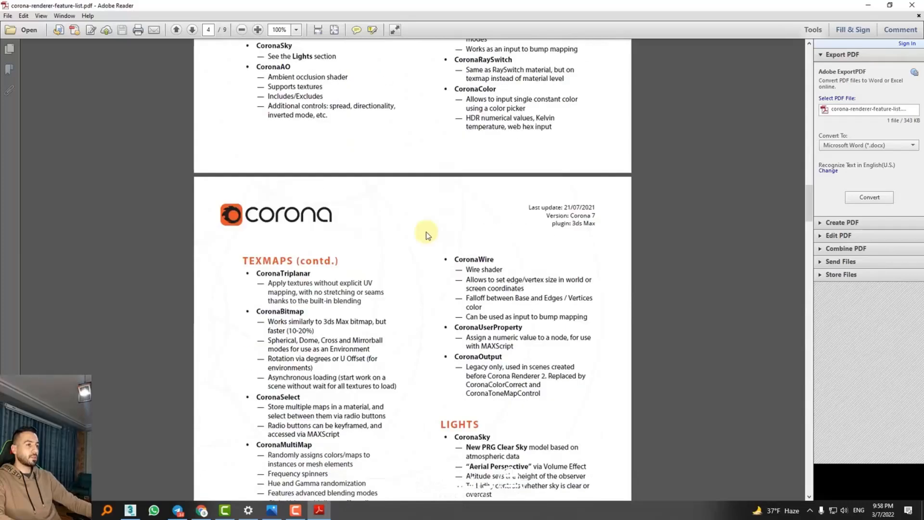
scroll(306, 234, "down", 6)
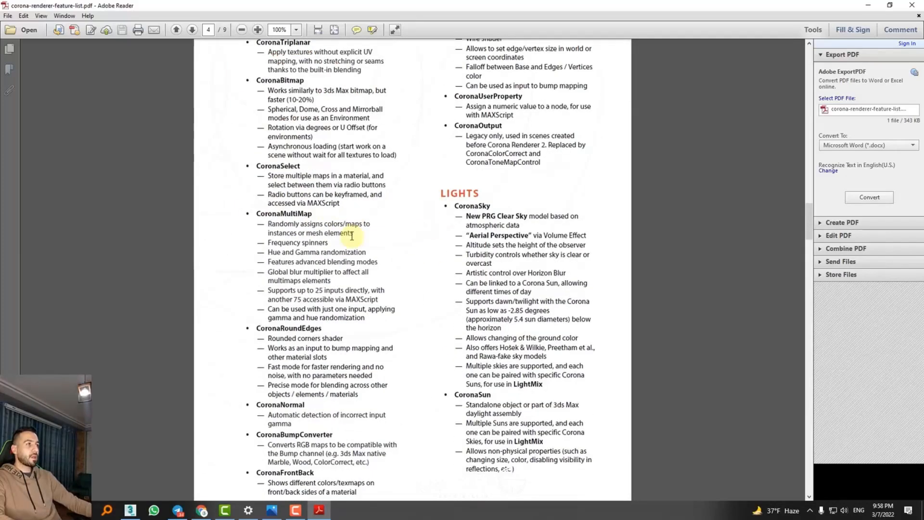
Examine the CoronaSky features in the Lights section, highlighting the PRG Clear Sky and Aerial Perspective entries
left_click_drag(466, 171, 577, 172)
left_click(571, 170)
left_click_drag(531, 189, 456, 189)
left_click(530, 208)
left_click_drag(557, 198, 592, 190)
left_click(591, 190)
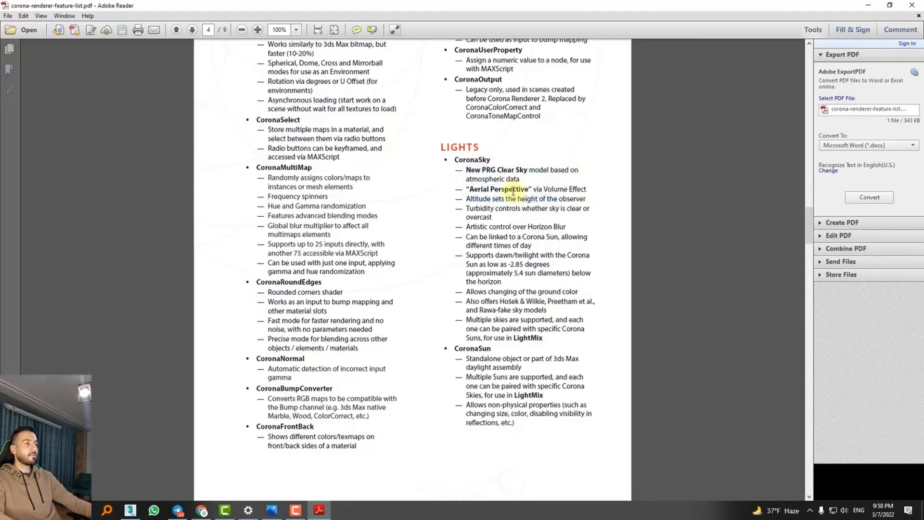
scroll(539, 191, "down", 1)
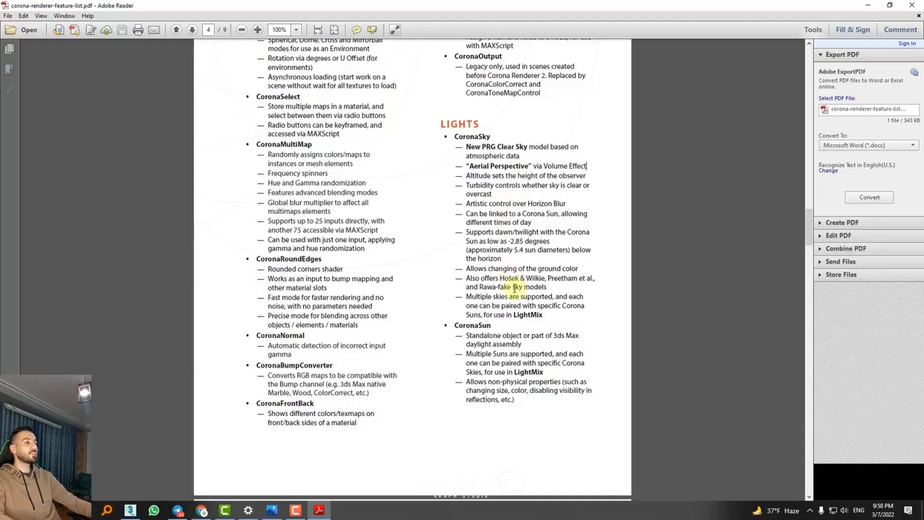
scroll(480, 304, "down", 1)
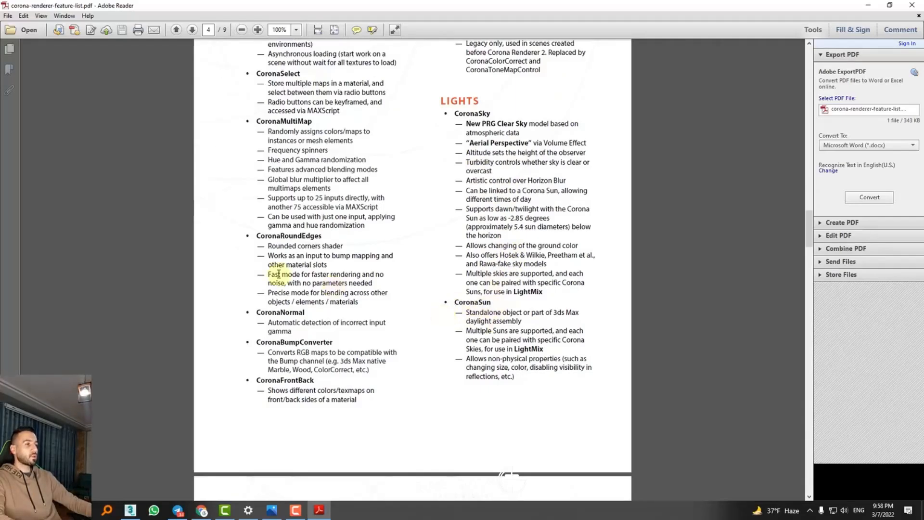
Examine the CoronaMultiMap and CoronaRoundEdges texmap entries on page 4, highlighting their descriptions
scroll(255, 337, "down", 3)
scroll(289, 270, "up", 1)
scroll(318, 223, "up", 4)
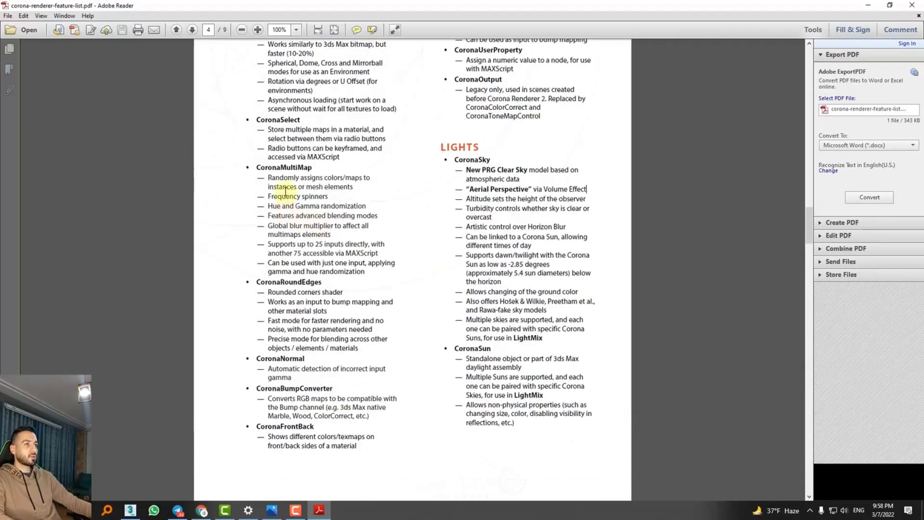
left_click_drag(268, 178, 370, 179)
left_click_drag(256, 282, 332, 286)
scroll(318, 240, "down", 8)
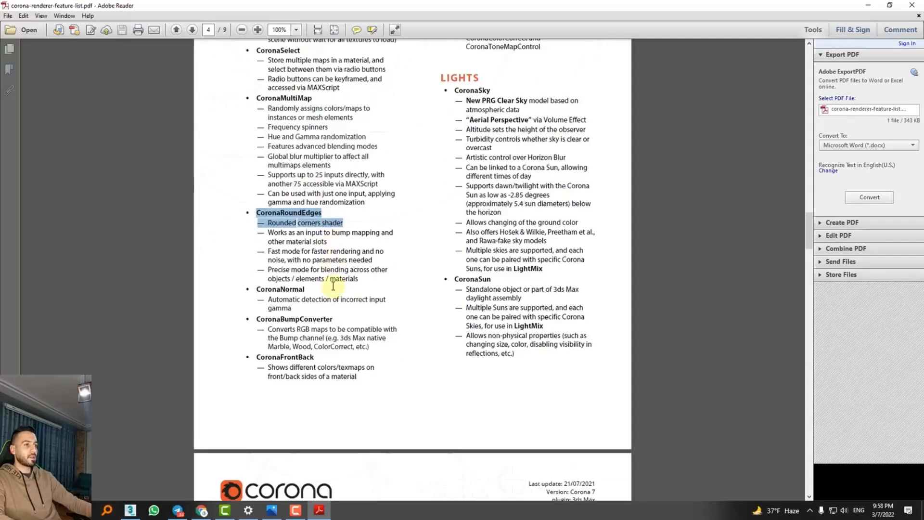
left_click(299, 203)
Read the continued Lights features, the Environment section and the Corona Virtual Frame Buffer section on page 5
scroll(289, 203, "down", 11)
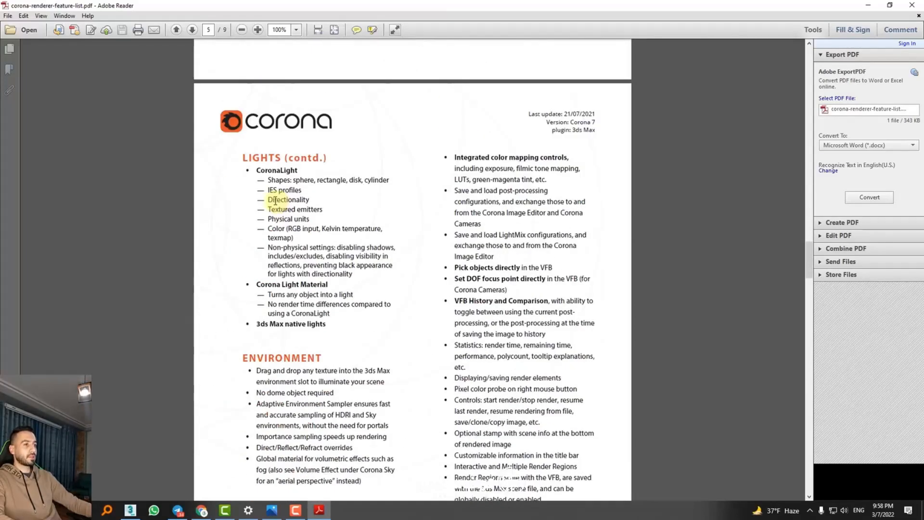
scroll(298, 264, "down", 4)
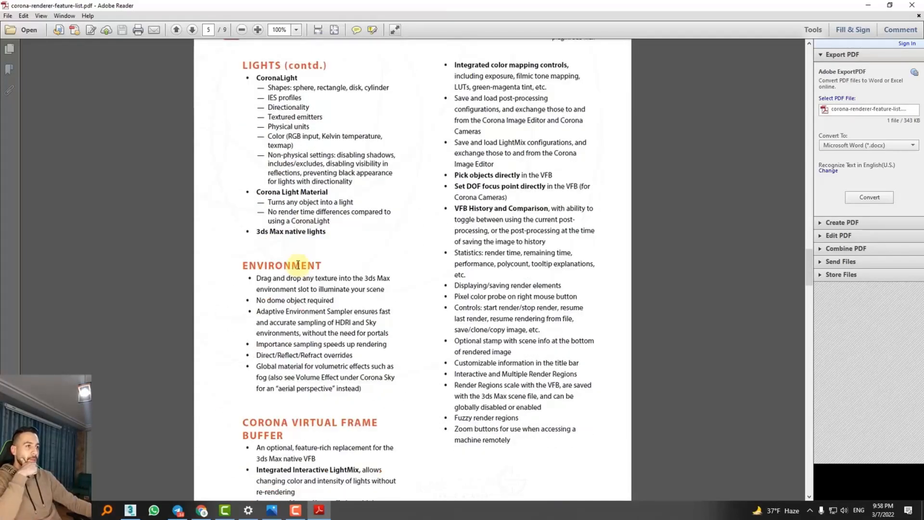
scroll(282, 249, "down", 3)
scroll(282, 249, "down", 5)
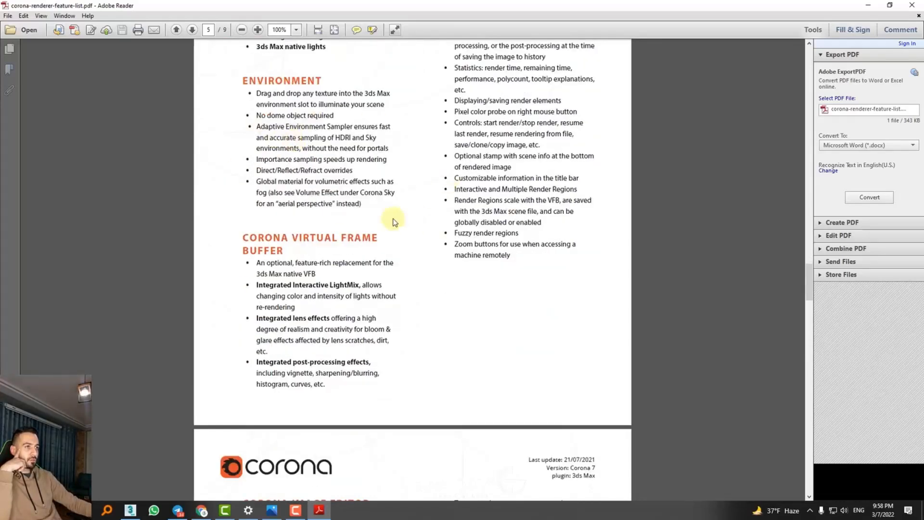
scroll(313, 193, "down", 3)
scroll(281, 182, "down", 11)
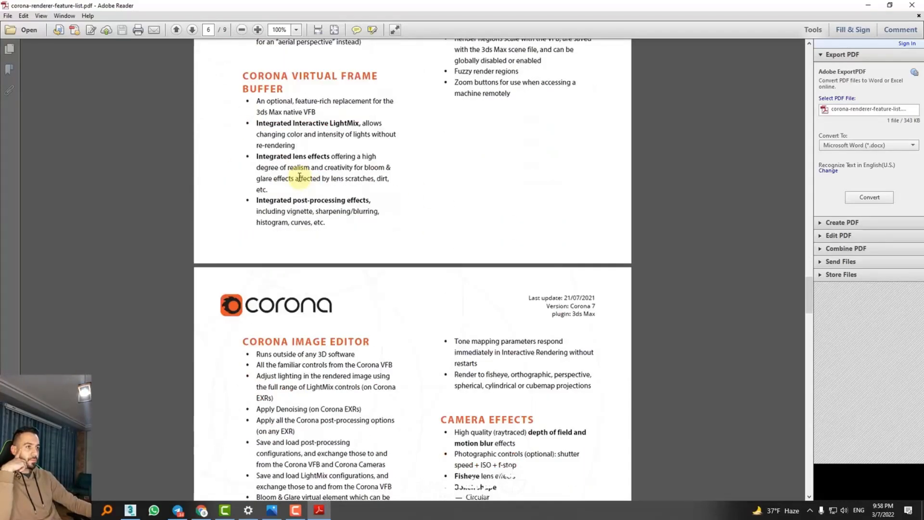
Examine the Corona Image Editor section on page 6, highlighting its entries
left_click_drag(254, 179, 374, 361)
left_click(387, 356)
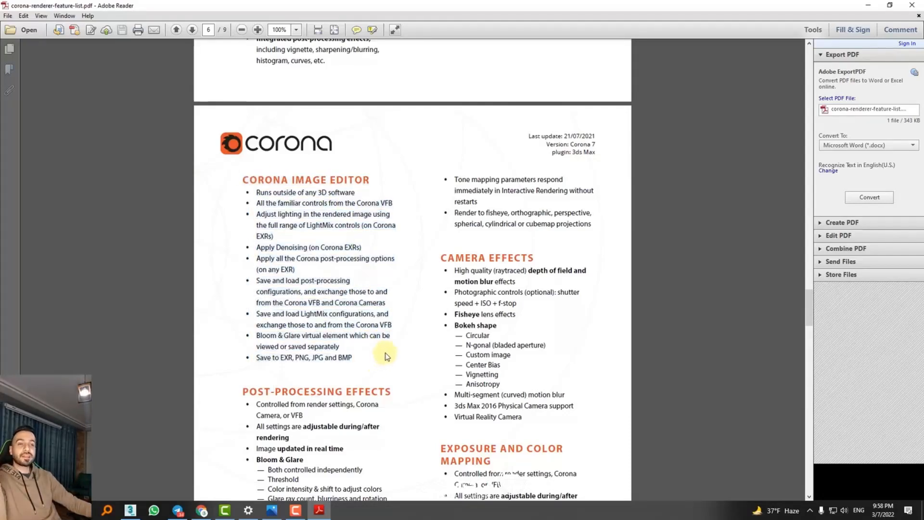
left_click_drag(245, 184, 340, 260)
left_click(345, 268)
scroll(345, 268, "down", 1)
scroll(345, 268, "down", 1)
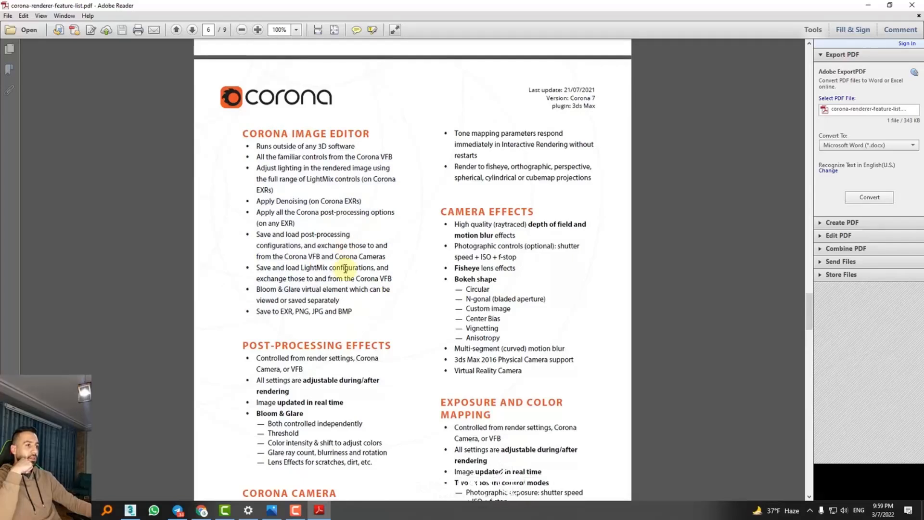
Read the Camera Effects, Post-Processing Effects and Corona Camera sections on page 6, highlighting the Bloom & Glare entry
scroll(490, 234, "down", 2)
scroll(505, 195, "down", 2)
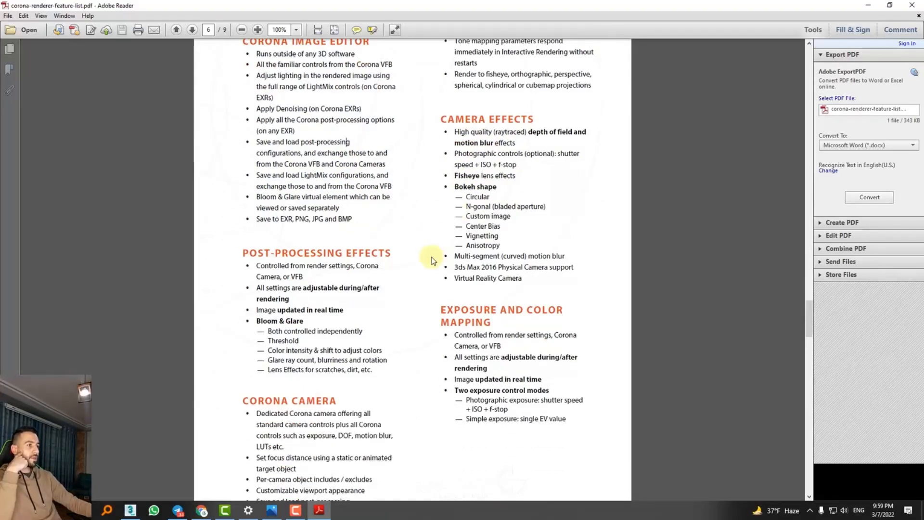
scroll(524, 147, "down", 3)
scroll(517, 127, "up", 2)
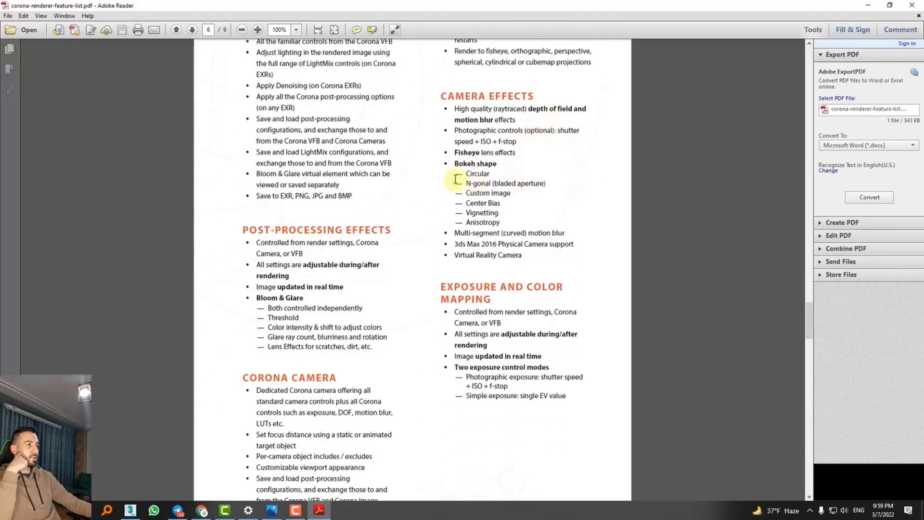
scroll(457, 179, "down", 3)
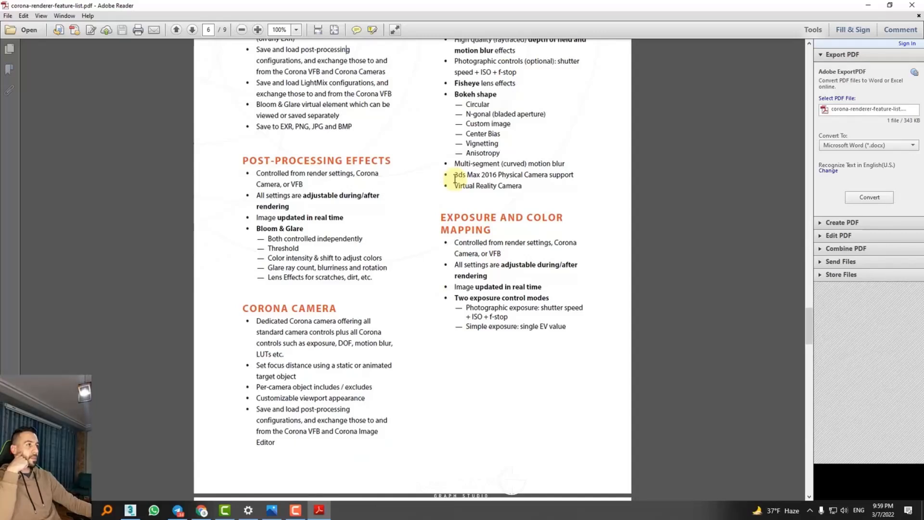
scroll(289, 140, "down", 5)
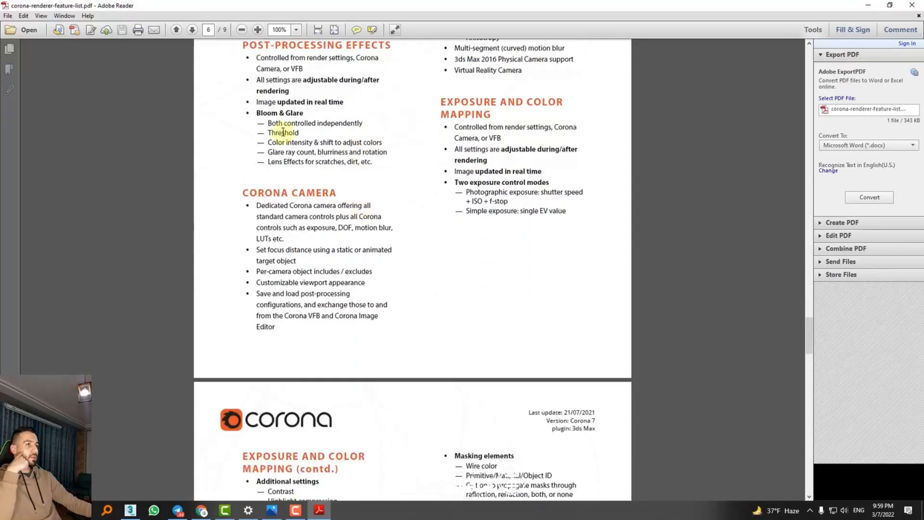
left_click_drag(260, 110, 307, 116)
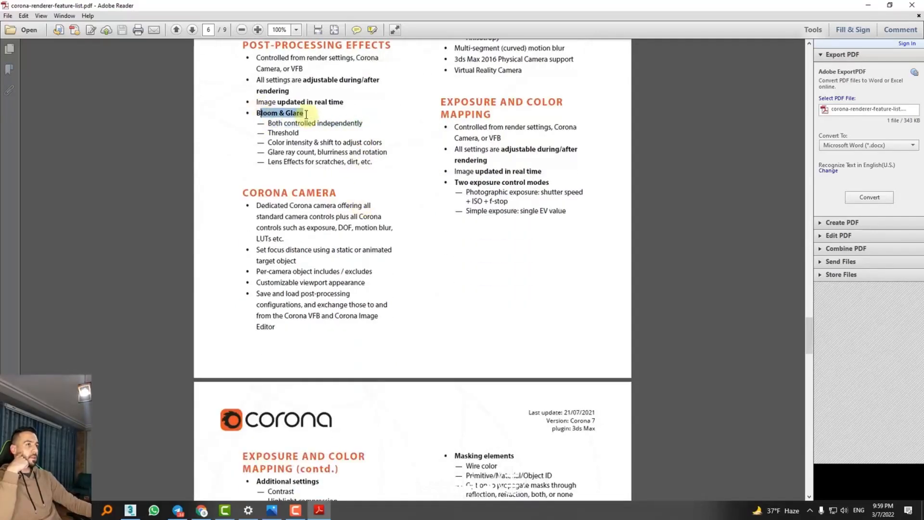
left_click(505, 192)
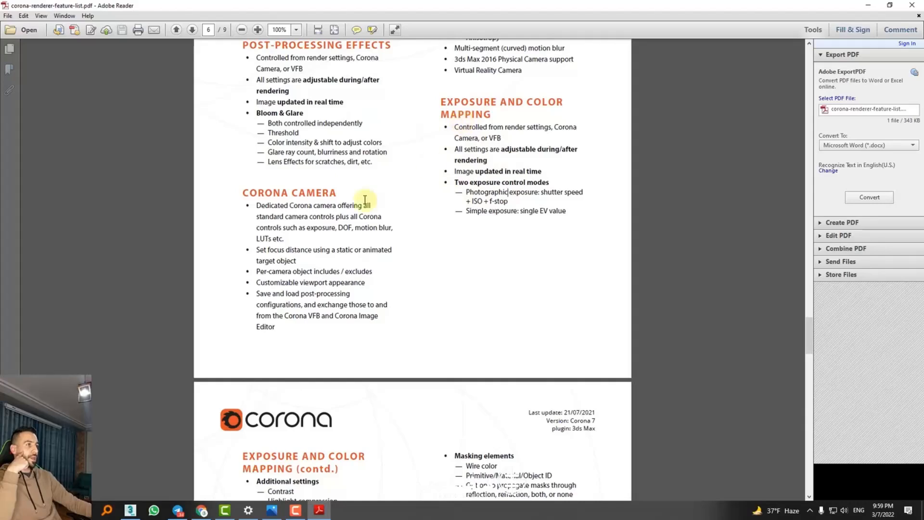
Examine the continued Exposure and Color Mapping section and the Render Elements on page 7, highlighting the LUT, curve and sharpening settings
scroll(347, 203, "down", 2)
scroll(347, 203, "down", 5)
scroll(418, 276, "down", 7)
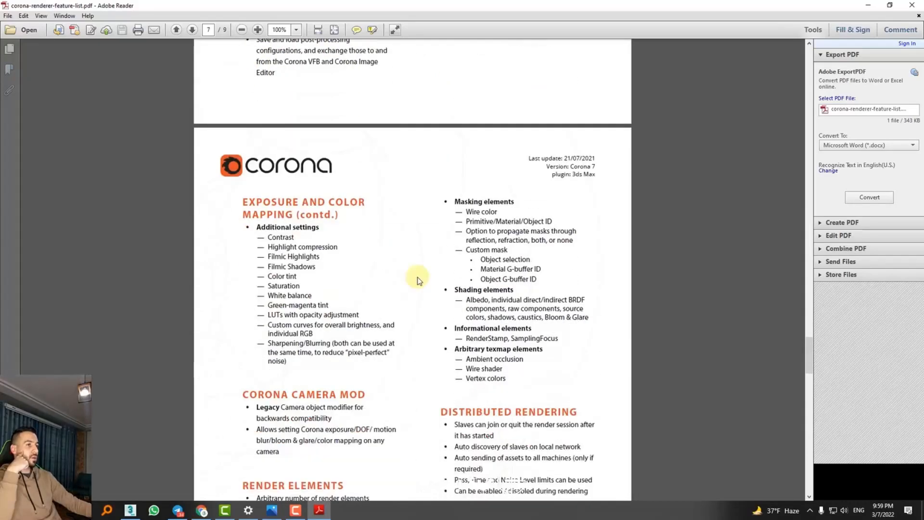
scroll(417, 277, "down", 3)
left_click_drag(320, 167, 396, 205)
left_click(495, 168)
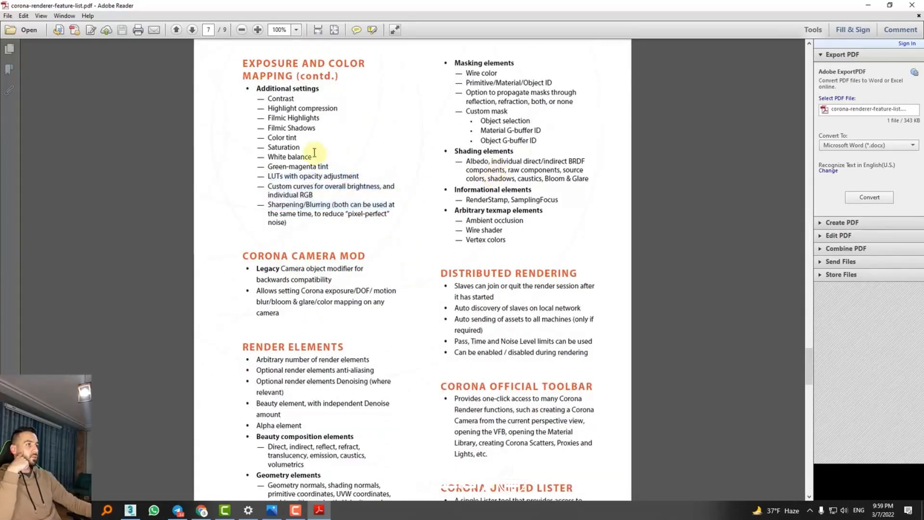
scroll(396, 172, "down", 2)
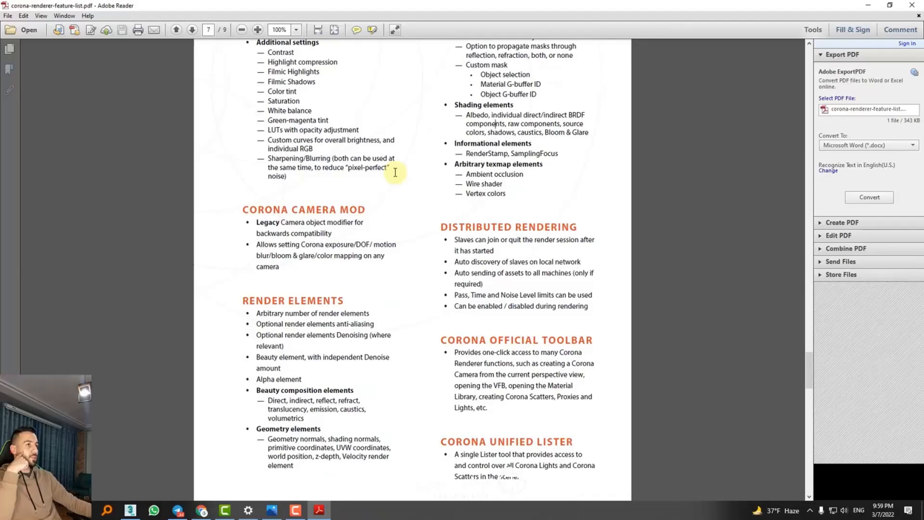
scroll(396, 172, "down", 4)
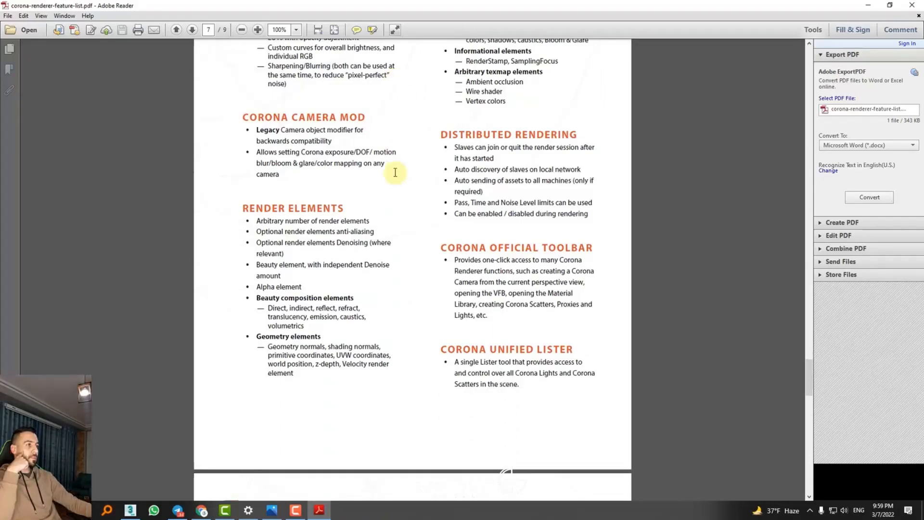
Examine the Geometry section on page 8, highlighting the CoronaScatter and CoronaVolumeGrid entries
scroll(395, 172, "down", 5)
scroll(327, 195, "down", 5)
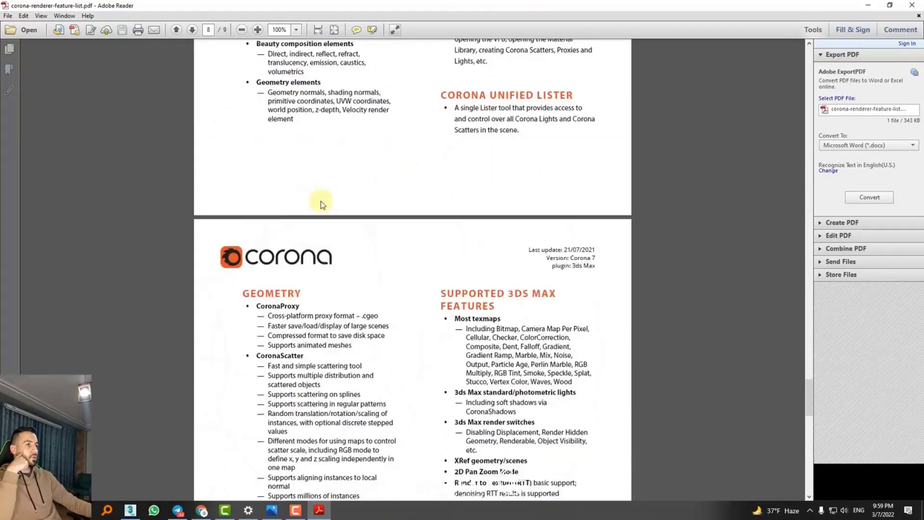
scroll(321, 201, "down", 7)
scroll(320, 199, "down", 1)
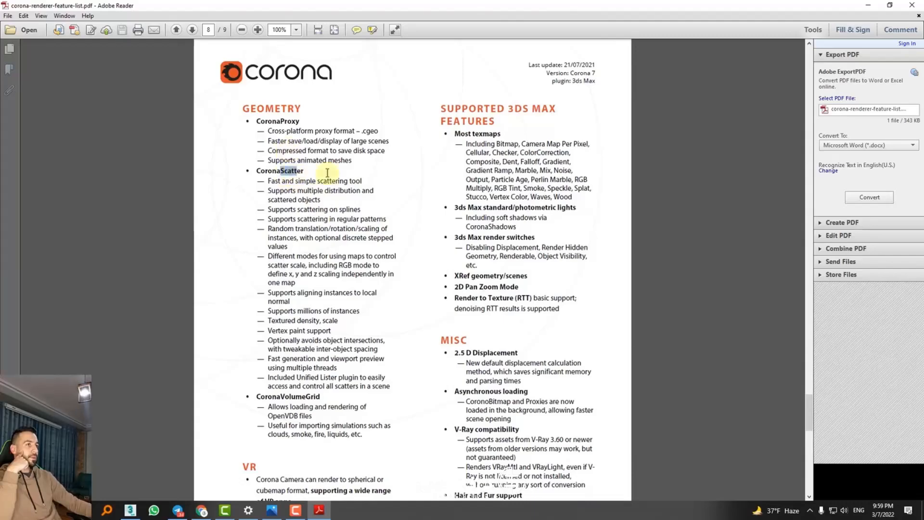
scroll(327, 175, "down", 2)
scroll(327, 291, "down", 4)
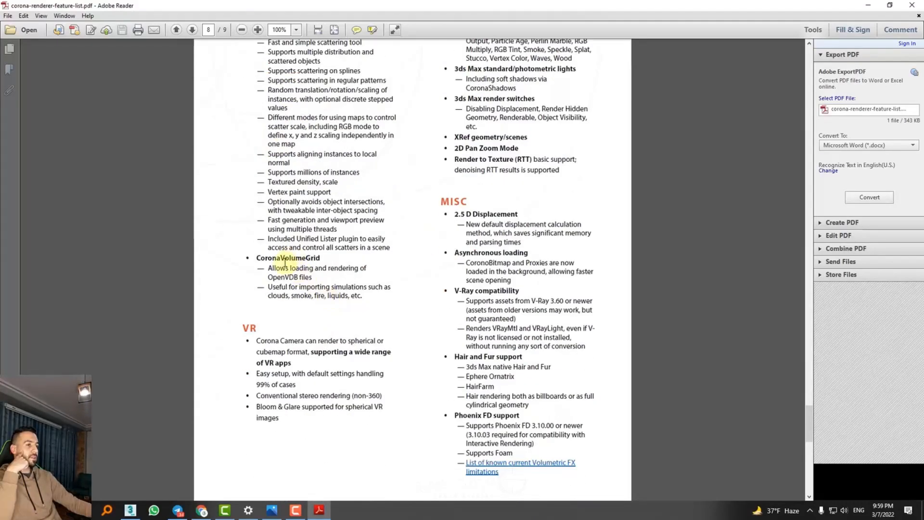
double_click(272, 259)
left_click(435, 300)
Examine the Misc section on page 8, highlighting the 2.5 D Displacement, V-Ray compatibility, Hair and Fur and Phoenix FD support entries
scroll(435, 300, "down", 4)
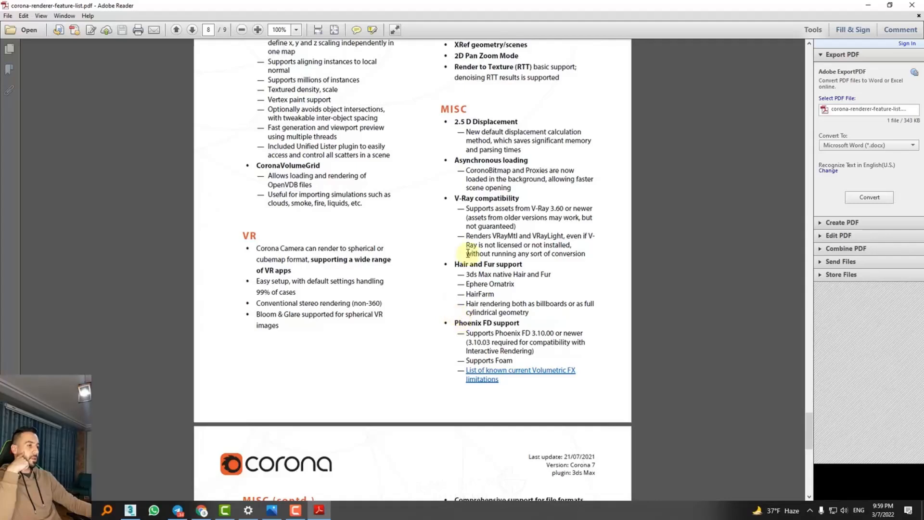
left_click_drag(454, 122, 501, 131)
left_click(533, 219)
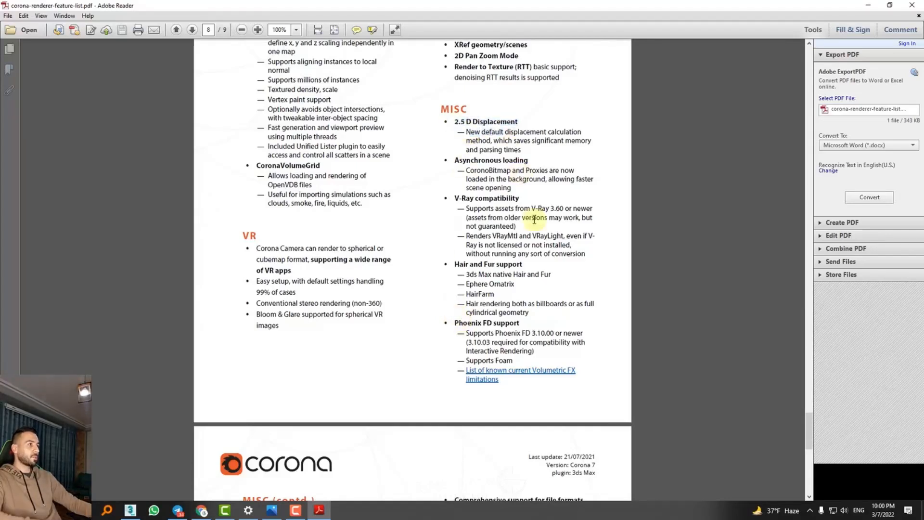
left_click_drag(462, 196, 524, 208)
left_click(535, 226)
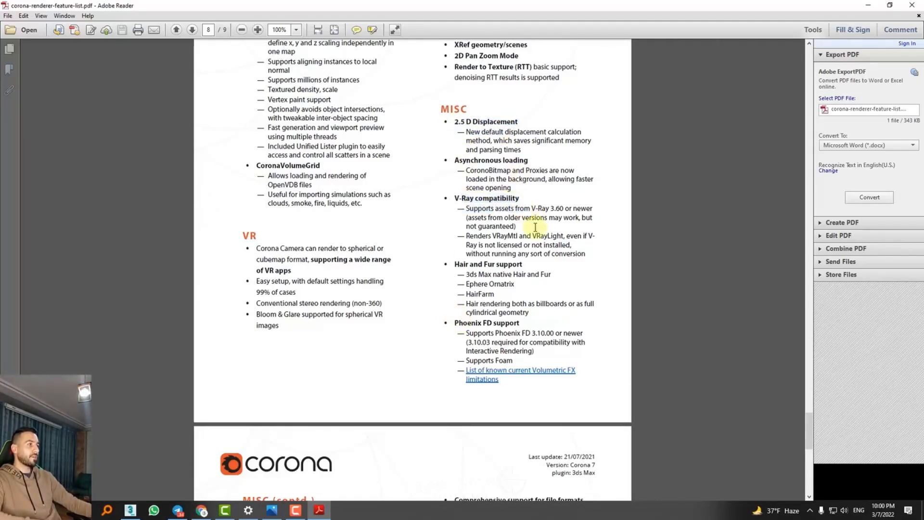
left_click_drag(521, 263, 538, 273)
left_click(497, 293)
scroll(503, 276, "down", 2)
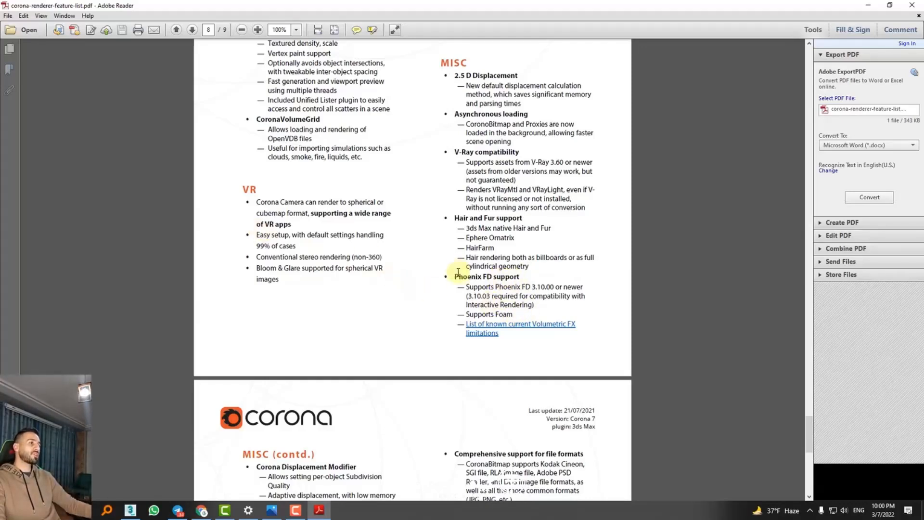
left_click_drag(455, 276, 522, 278)
left_click(422, 288)
Read the continued Misc section on page 9, highlighting the Corona Displacement Modifier and reading down to the Override material option
scroll(421, 289, "down", 10)
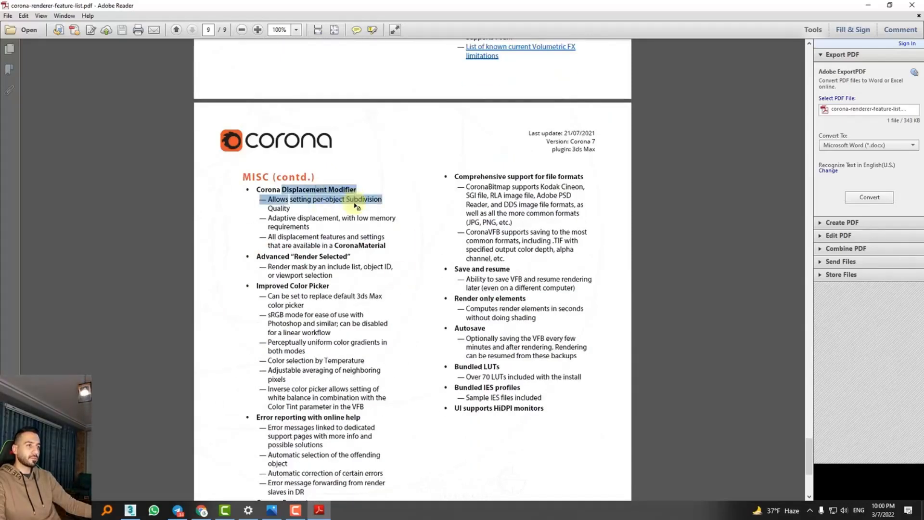
scroll(391, 275, "down", 5)
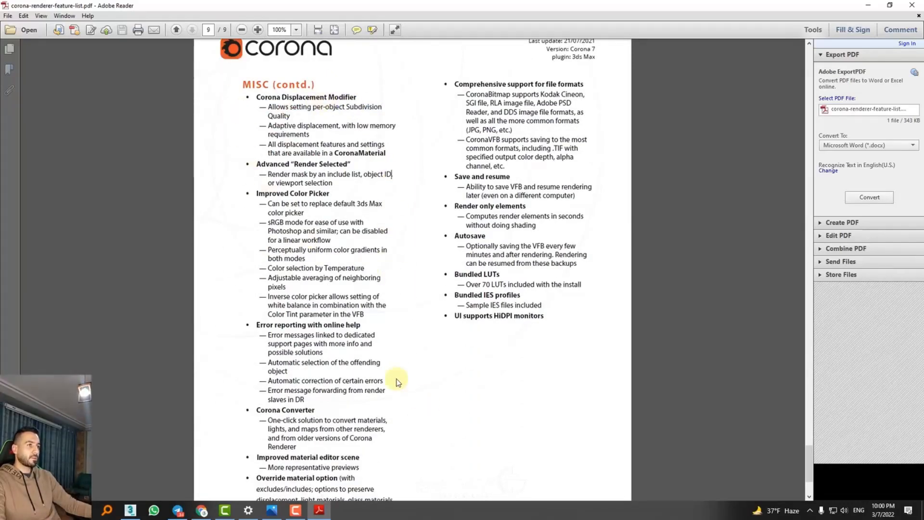
scroll(409, 356, "down", 5)
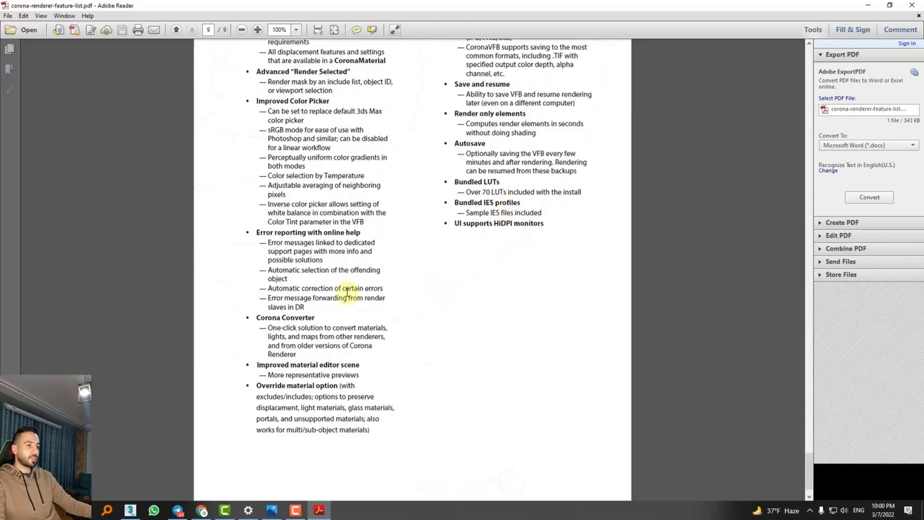
scroll(337, 400, "up", 1)
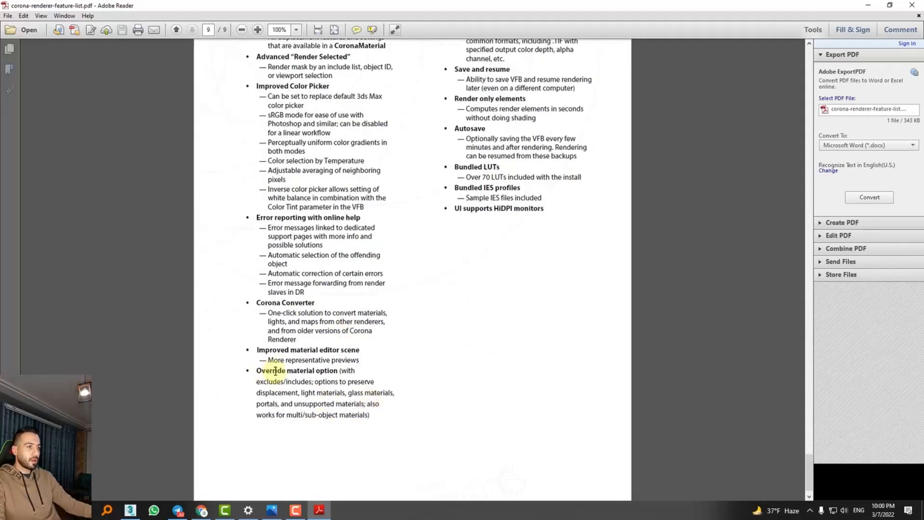
scroll(406, 371, "up", 20)
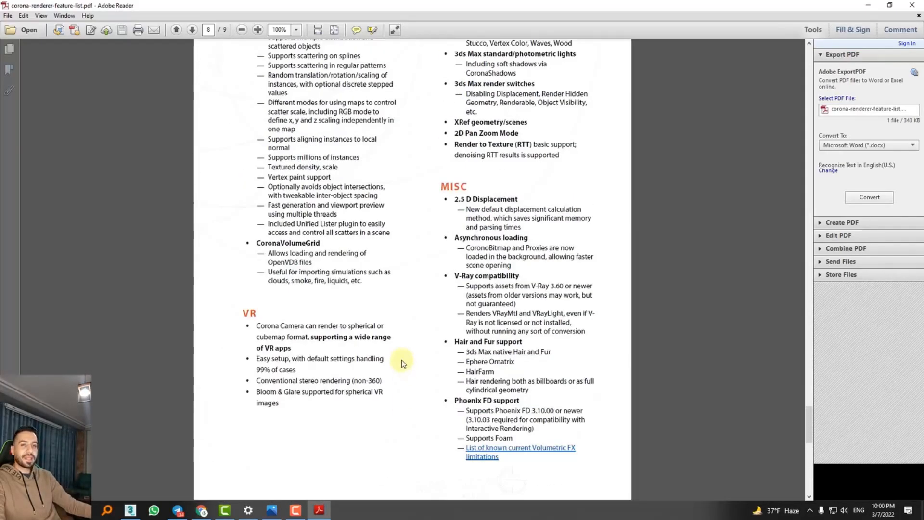
Return to the winter house scene in 3ds Max and review the Common Parameters in Render Setup
scroll(401, 359, "up", 12)
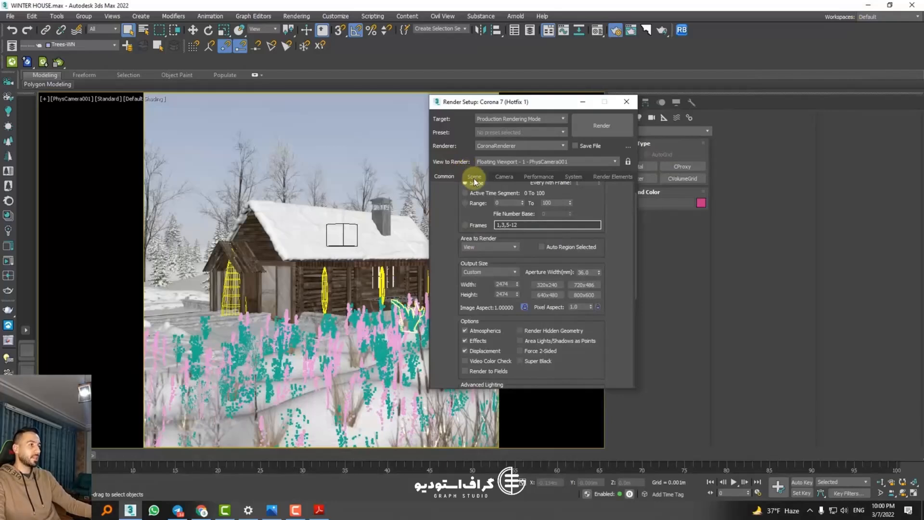
left_click_drag(447, 281, 446, 329)
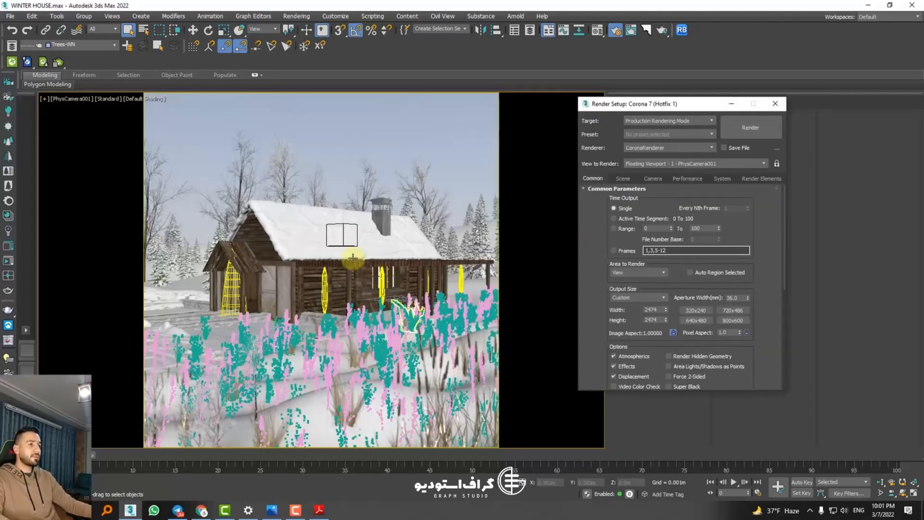
left_click(322, 137)
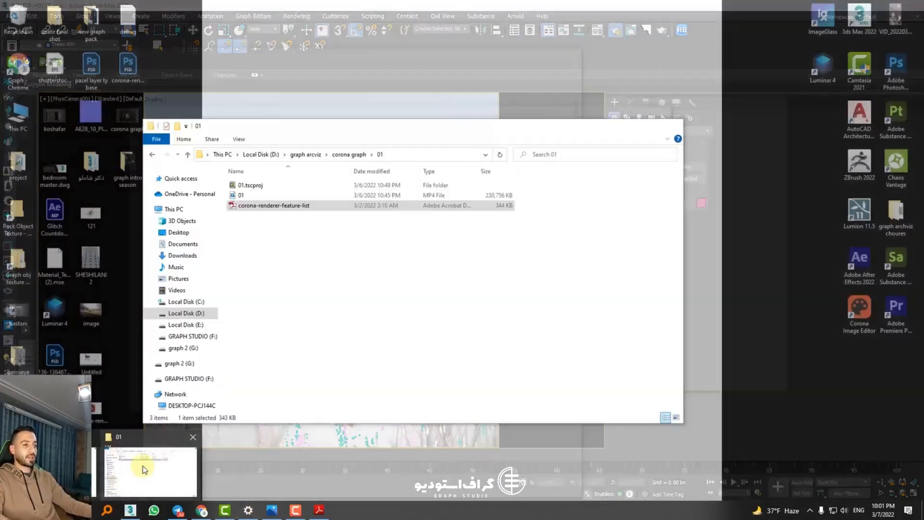
Open the "silence at the peak" image from the snow1 project's render folder in Photos and maximize its window
left_click(145, 469)
left_click(178, 232)
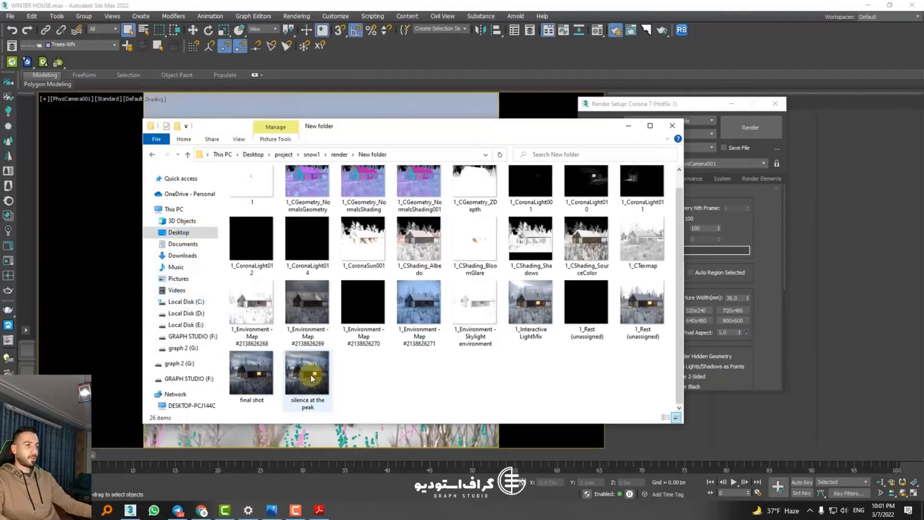
left_click(311, 379)
double_click(311, 378)
left_click_drag(226, 50, 363, 53)
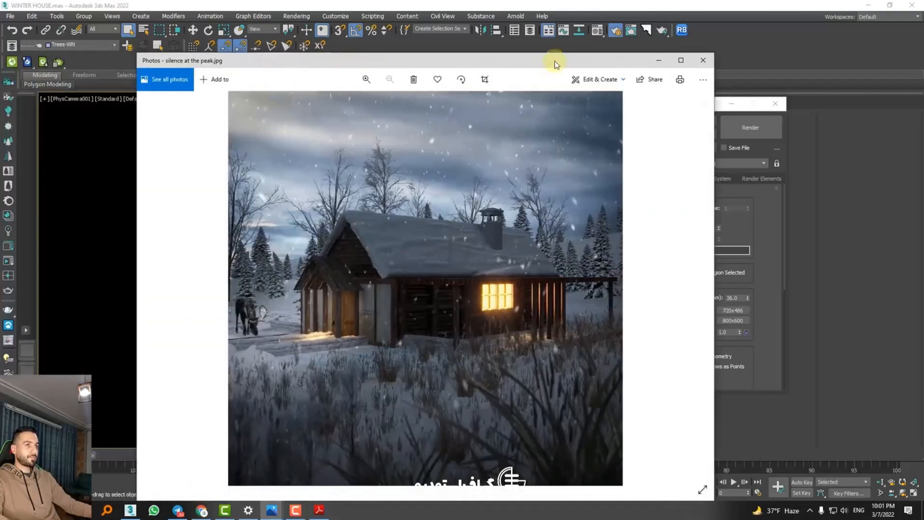
left_click(679, 60)
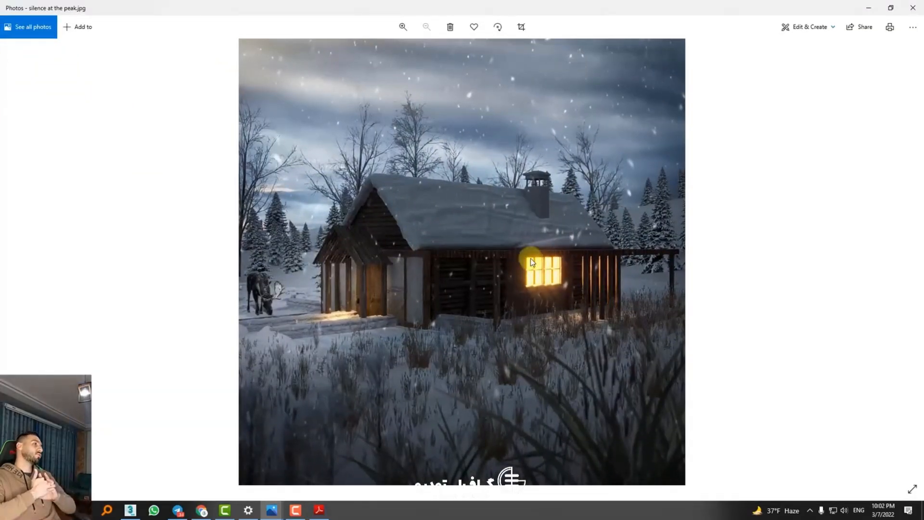
Inspect the house and lighting in the finished render up close, then close the image and return to the 3ds Max scene
scroll(393, 238, "up", 2, "ctrl")
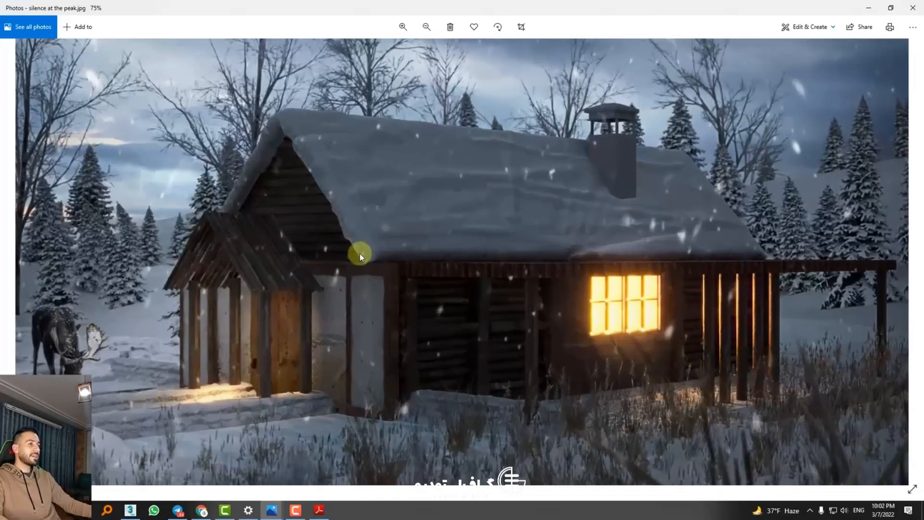
scroll(359, 253, "down", 2, "ctrl")
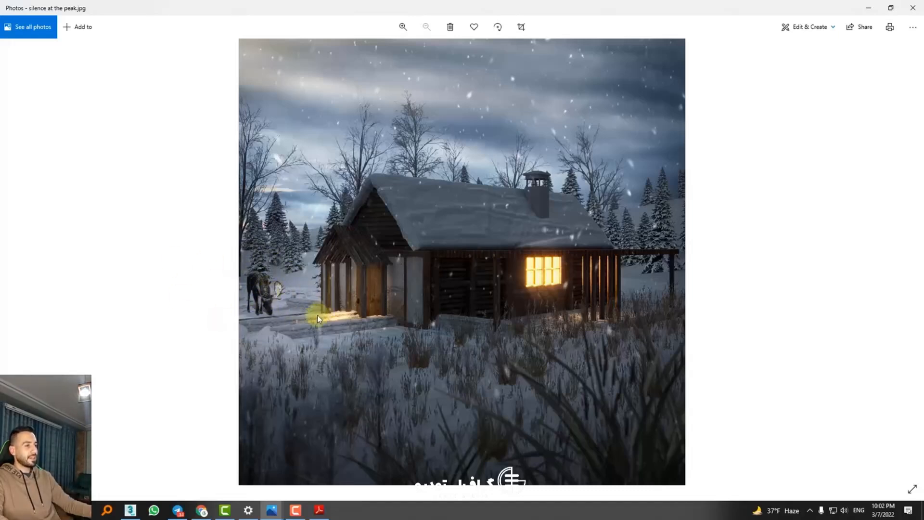
scroll(322, 290, "up", 2)
left_click_drag(306, 292, 388, 301)
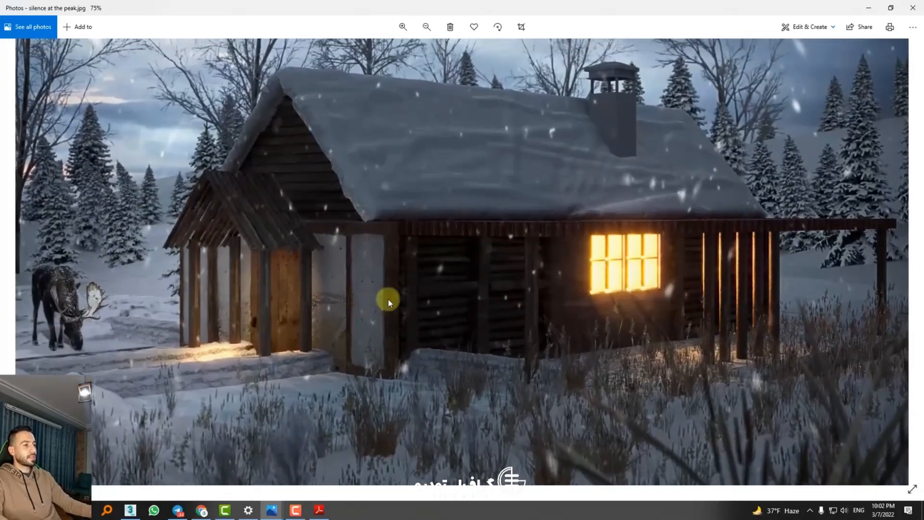
scroll(388, 301, "down", 2)
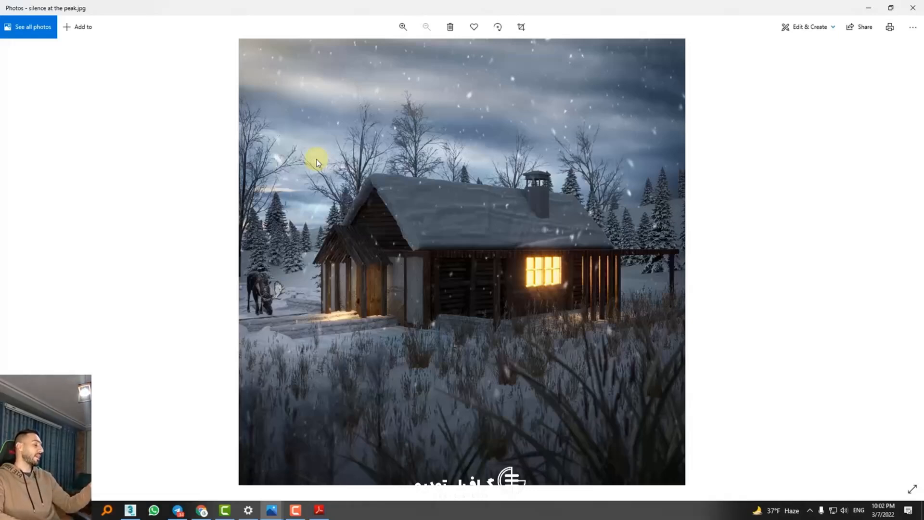
left_click(912, 7)
left_click(628, 125)
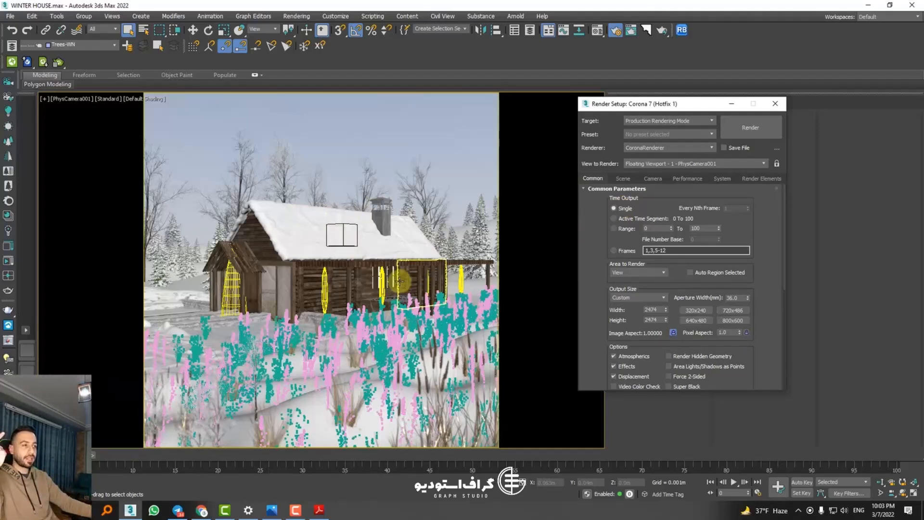
Try the Range option of Time Output and switch back to rendering a single frame
left_click(624, 218)
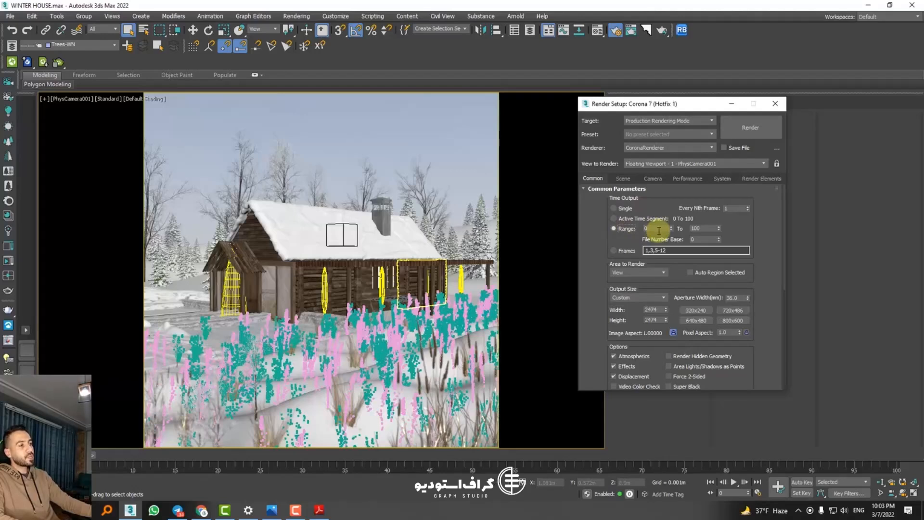
left_click(702, 229)
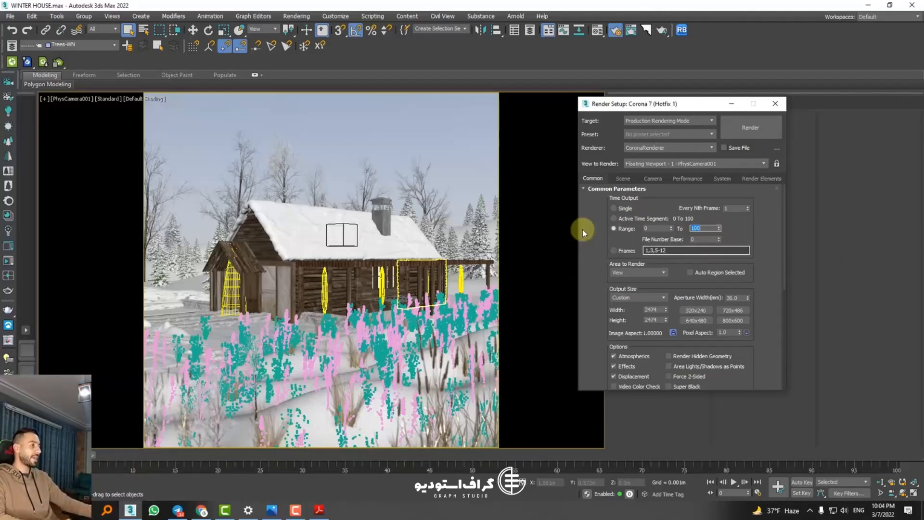
left_click(615, 208)
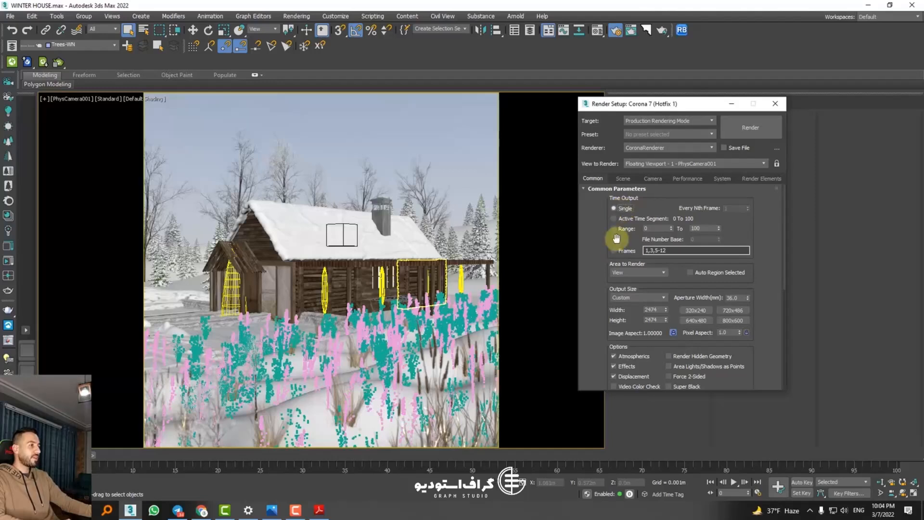
Review the Area to Render options and keep the area set to View
mouse_move(609, 255)
left_mouse_down()
mouse_move(609, 233)
mouse_move(609, 270)
left_mouse_up()
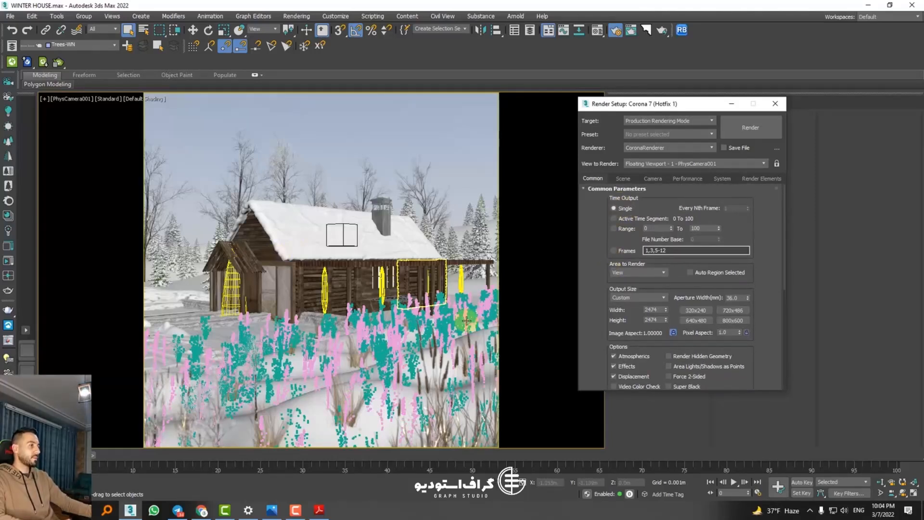
left_click_drag(605, 279, 606, 241)
left_click(633, 234)
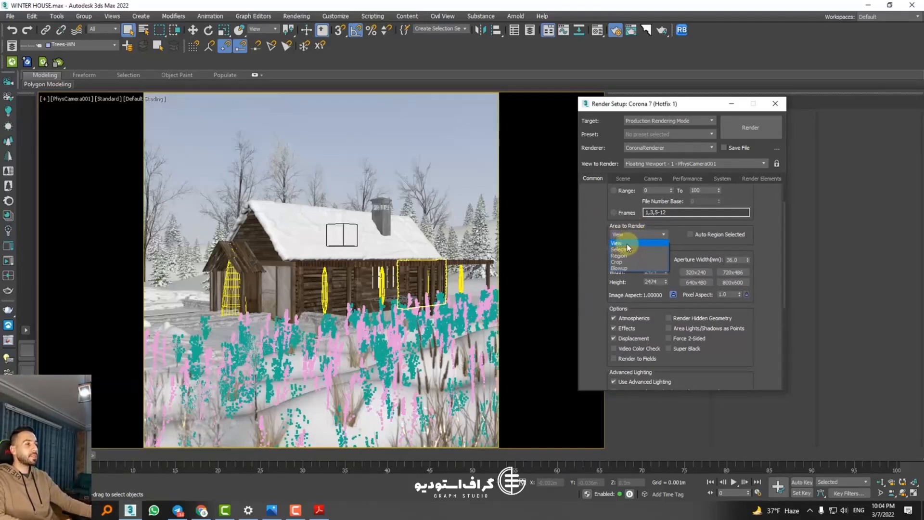
left_click(626, 242)
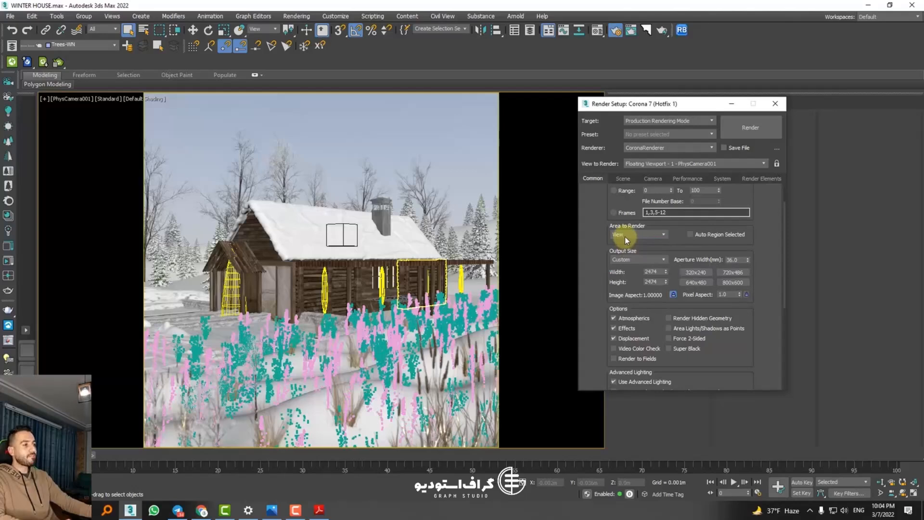
left_click(627, 236)
left_click(625, 236)
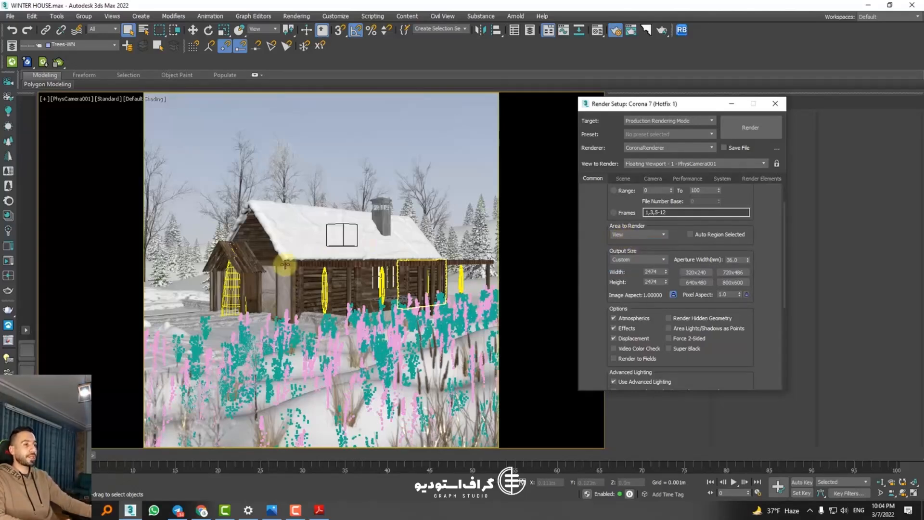
Try a render of the camera view and close its frame buffer and error message windows
left_click(759, 135)
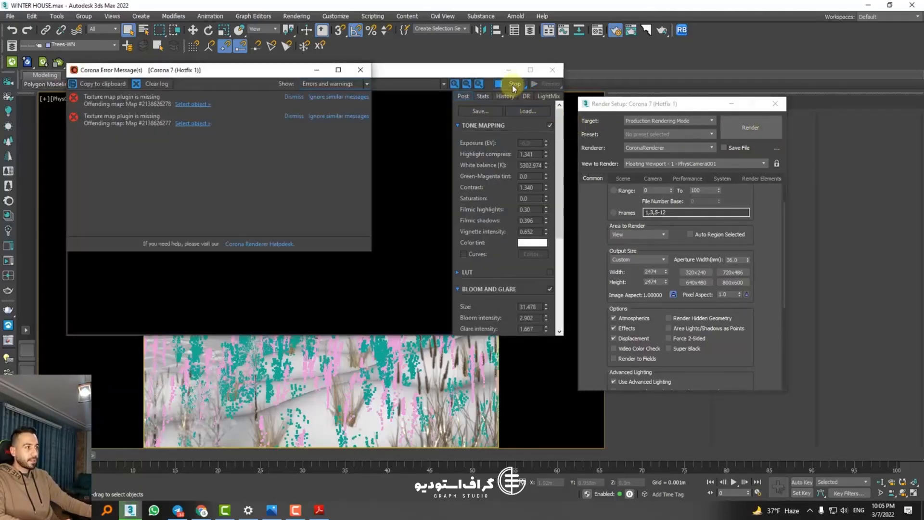
left_click(559, 71)
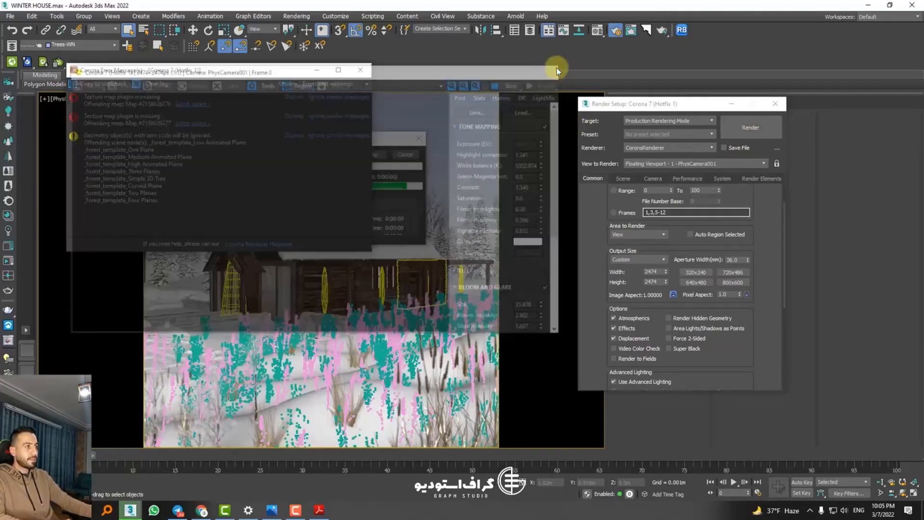
left_click(359, 73)
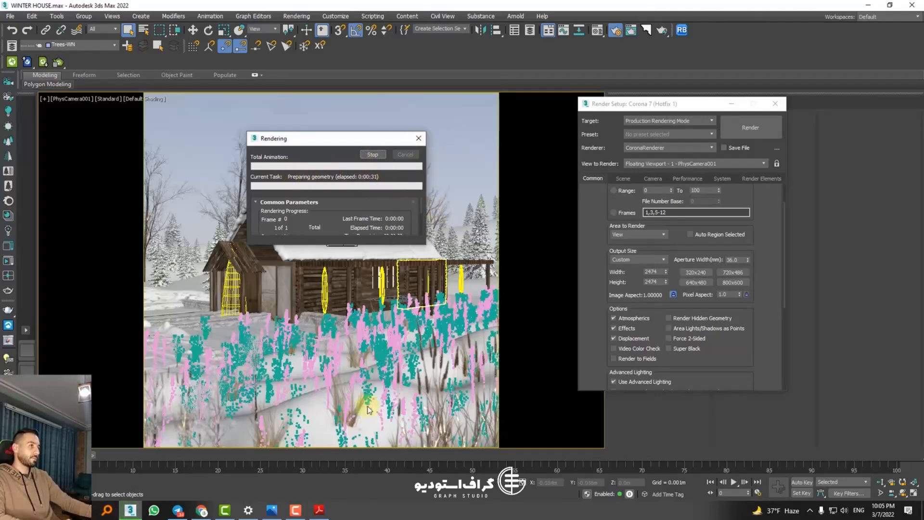
Set the output size to 800x600 and the denoising mode to NVIDIA GPU AI (fast preview)
left_click(647, 257)
left_click(647, 258)
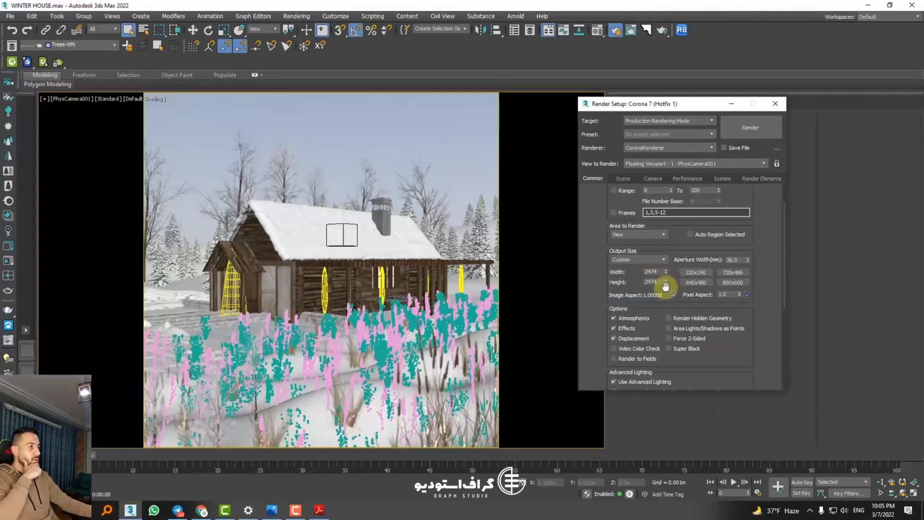
left_click(726, 281)
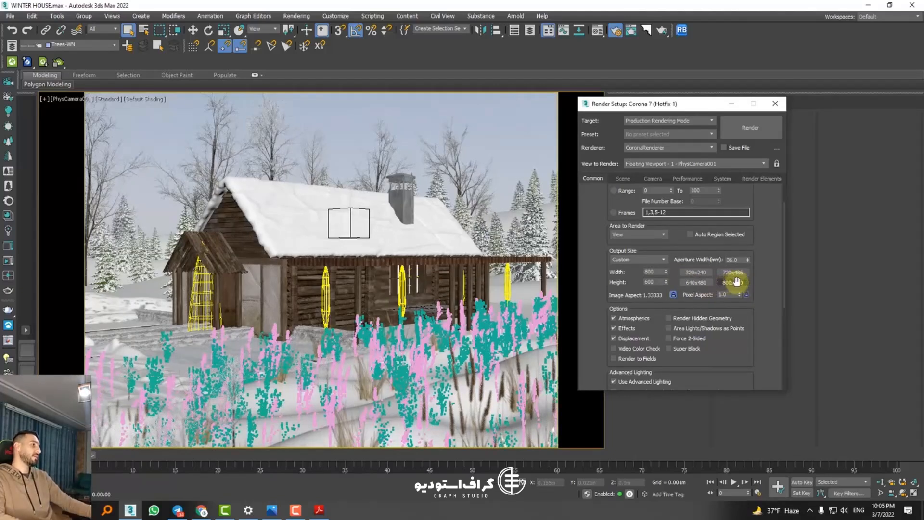
left_click(622, 179)
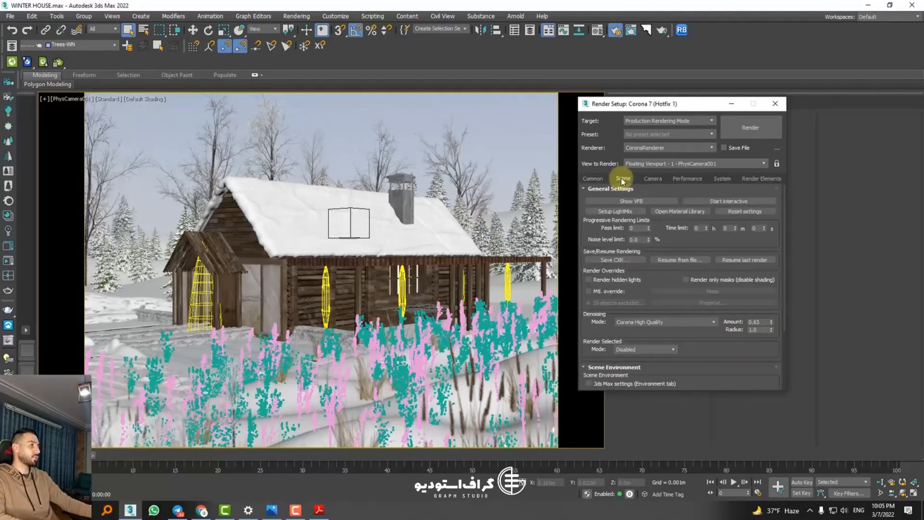
left_click(630, 321)
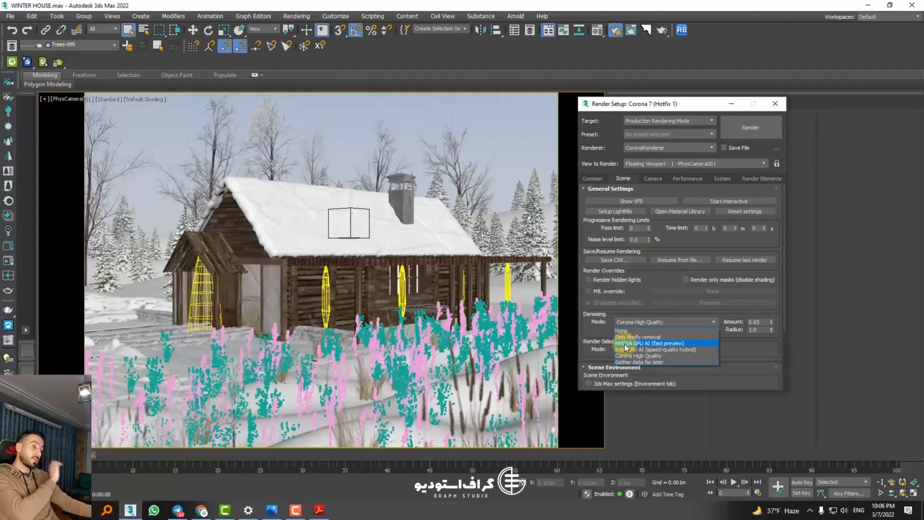
left_click(654, 343)
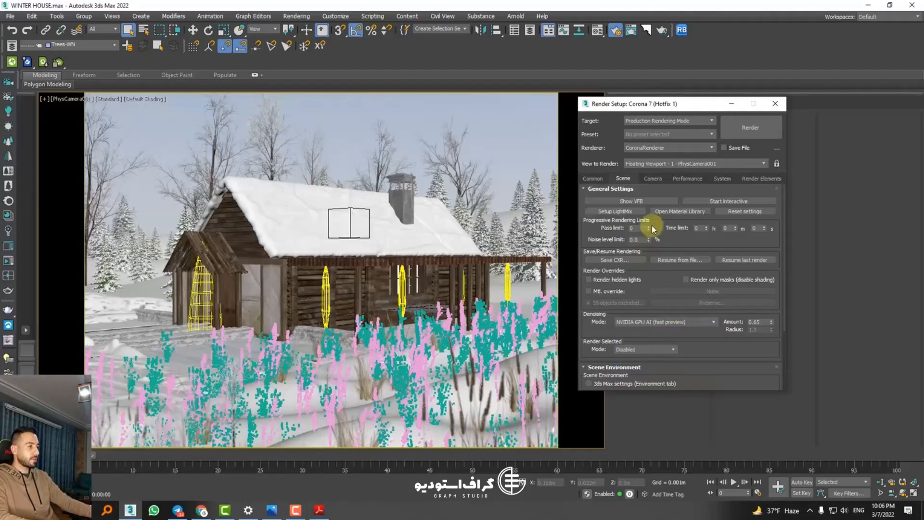
Review the image filter types, keeping Tent, and look over the renderer's performance settings
left_click(726, 179)
left_click(634, 264)
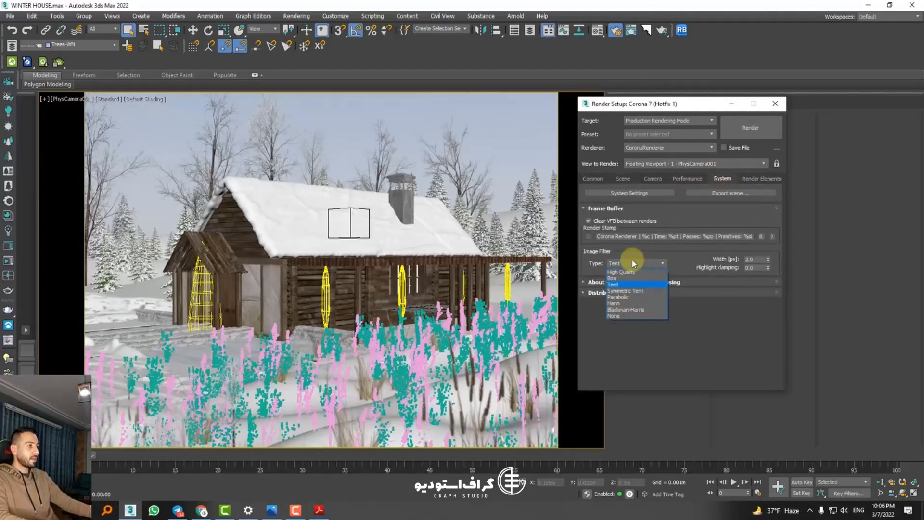
left_click(620, 284)
left_click(671, 282)
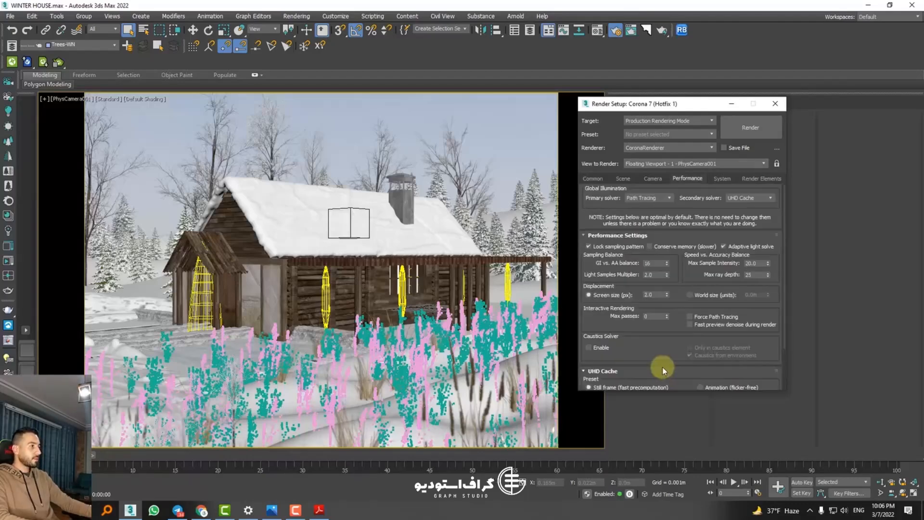
Disable Displacement in the common render options
left_click(592, 178)
scroll(597, 329, "down", 3)
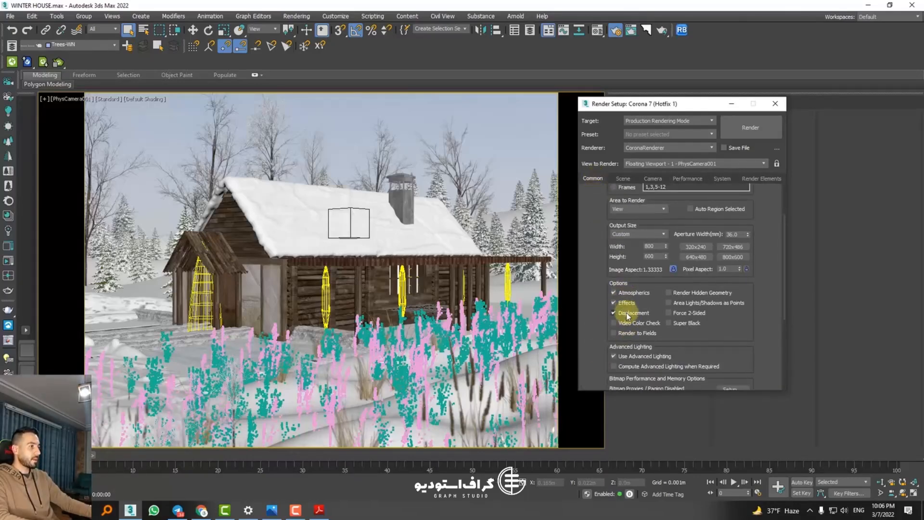
scroll(607, 260, "up", 3)
Enable the material override for the whole scene and assign it a new CoronaPhysicalMtl
left_click(623, 179)
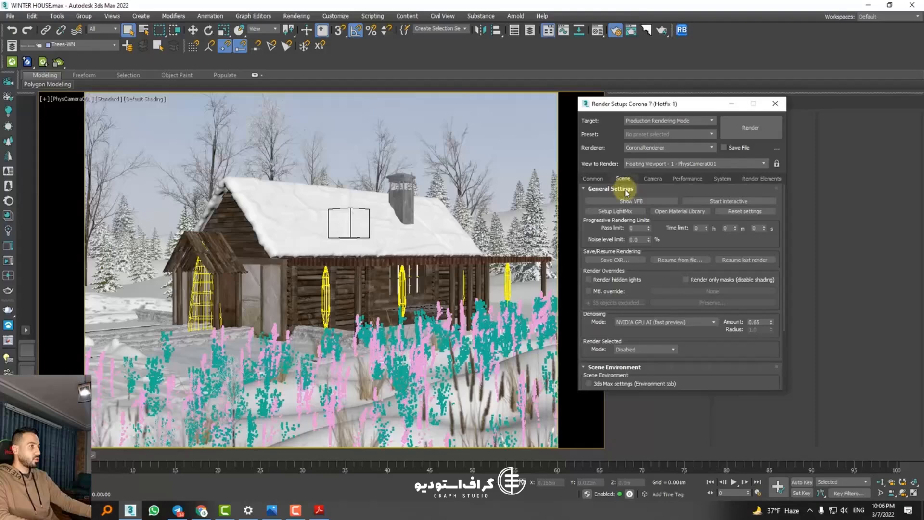
left_click(610, 290)
left_click(726, 291)
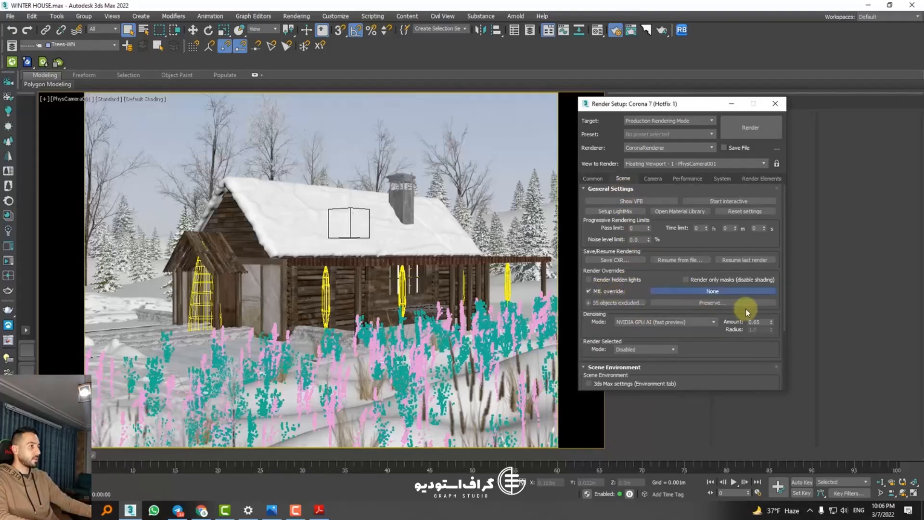
left_click(393, 239)
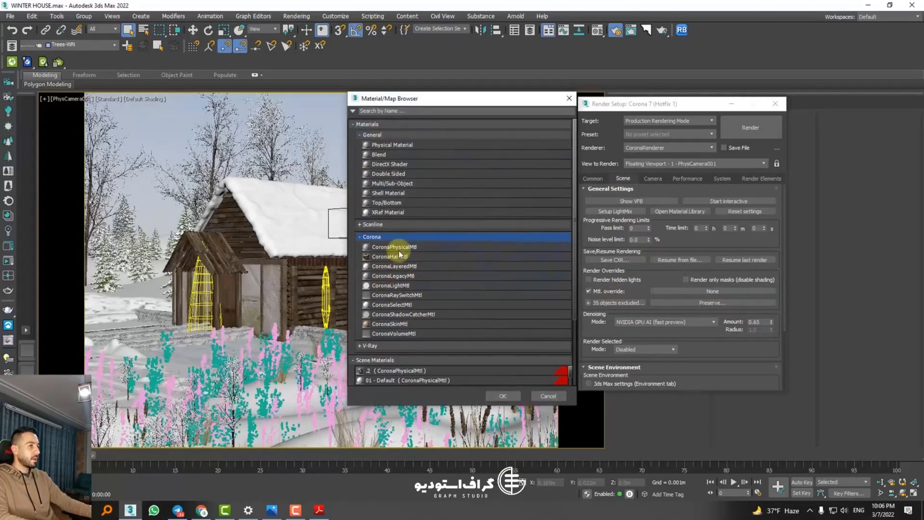
double_click(399, 248)
Try the Single map and Multiple maps (LightMix) options for the scene environment
left_click_drag(598, 320, 595, 278)
left_click(608, 347)
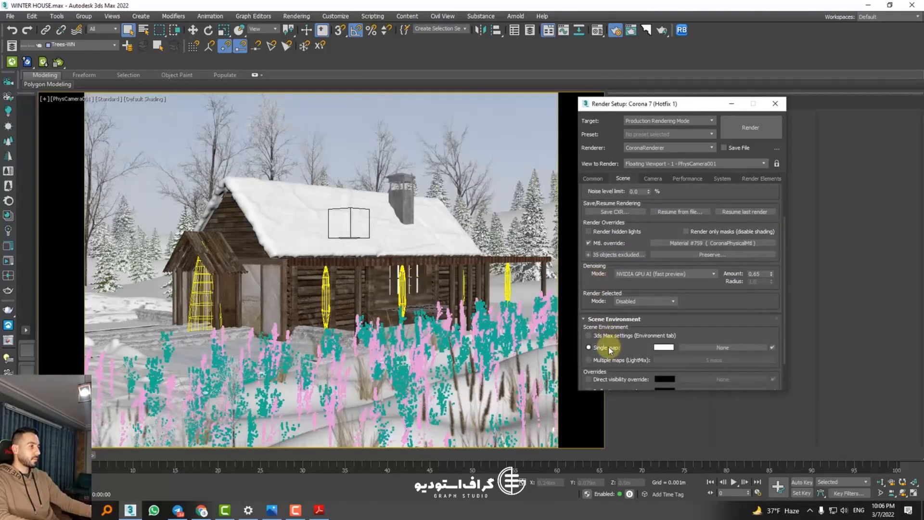
left_click(612, 361)
left_click(605, 348)
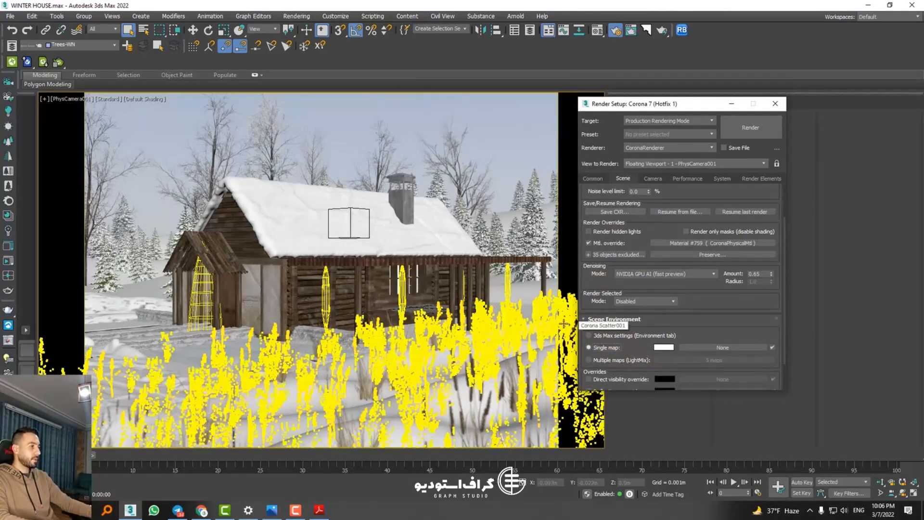
Check the environment map in Environment and Effects and set the scene environment to 3ds Max settings (Environment tab)
key("8")
left_click(263, 168)
left_click(245, 187)
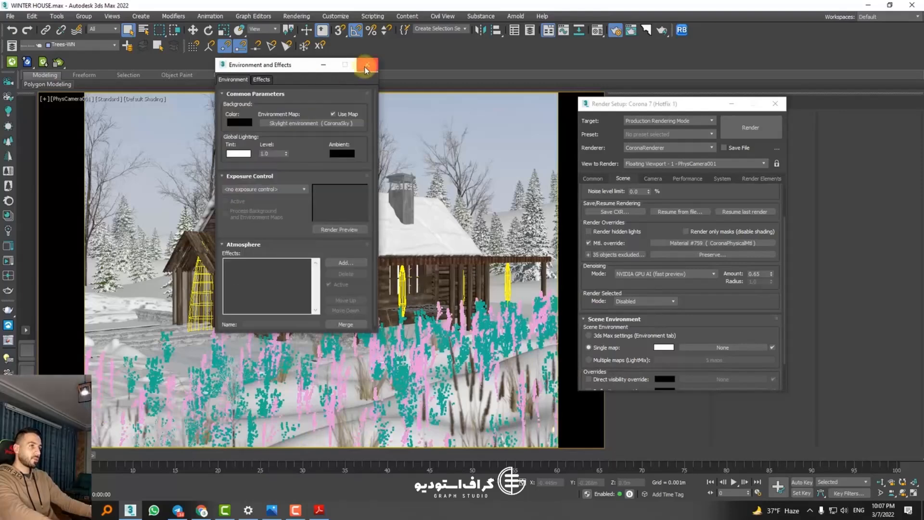
left_click(367, 64)
left_click(626, 335)
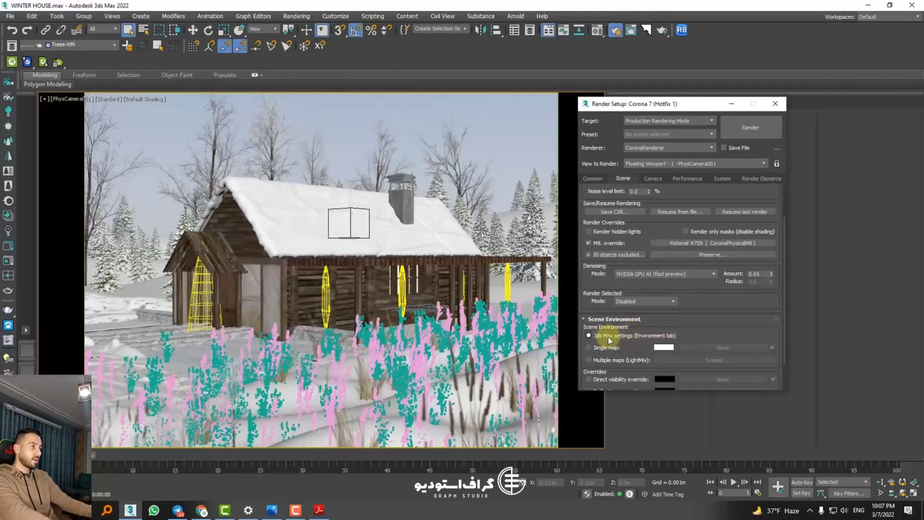
Render the camera view with the new settings and dismiss the Corona error messages
left_click(593, 179)
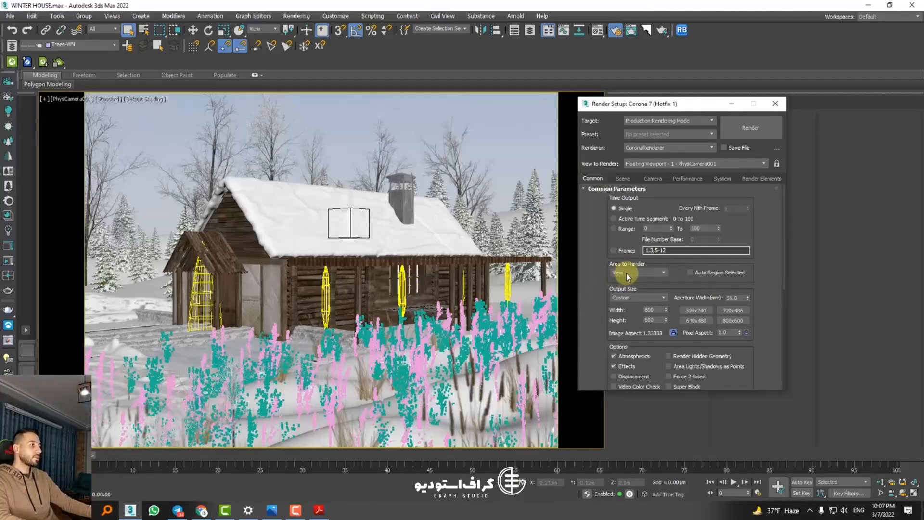
left_click(750, 129)
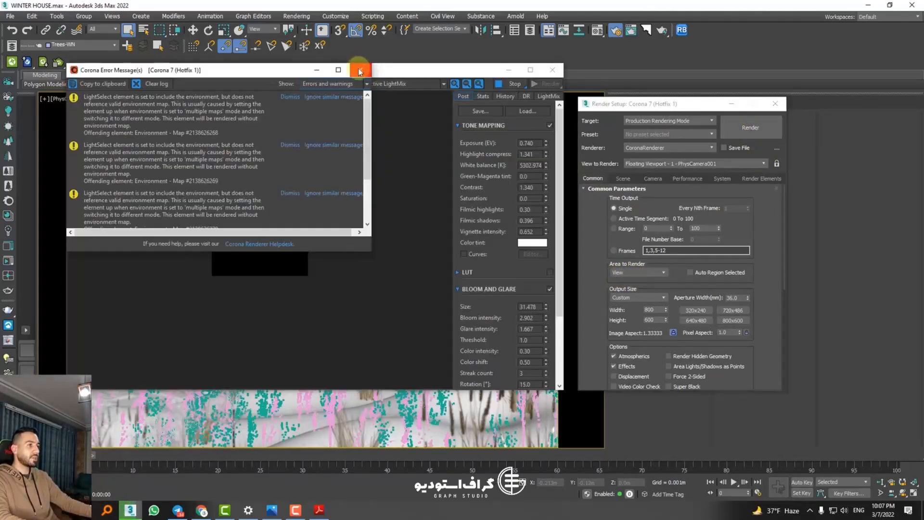
left_click(359, 68)
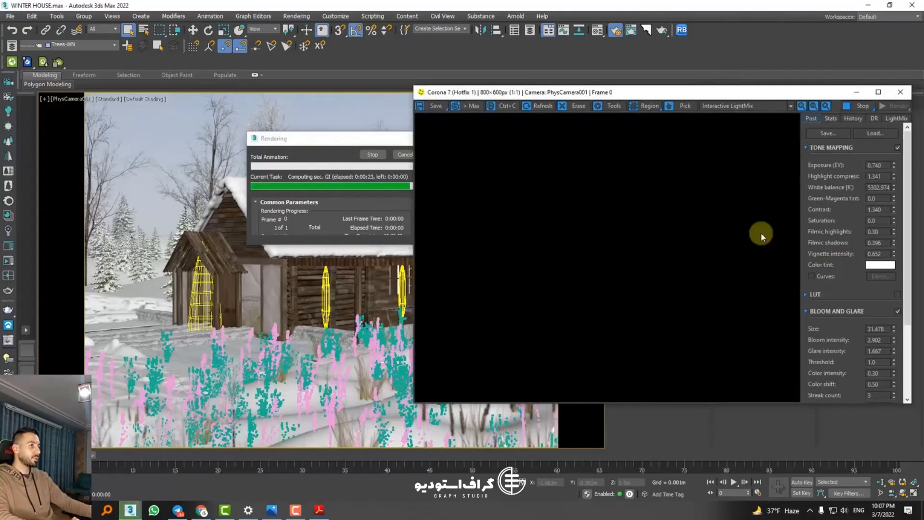
In LightMix, leave only the skylight environment enabled, turning off the second environment map, CoronaLight010, CoronaLight011 and CoronaLight014
left_click(896, 119)
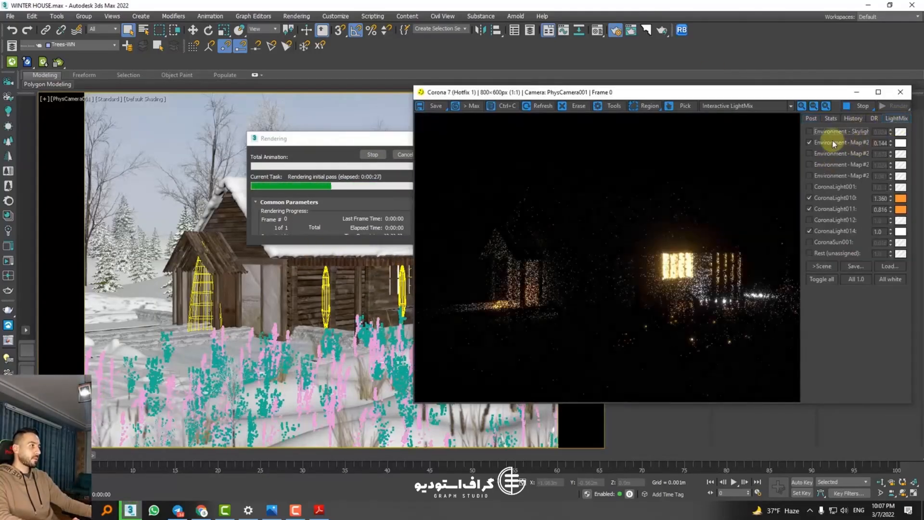
left_click(827, 142)
left_click(834, 199)
left_click(835, 210)
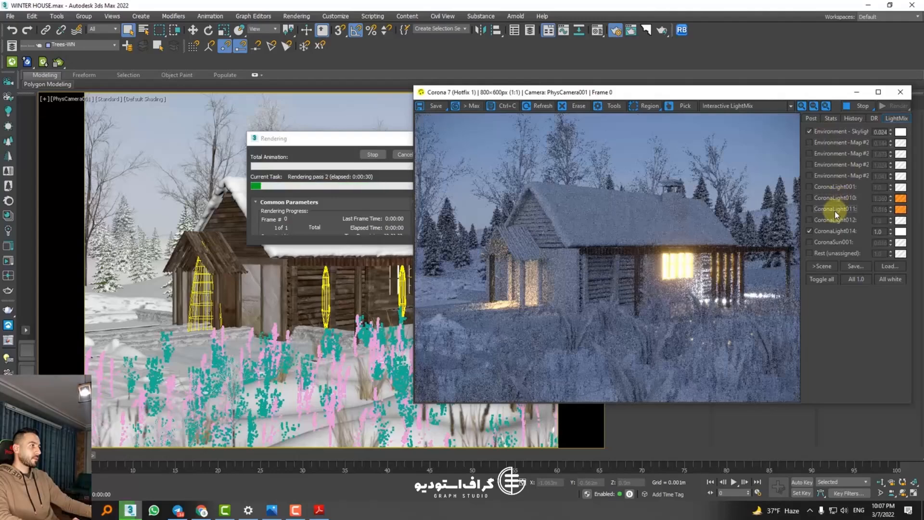
left_click(832, 233)
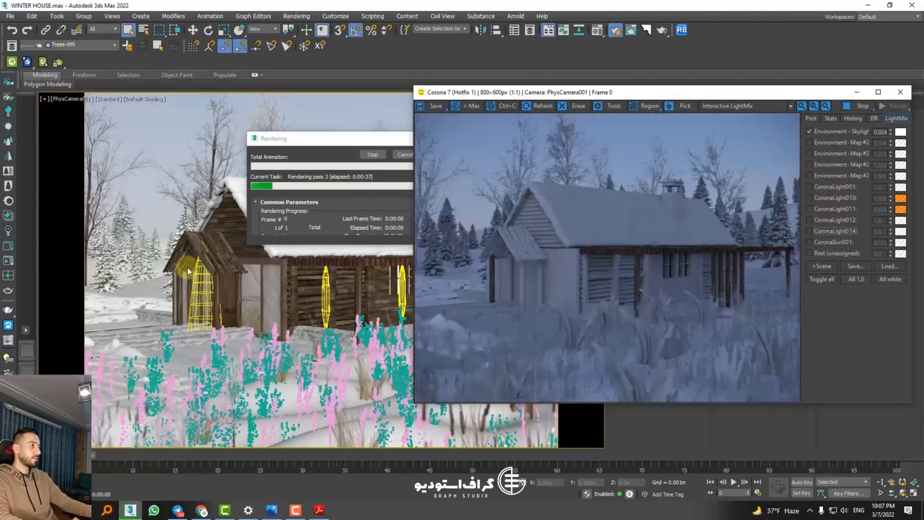
Cancel the running render and move the frame buffer window clear of the Render Setup dialog
left_click_drag(354, 139, 581, 62)
left_click(617, 276)
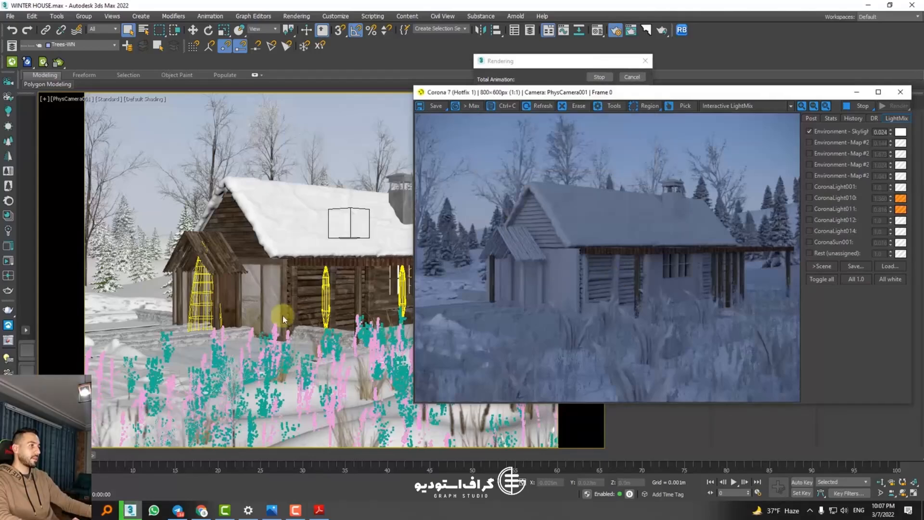
left_click(632, 77)
left_click_drag(685, 93, 305, 82)
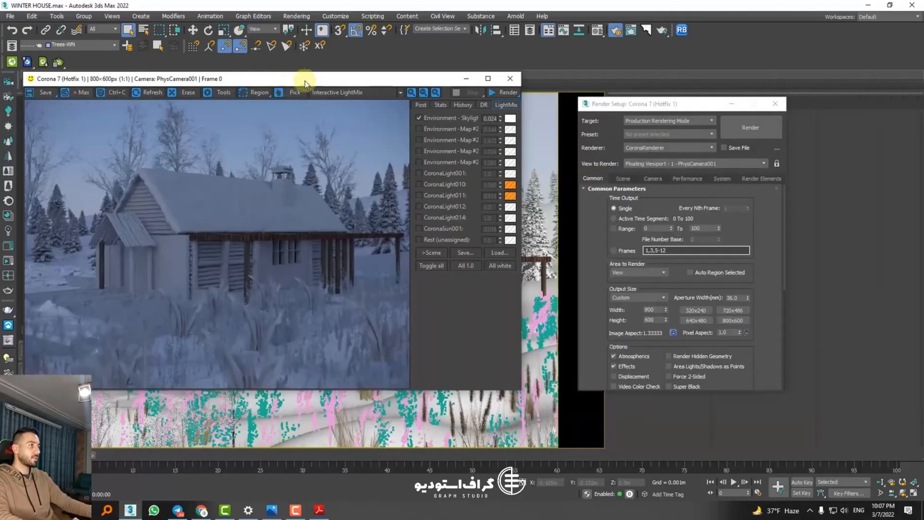
Set the Area to Render to Selected and move the frame buffer window clear of the house in the viewport
left_click(636, 272)
left_click(625, 286)
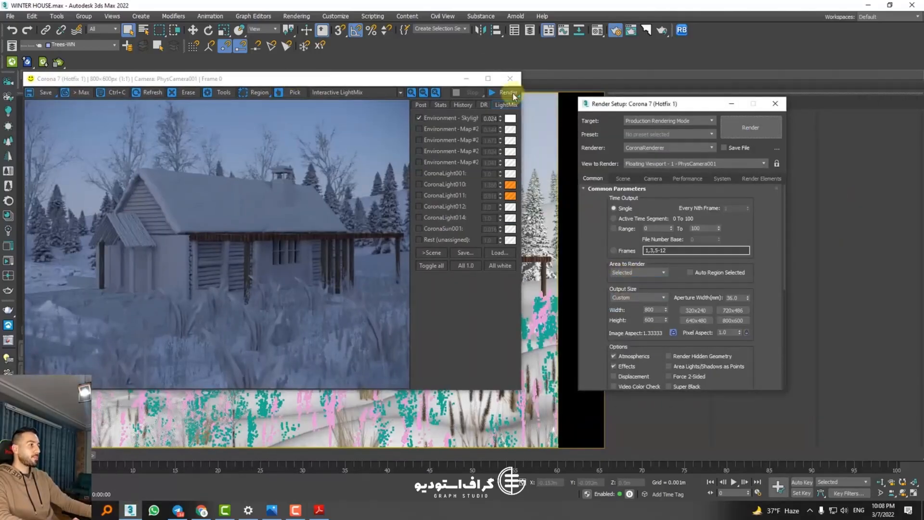
left_click(463, 79)
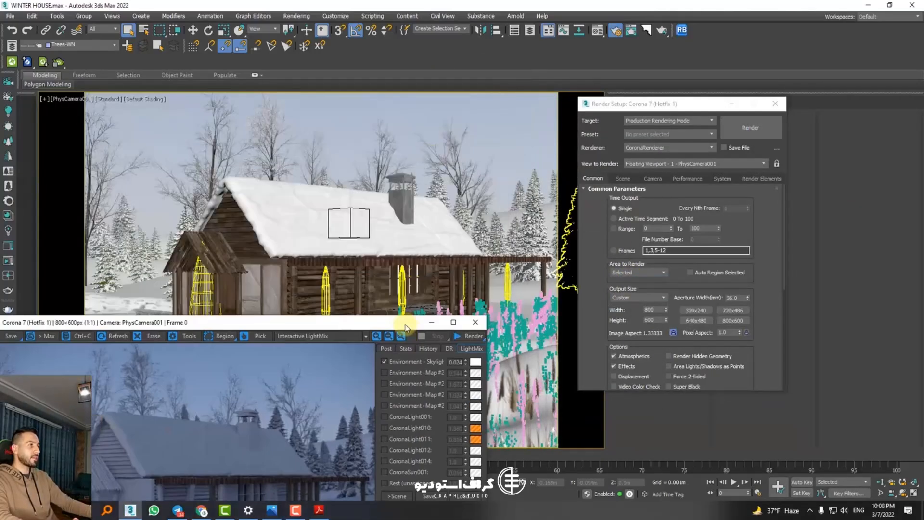
Select the chimney on the roof, render only the selected object, and stop the render
left_click(233, 233)
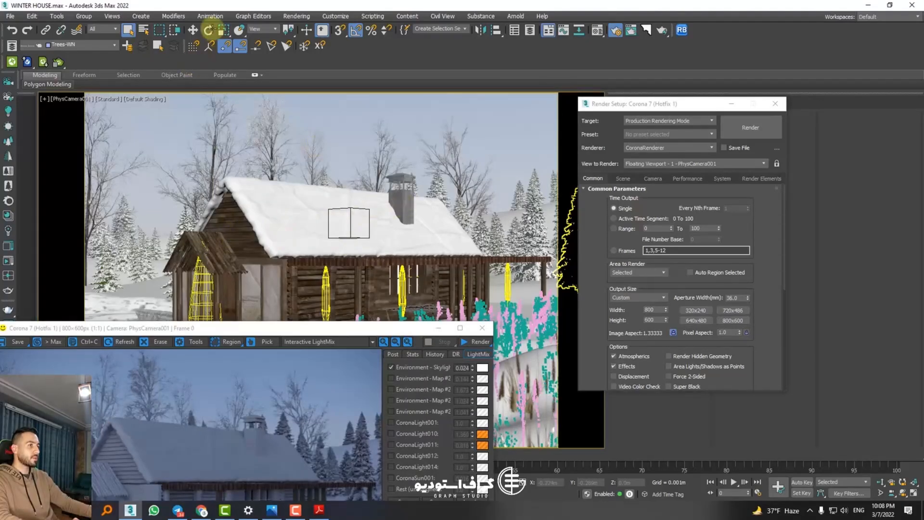
left_click(287, 214)
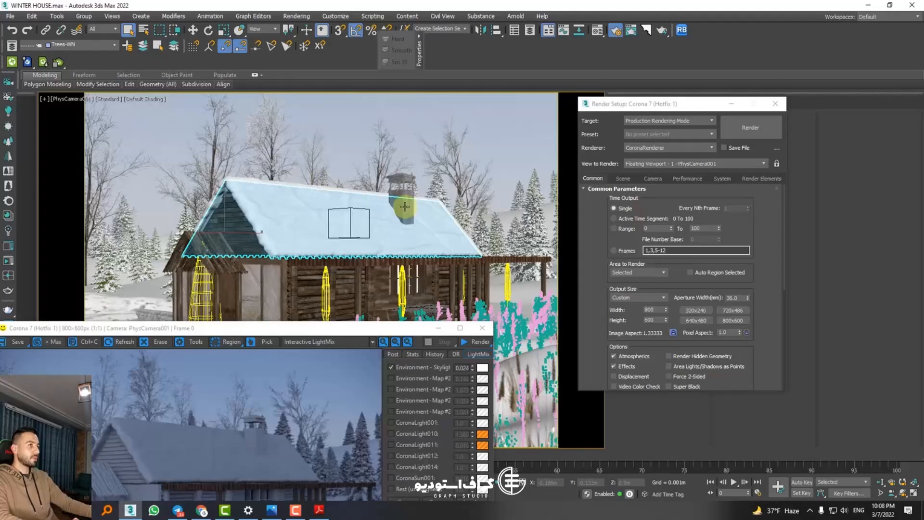
left_click(193, 30)
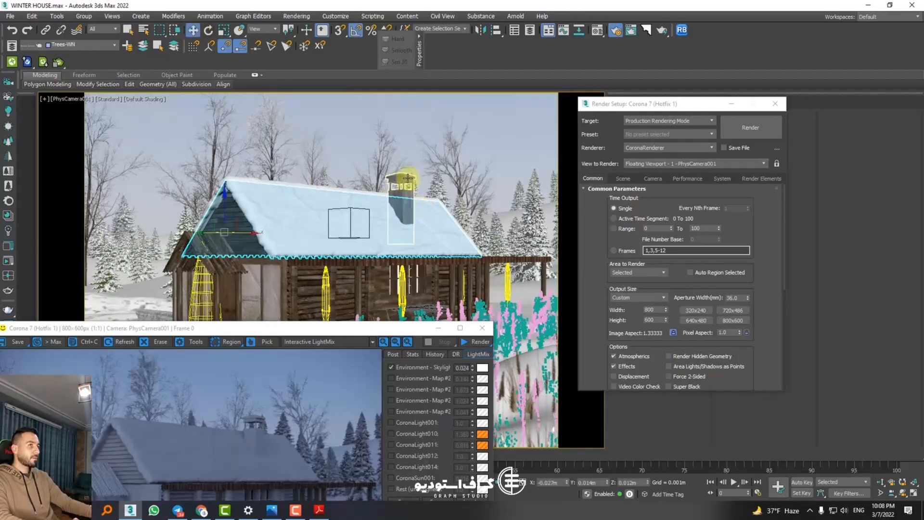
left_click(402, 202)
left_click(751, 130)
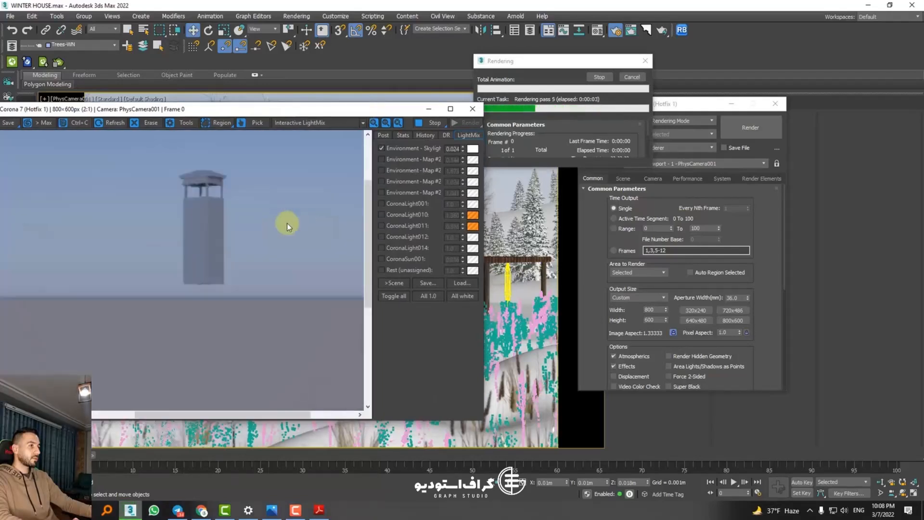
left_click(419, 123)
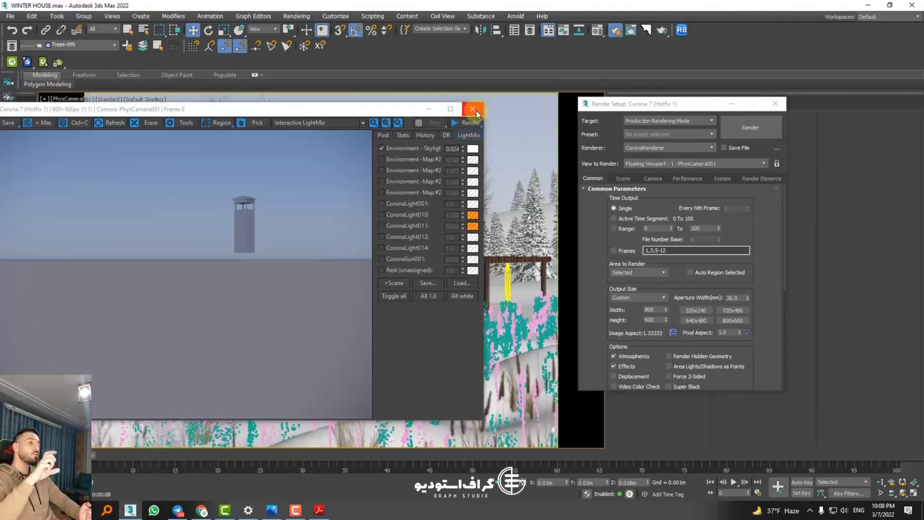
Set the Area to Render to Region, frame the roof and front wall section in the viewport, and start the render
left_click(625, 271)
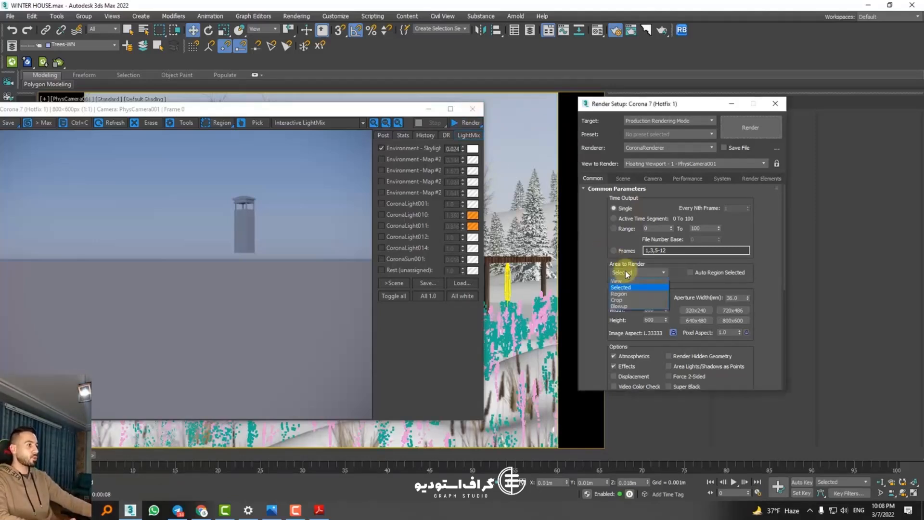
left_click(621, 294)
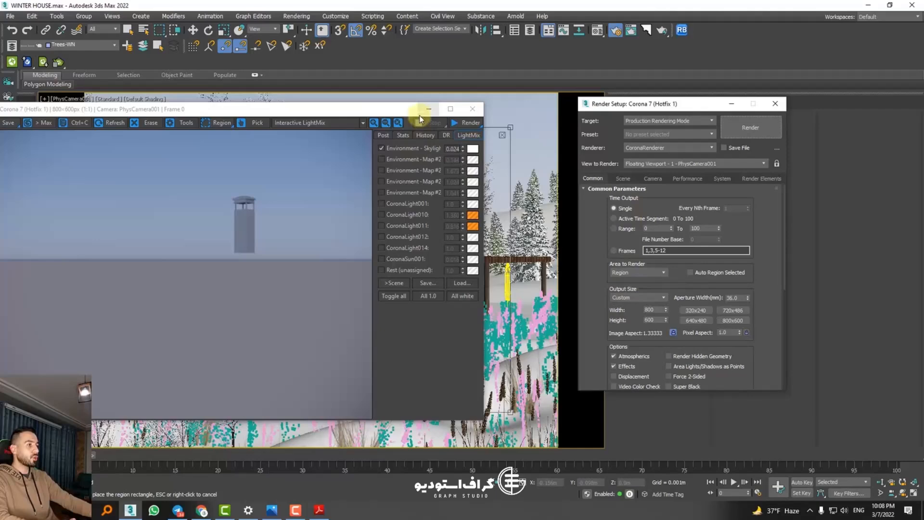
left_click(469, 109)
left_click_drag(510, 128, 277, 283)
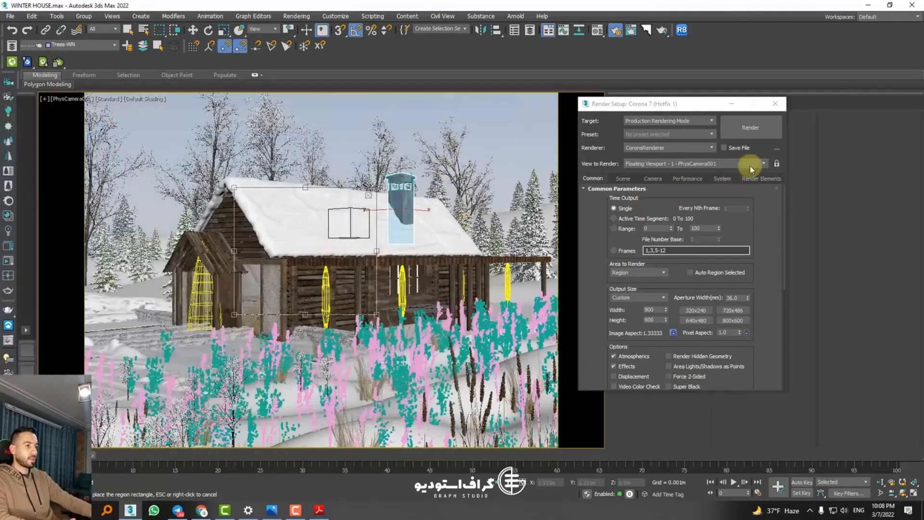
left_click(750, 127)
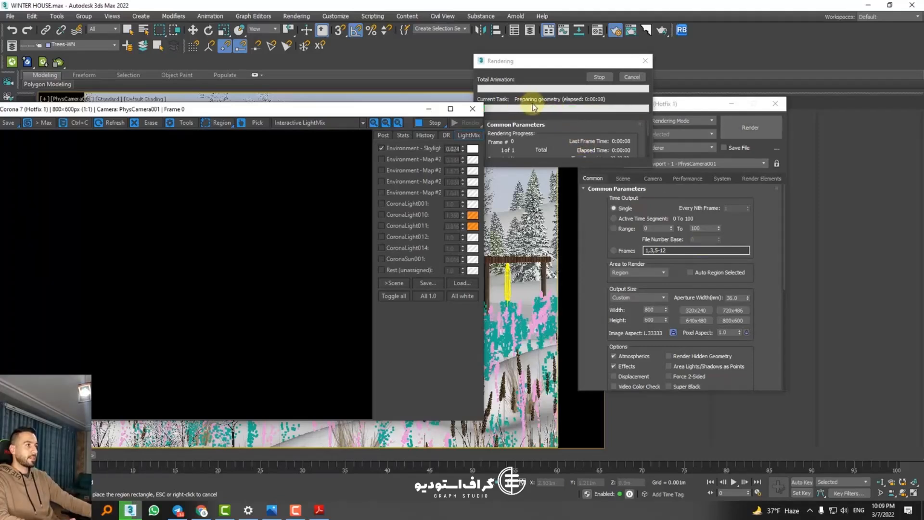
Cancel the running render, set the primary GI solver to None (biased), and render the region again
left_click(610, 80)
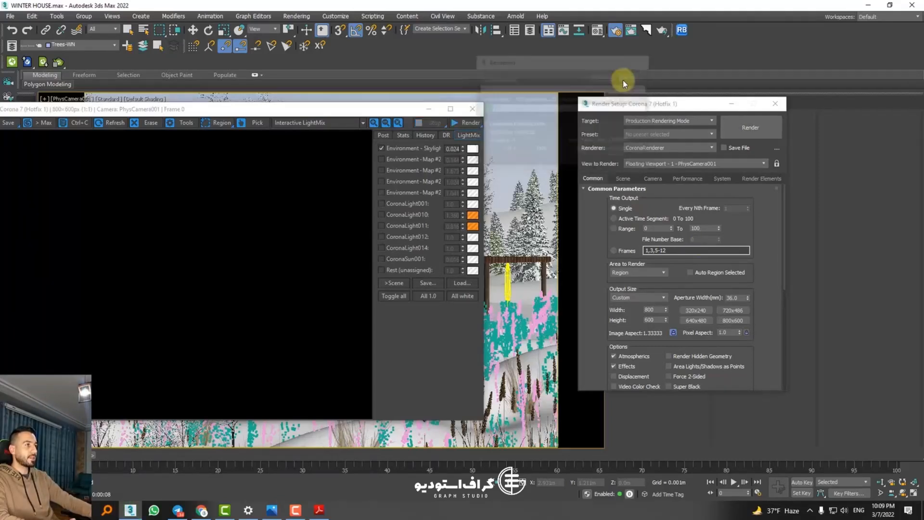
left_click(687, 178)
scroll(609, 234, "up", 3)
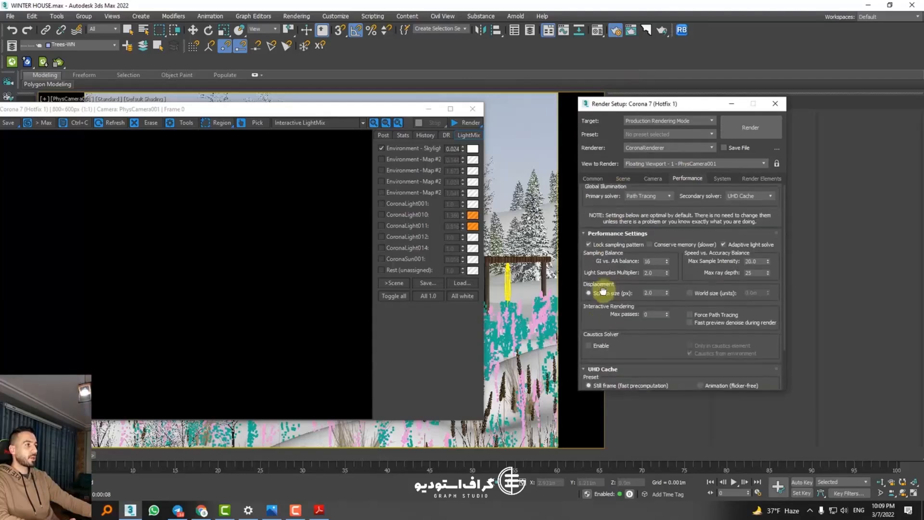
left_click(729, 139)
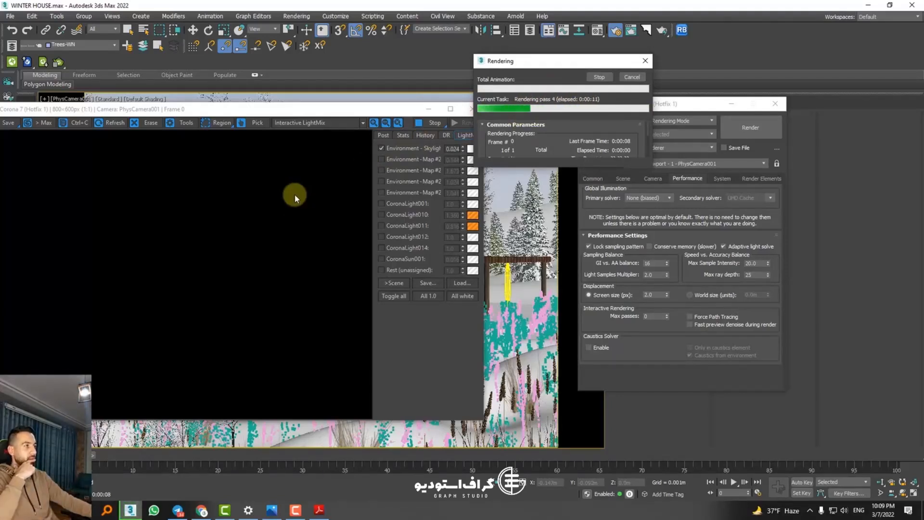
scroll(194, 258, "up", 1)
scroll(194, 260, "down", 1)
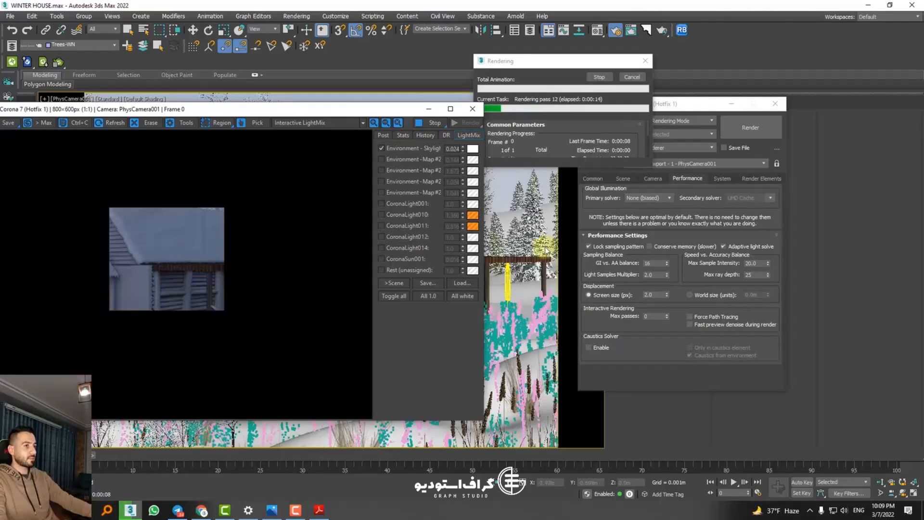
Cancel the region render and place the frame buffer window clear of the Render Setup dialog
left_click_drag(397, 110, 852, 125)
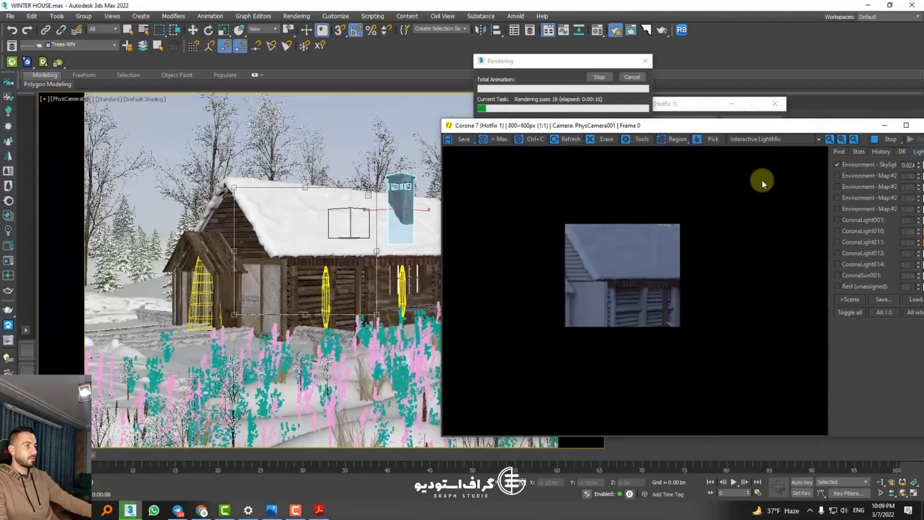
left_click(634, 77)
left_click_drag(651, 129, 226, 95)
Set the Area to Render to Crop, render the cropped part of the house, and cancel the render
left_click(617, 179)
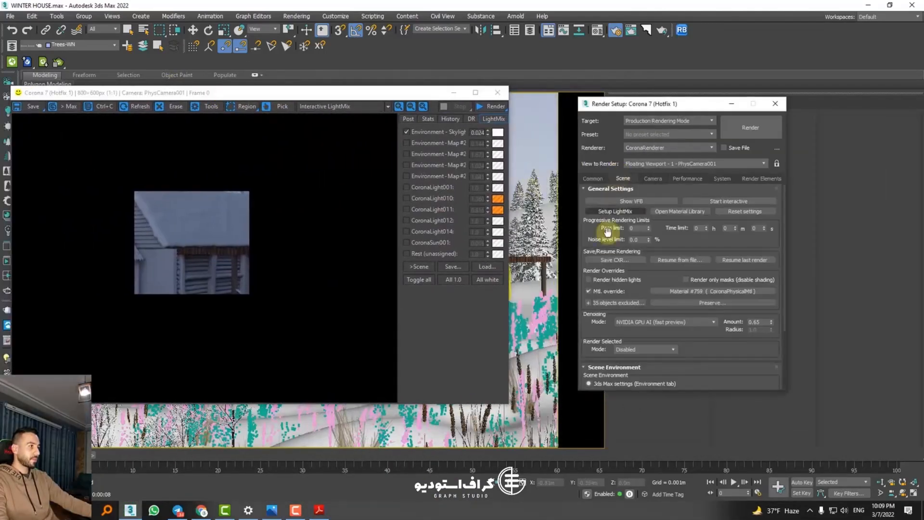
left_click(593, 179)
left_click(638, 273)
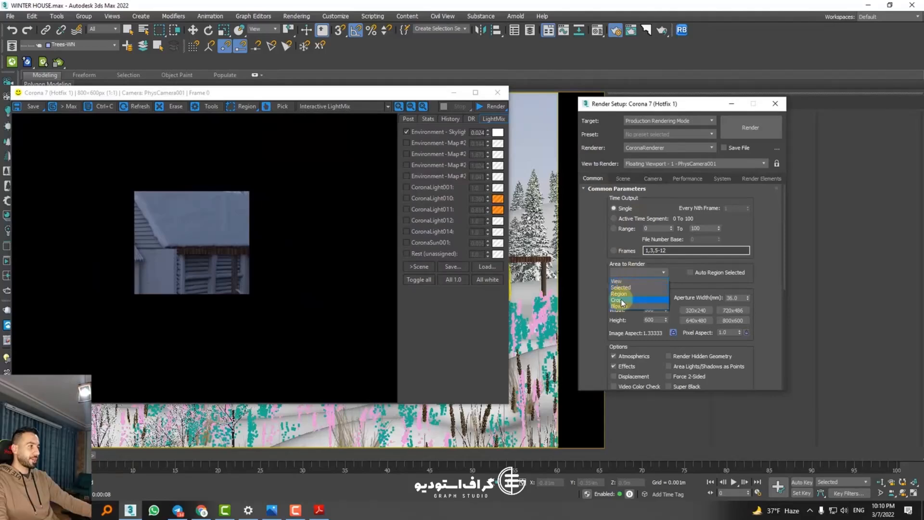
left_click(625, 300)
left_click_drag(438, 97, 479, 273)
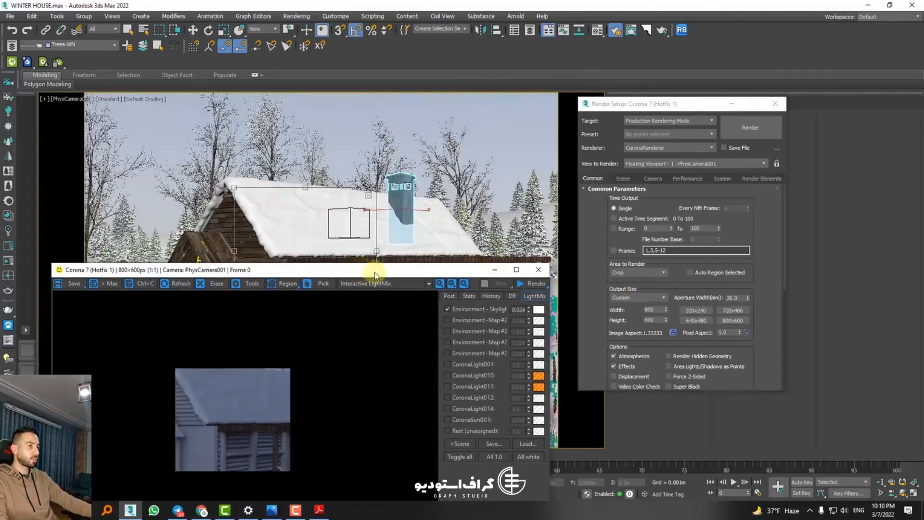
left_click(534, 284)
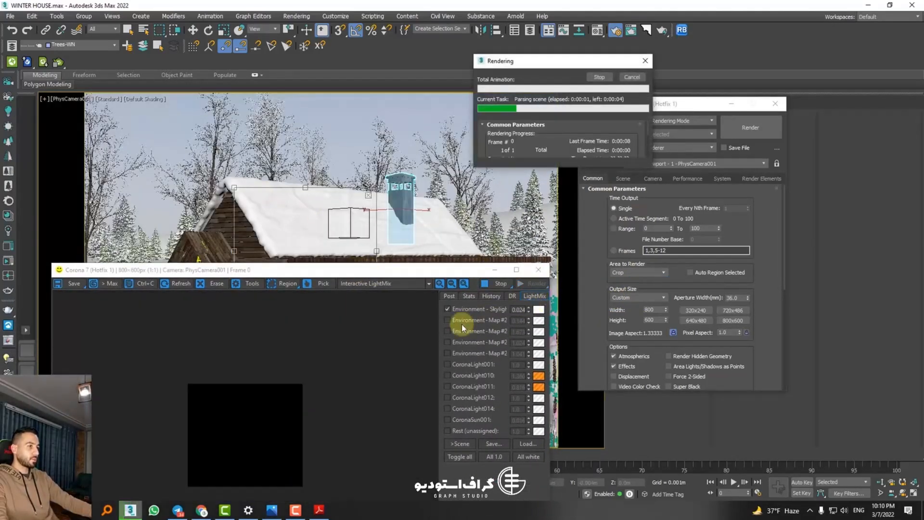
left_click(631, 77)
Set the Area to Render to Blowup and fit its frame around the porch roof and gable end of the house
left_click(626, 272)
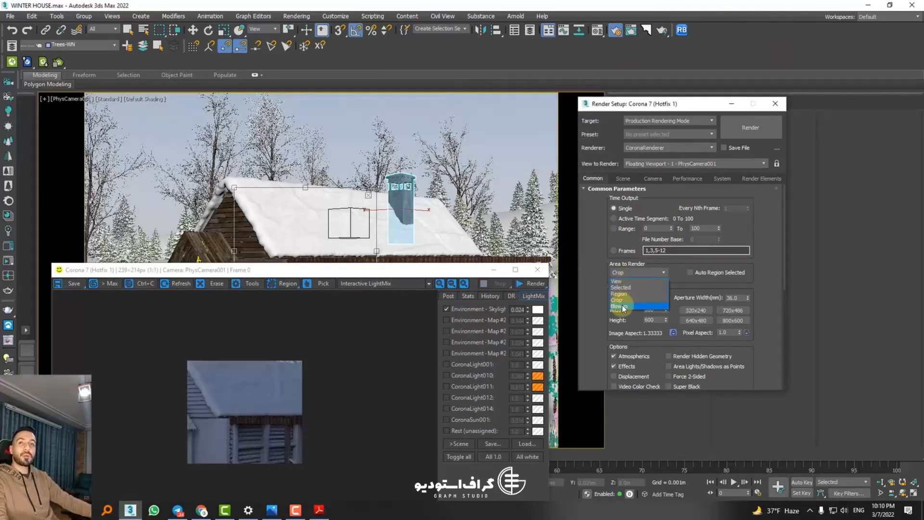
left_click(622, 306)
left_click_drag(510, 127, 305, 282)
left_click_drag(203, 364, 234, 236)
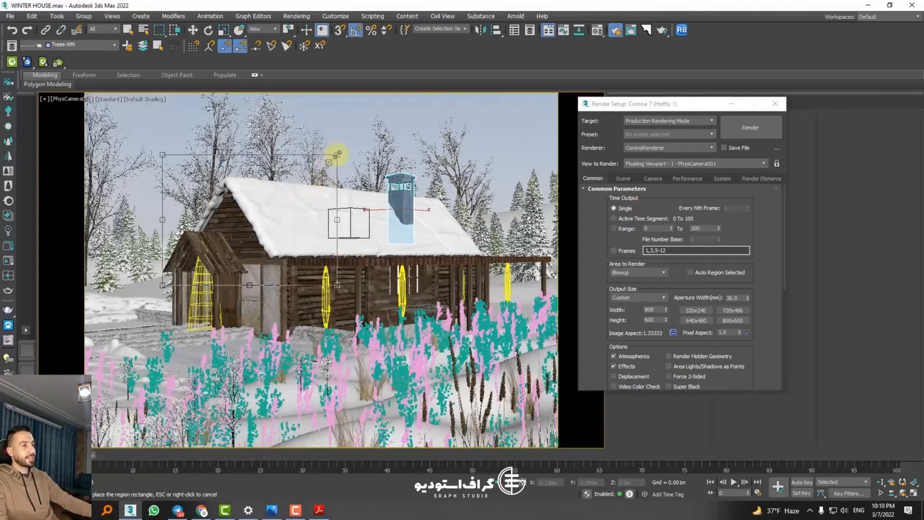
left_click_drag(336, 155, 291, 180)
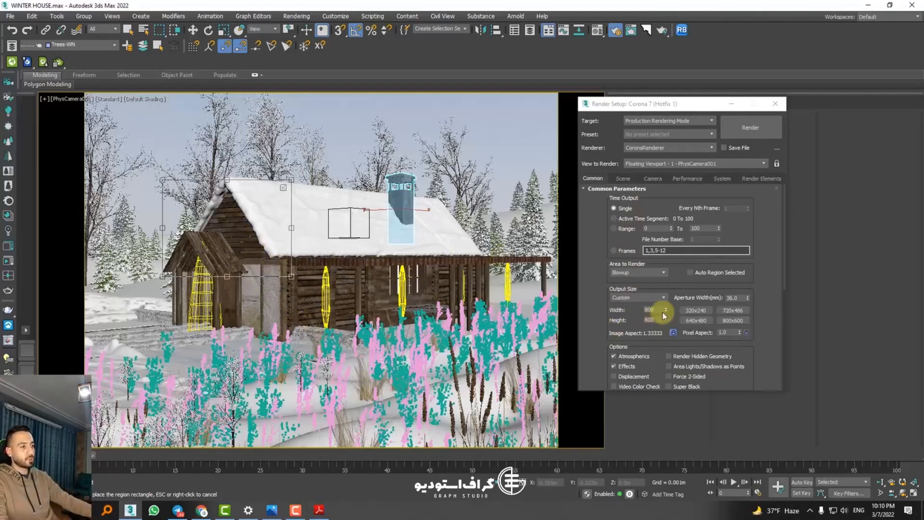
Increase the output size to 1602 × 1202 and render the blowup of the gable, checking it in the frame buffer
left_click_drag(666, 310, 617, 444)
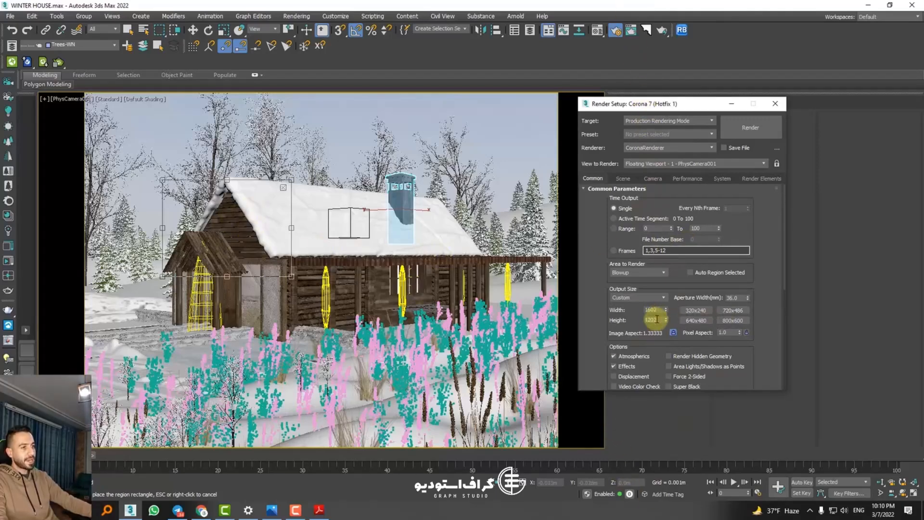
left_click(744, 128)
left_click_drag(416, 263, 430, 176)
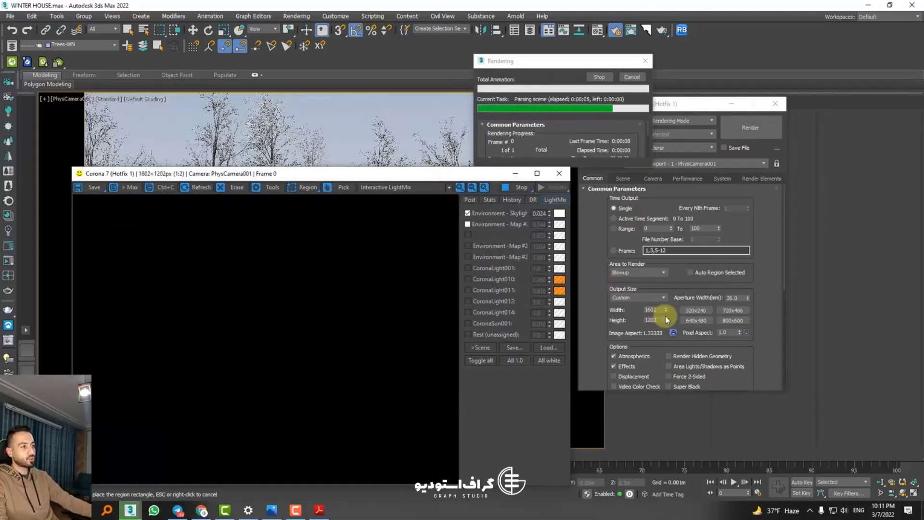
left_click_drag(226, 176, 232, 118)
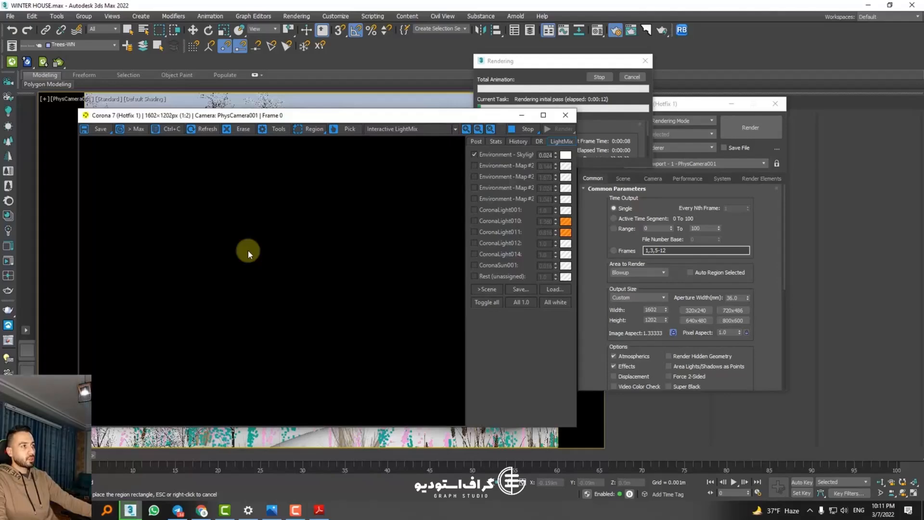
scroll(248, 251, "down", 1)
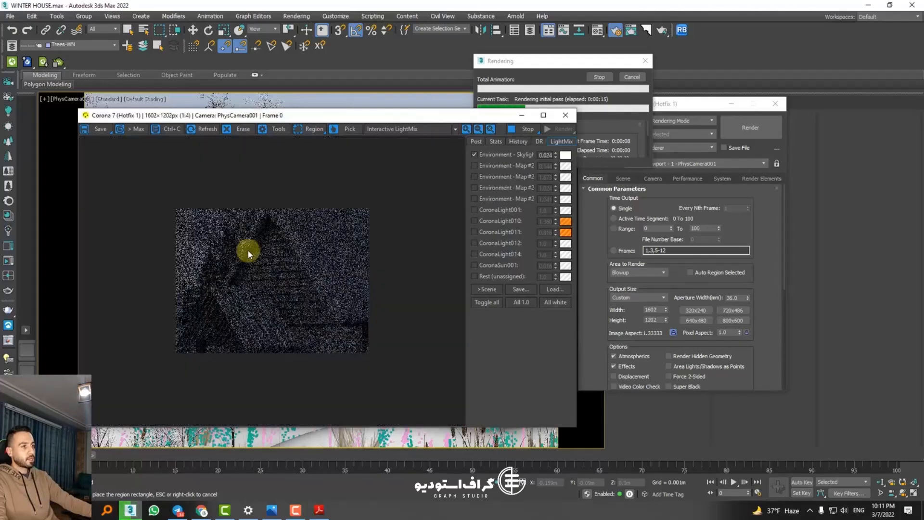
scroll(248, 250, "up", 1)
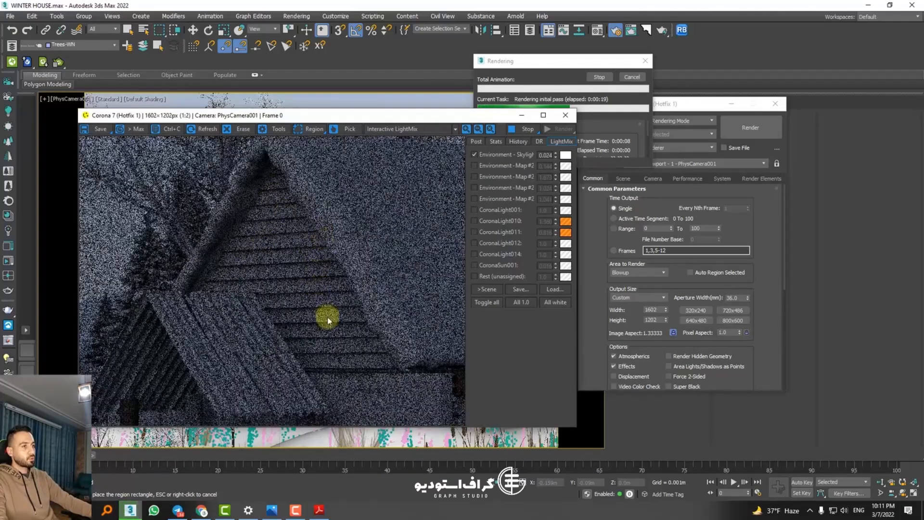
Limit the running render to a region over the gable siding in the frame buffer and turn the region off again
left_click(307, 130)
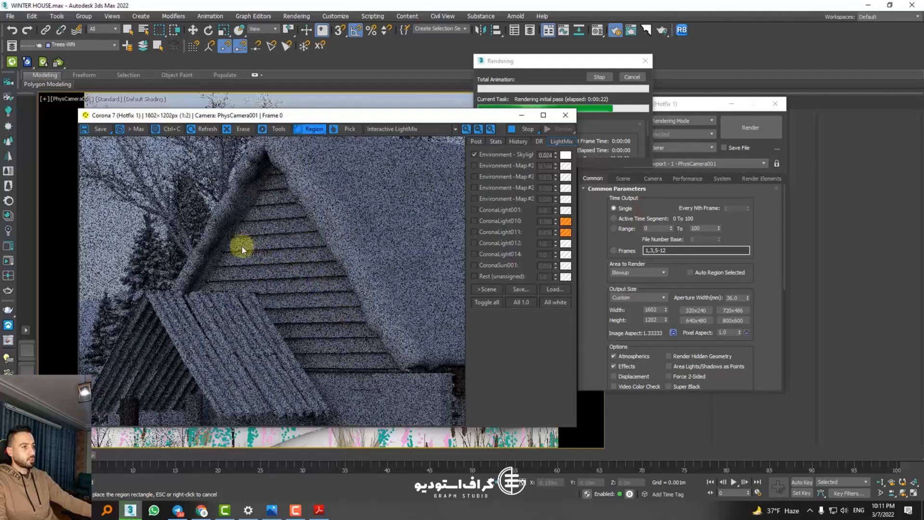
left_click_drag(241, 247, 351, 330)
left_click(315, 129)
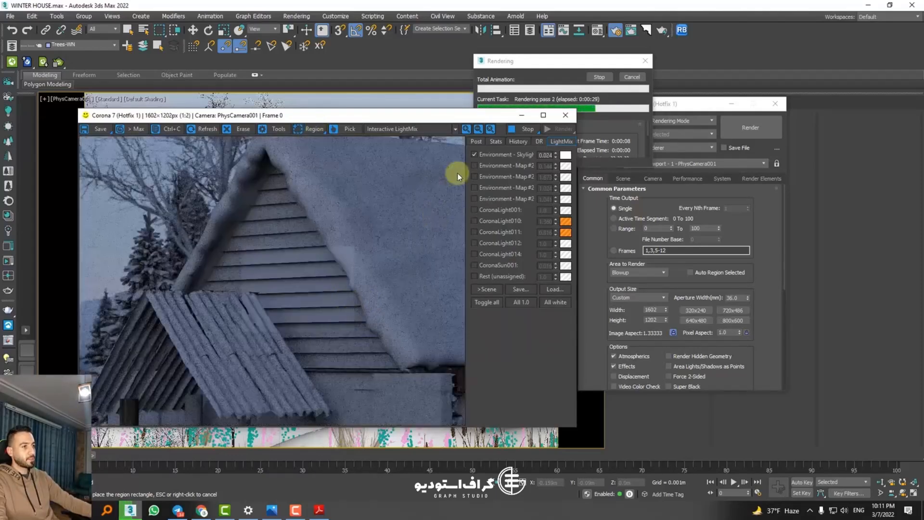
Inspect the gable render up close, stop it, and set the Area to Render to View
scroll(331, 234, "up", 2)
scroll(331, 234, "down", 2)
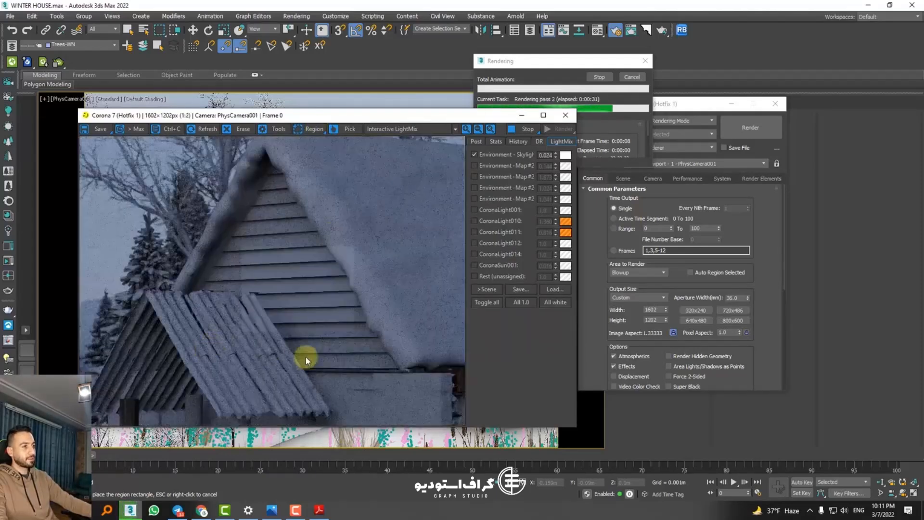
left_click(529, 131)
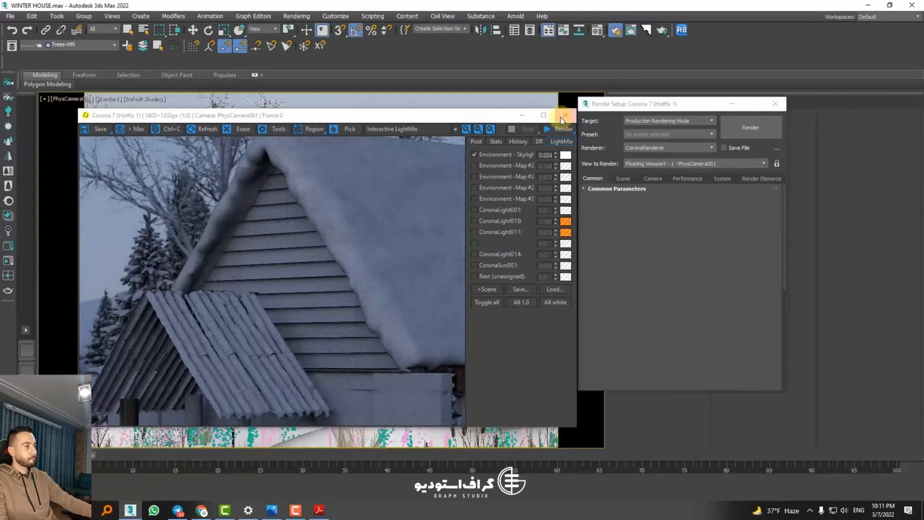
left_click(631, 272)
left_click(625, 281)
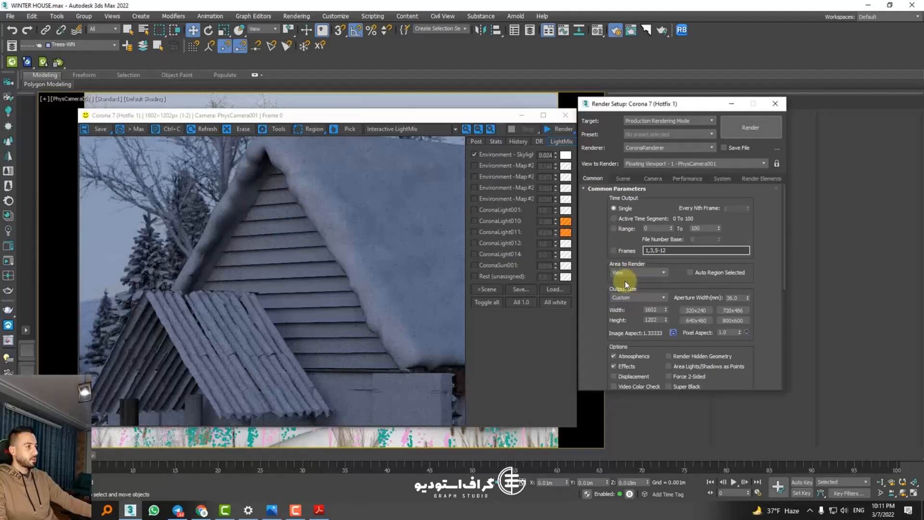
Try a Blowup frame over the lower front wall of the house and return the Area to Render to View
left_click(626, 272)
left_click(626, 313)
left_click_drag(470, 115, 651, 461)
left_click_drag(263, 239, 344, 326)
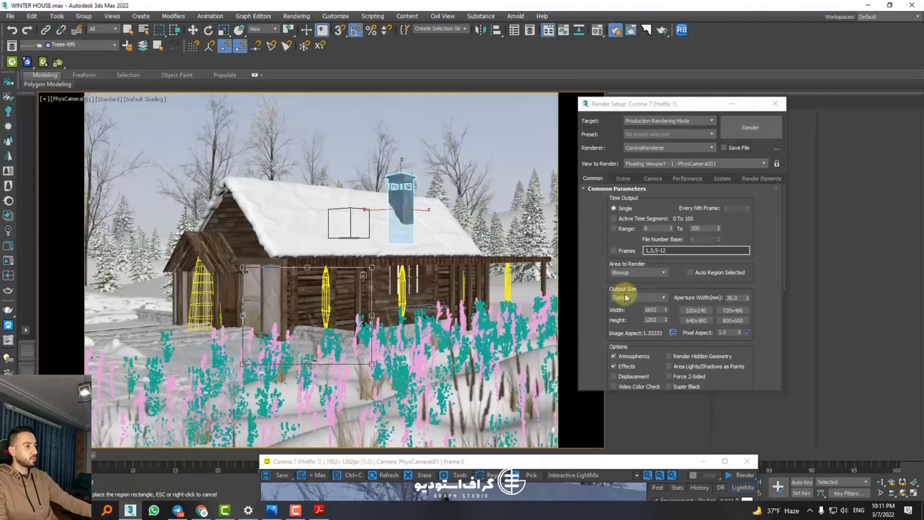
left_click(632, 274)
left_click(629, 280)
Place the Render Setup dialog beside the frame buffer and look at the Output Size presets, keeping Custom
left_click_drag(598, 103, 582, 96)
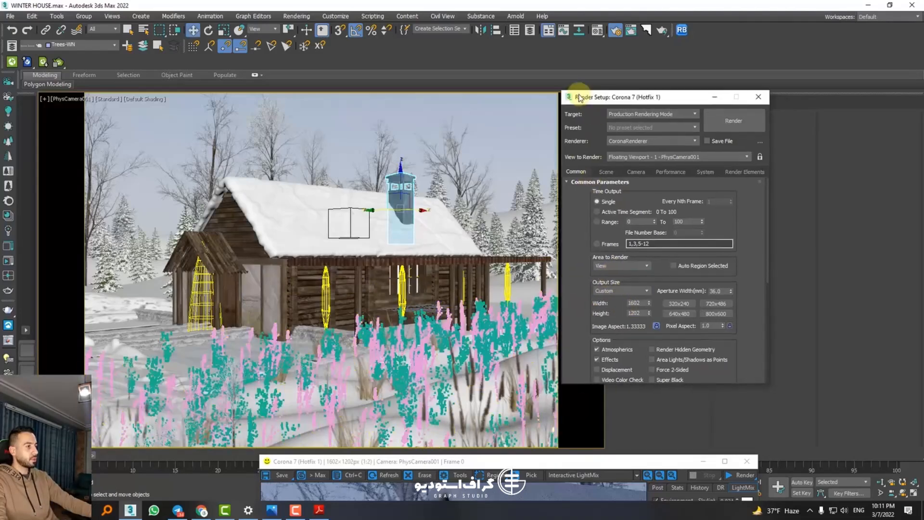
left_click_drag(582, 97, 567, 91)
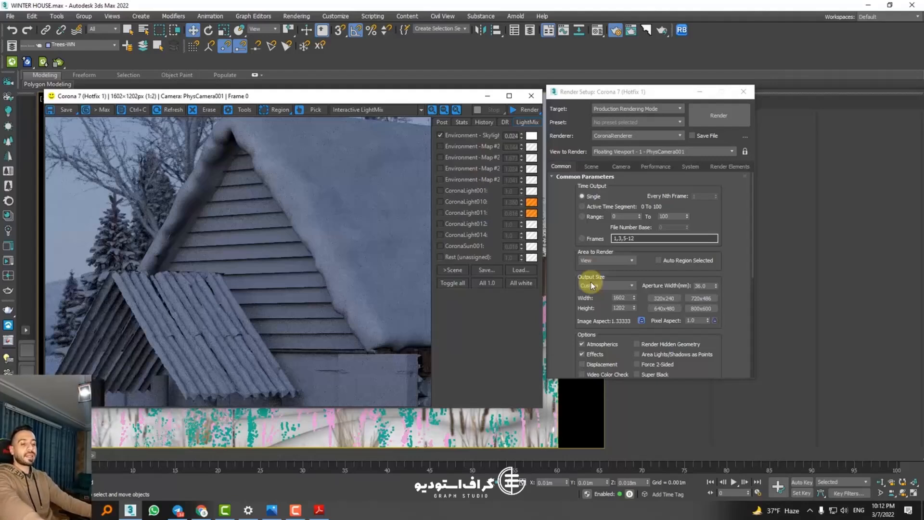
left_click(592, 285)
left_click(560, 319)
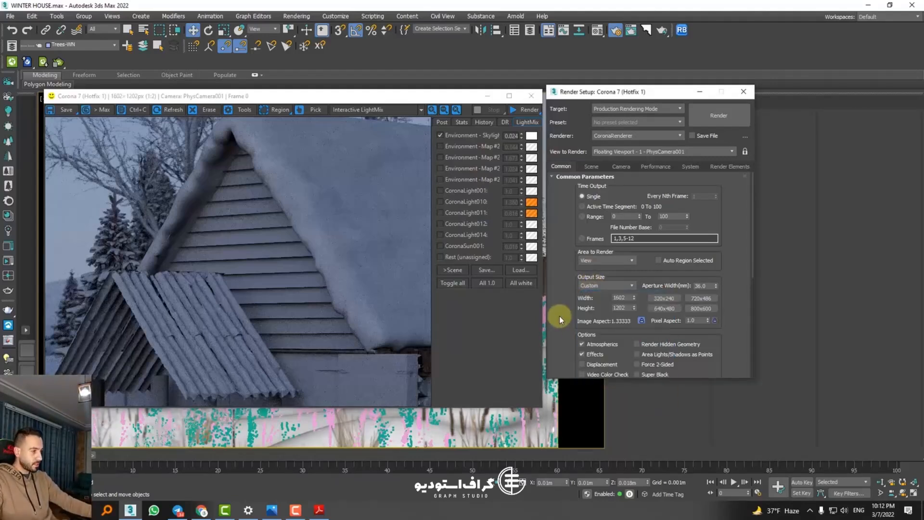
Set the Output Size preset to HDTV (video), close the frame buffer and move the Render Setup dialog clear of the viewport
left_click(603, 287)
left_click(596, 287)
left_click(596, 285)
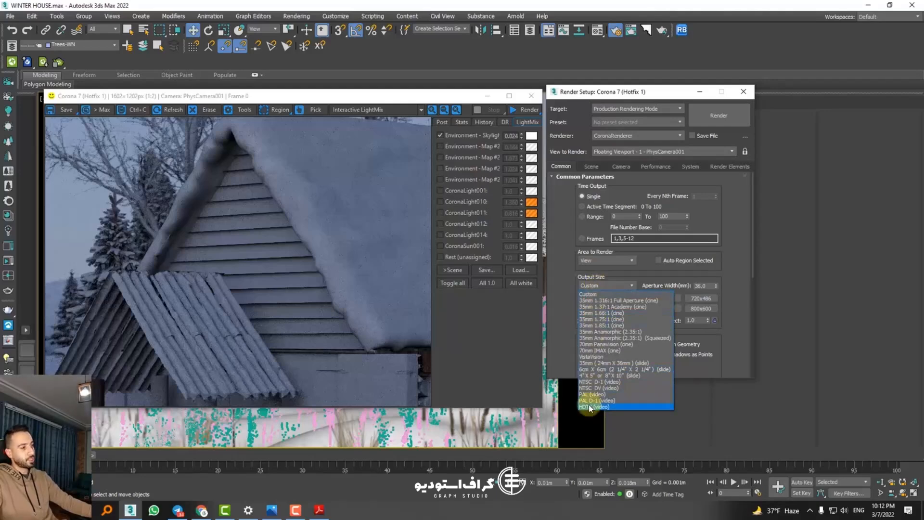
left_click(590, 407)
left_click(524, 96)
left_click_drag(624, 92, 720, 96)
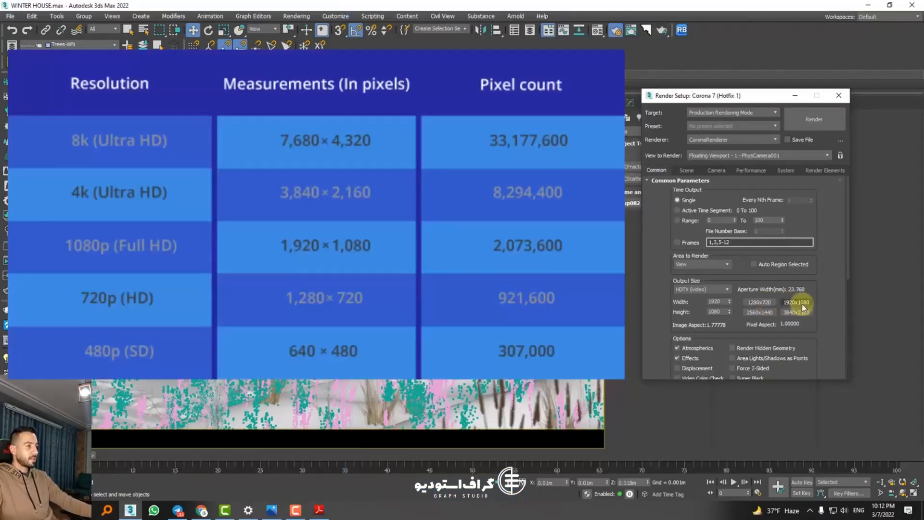
Try the HDTV output resolutions 1280x720 and 3840x2160, and set the size back to 1280x720
left_click(770, 305)
left_click(793, 312)
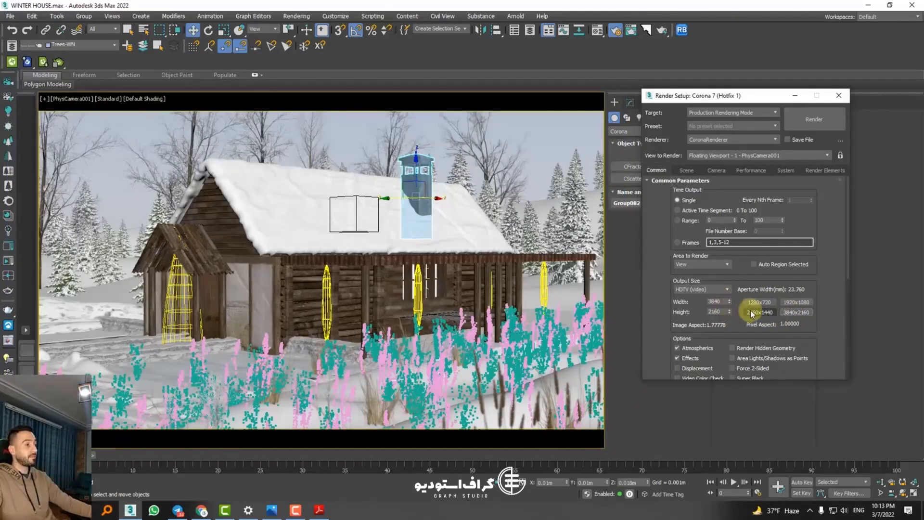
left_click_drag(734, 314, 734, 307)
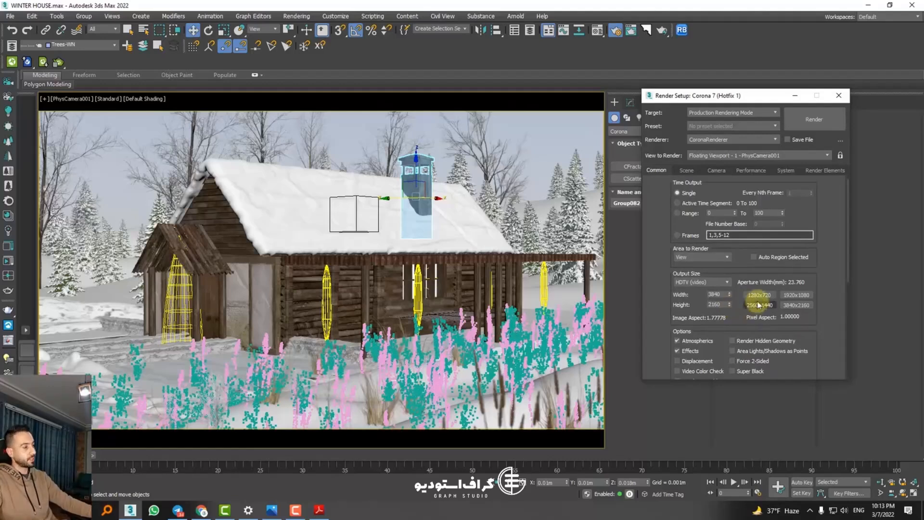
left_click_drag(737, 309, 736, 306)
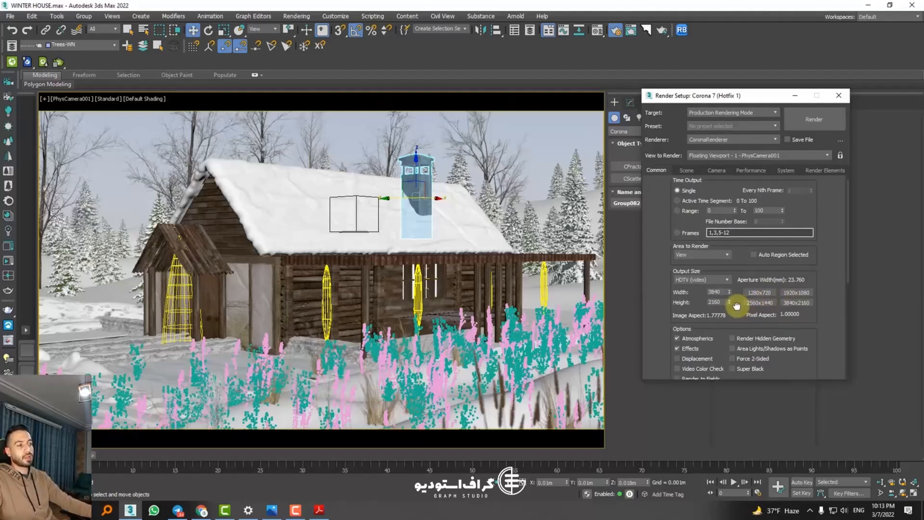
left_click(759, 292)
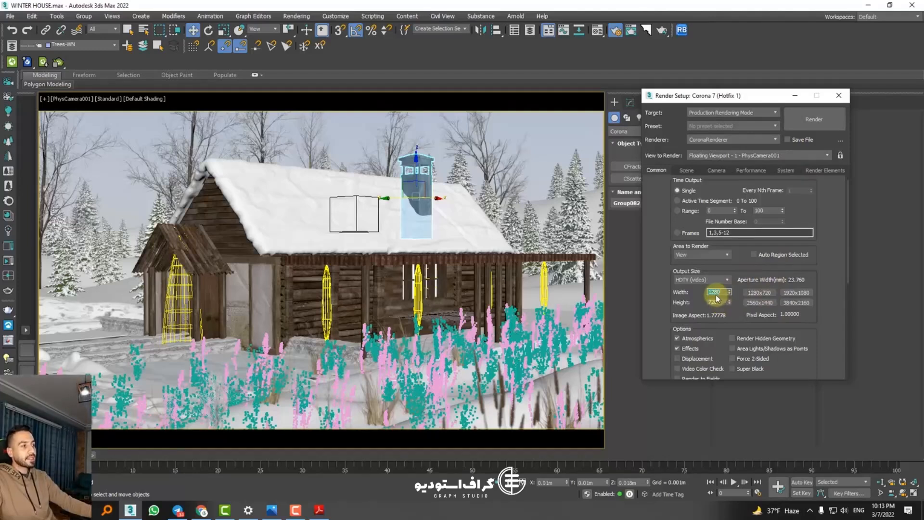
left_click(730, 309)
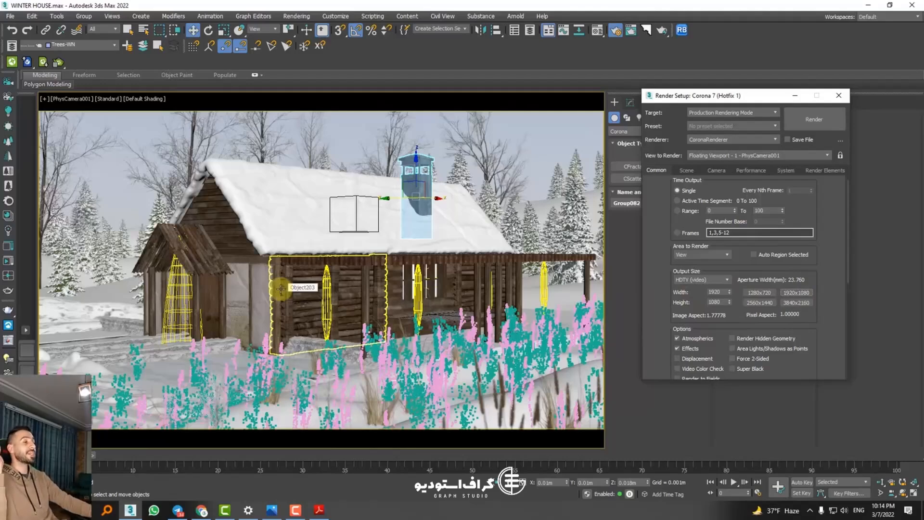
Try output sizes of 3840x2160 and about 7284x4097, compare 1280x720 with 1920x1080, and keep 1280x720
left_click(790, 303)
left_click_drag(729, 302, 750, 358)
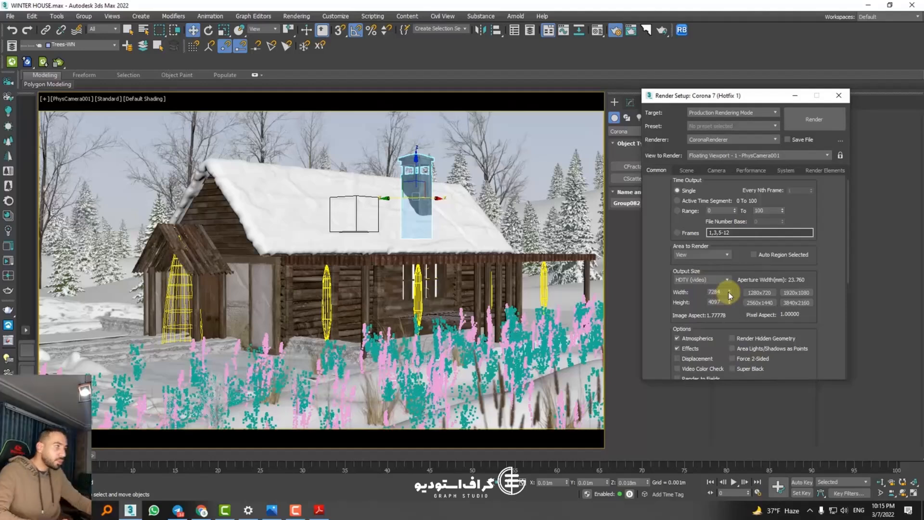
mouse_move(726, 291)
left_mouse_down()
mouse_move(745, 186)
mouse_move(692, 81)
mouse_move(717, 279)
left_mouse_up()
left_click(762, 293)
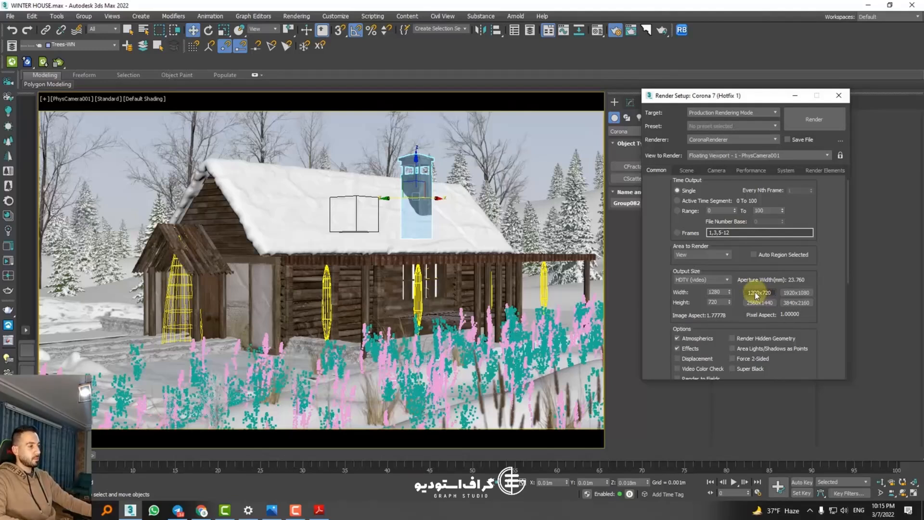
left_click(796, 293)
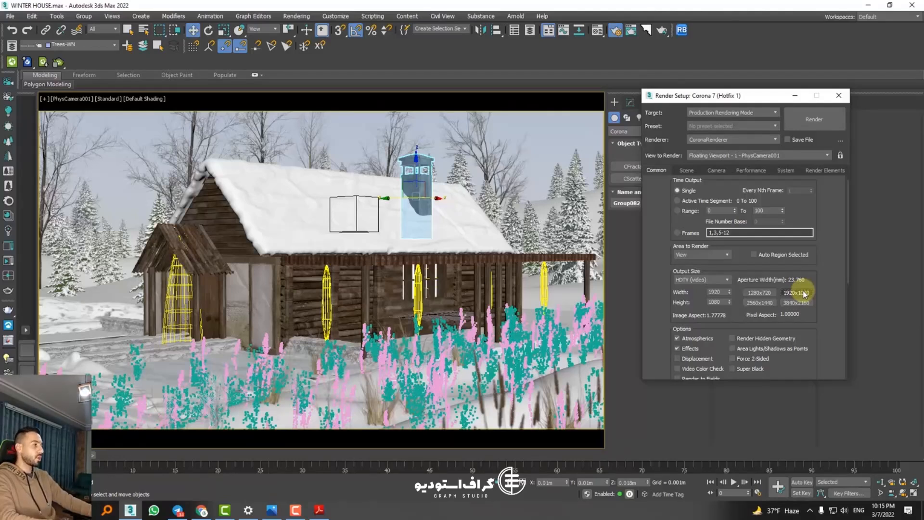
left_click(763, 294)
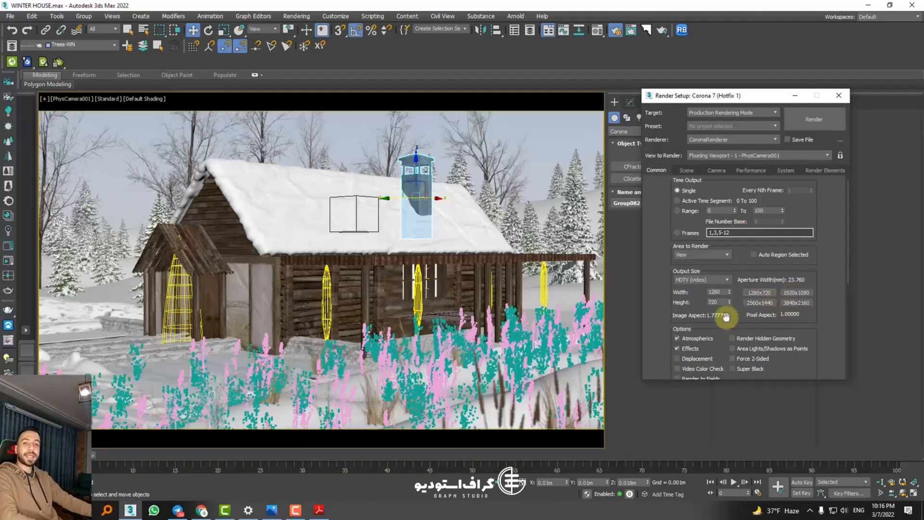
Open and close the Output Size preset list, and toggle the camera viewport's safe frame off and on
left_click(697, 281)
left_click(701, 281)
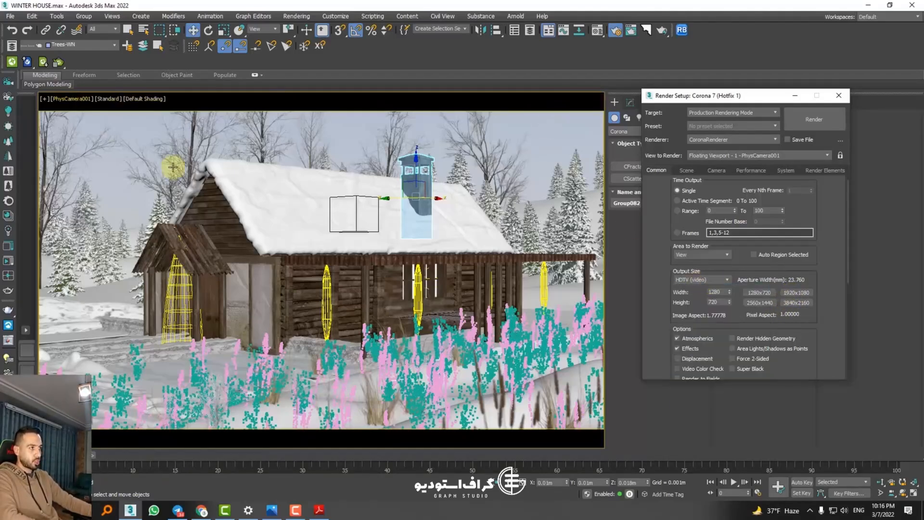
key("shift+f")
key("shift+f")
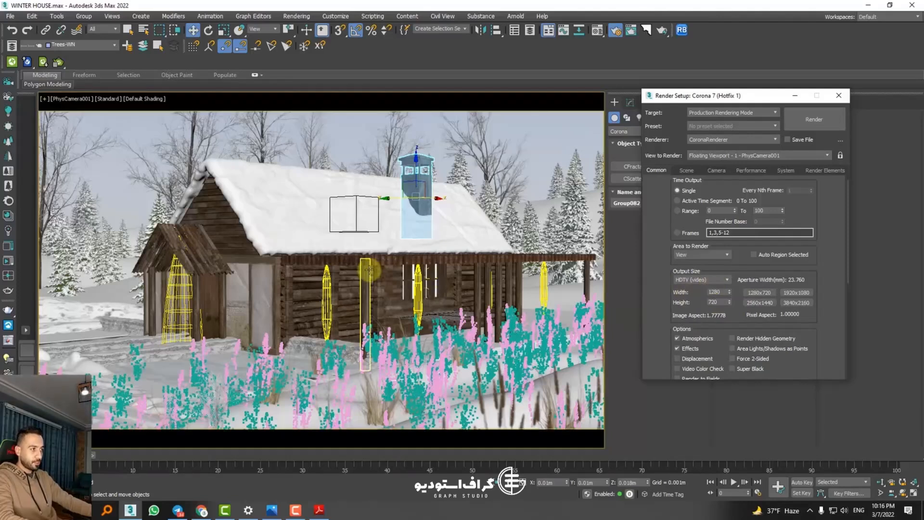
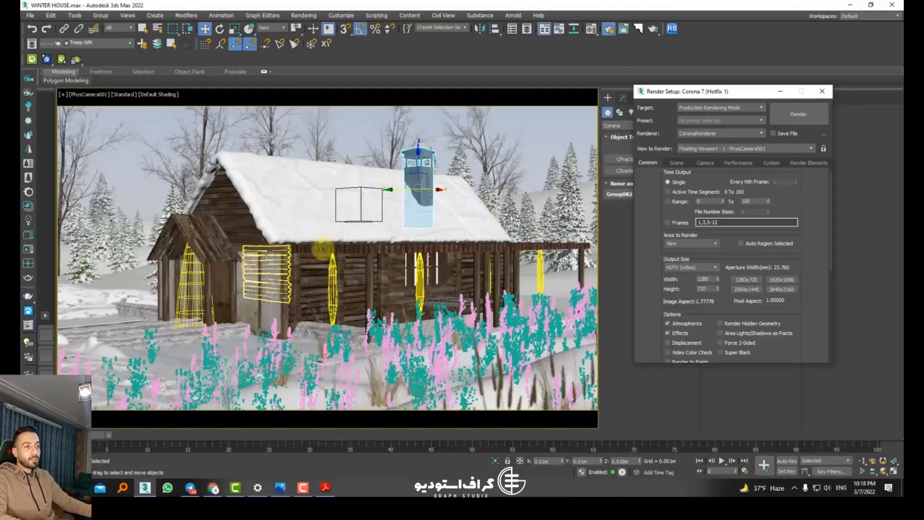
left_click(376, 270)
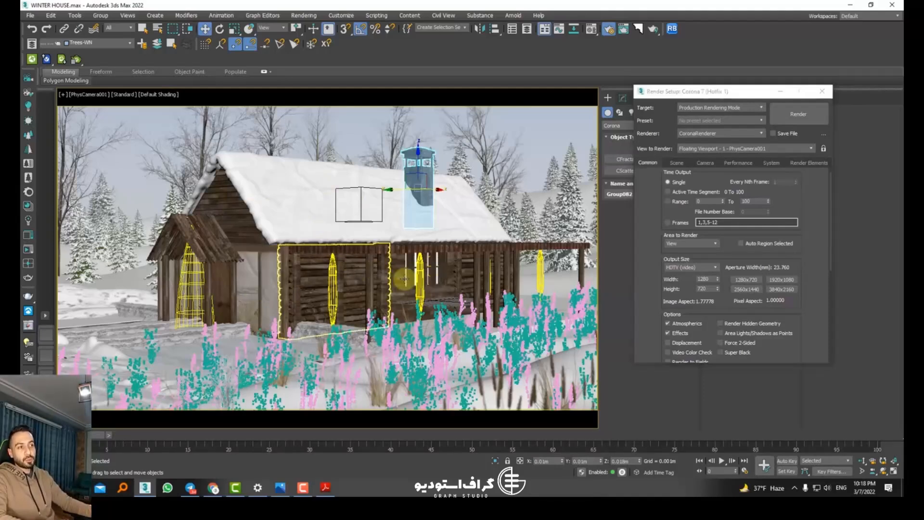
left_click(361, 192)
left_click(360, 135)
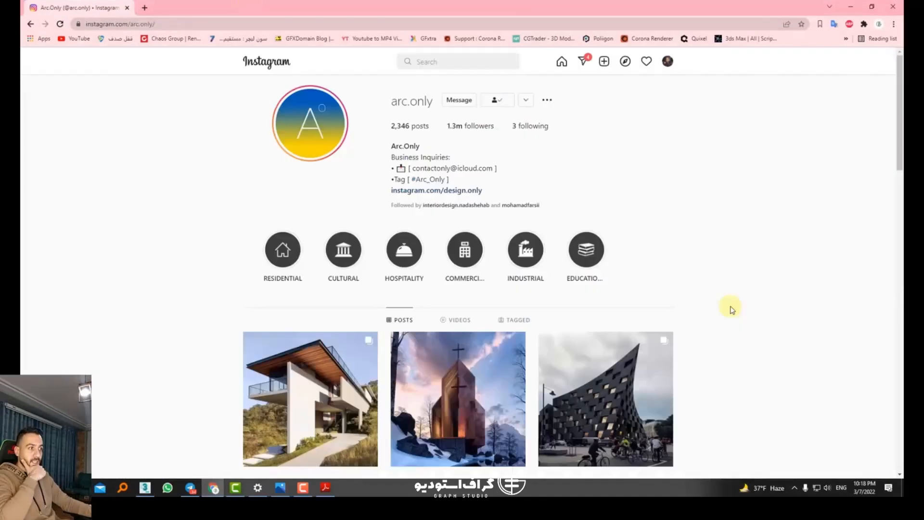
Look through the arc.only Instagram profile in the browser, paging from the Sun House post to the Monolith House post
scroll(730, 307, "down", 2)
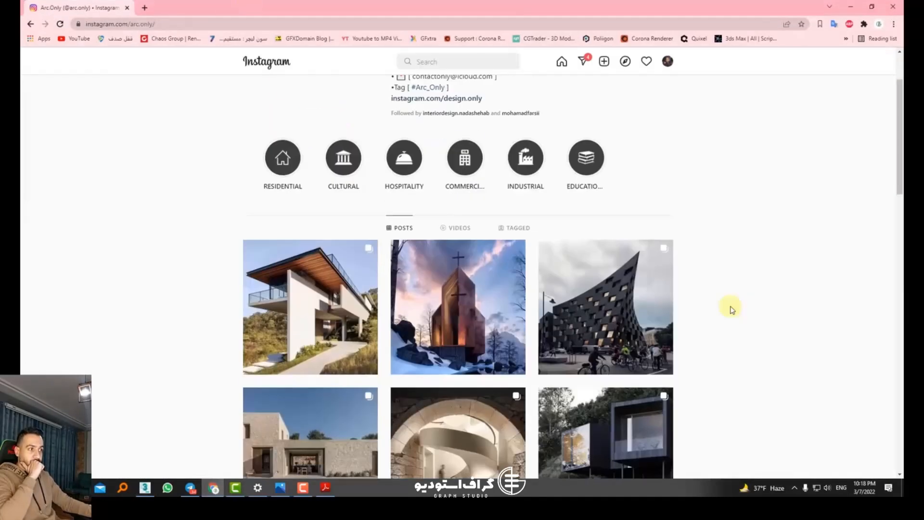
scroll(731, 308, "up", 2)
scroll(237, 173, "down", 2)
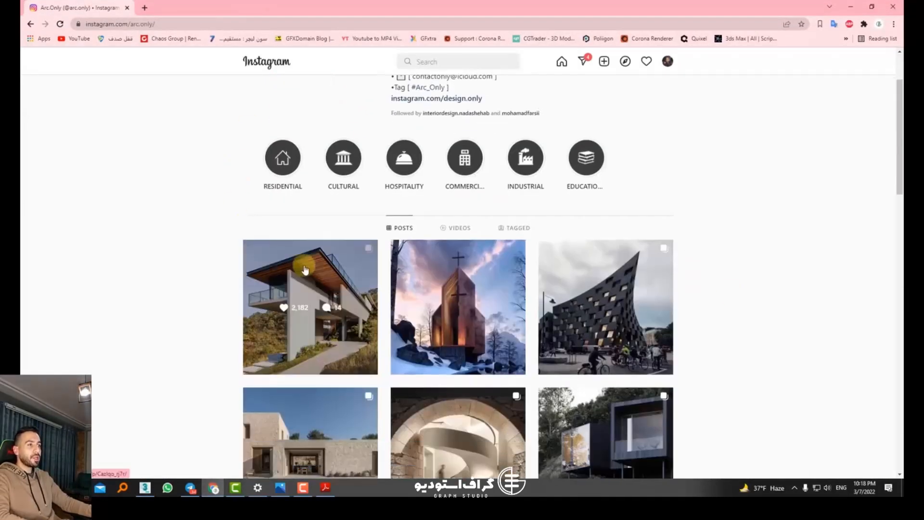
left_click(313, 272)
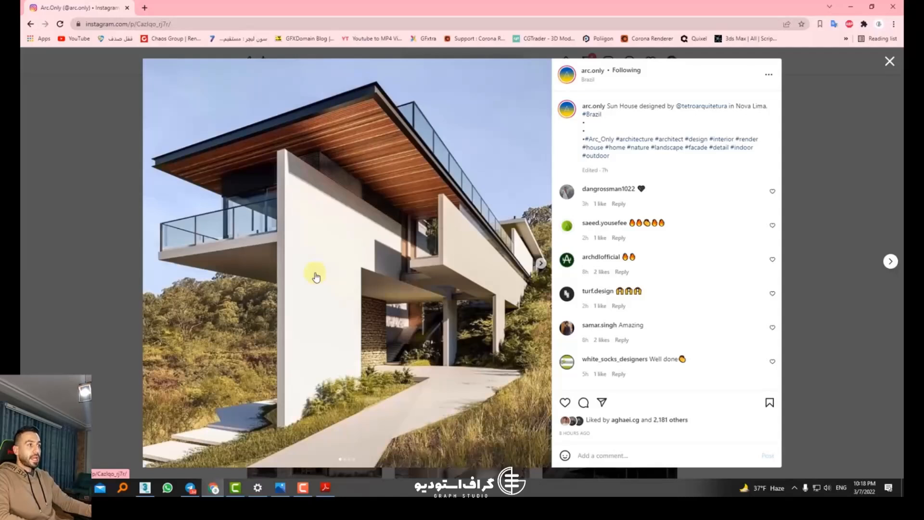
left_click(891, 261)
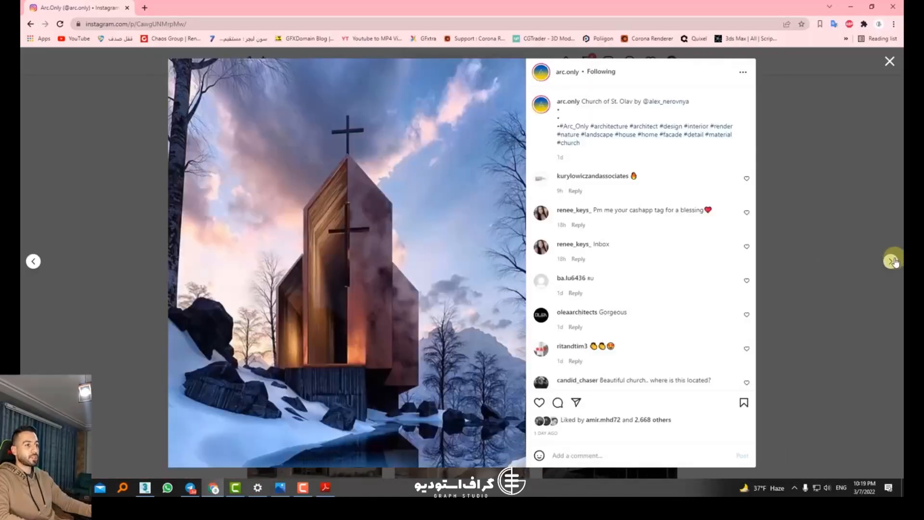
left_click(890, 260)
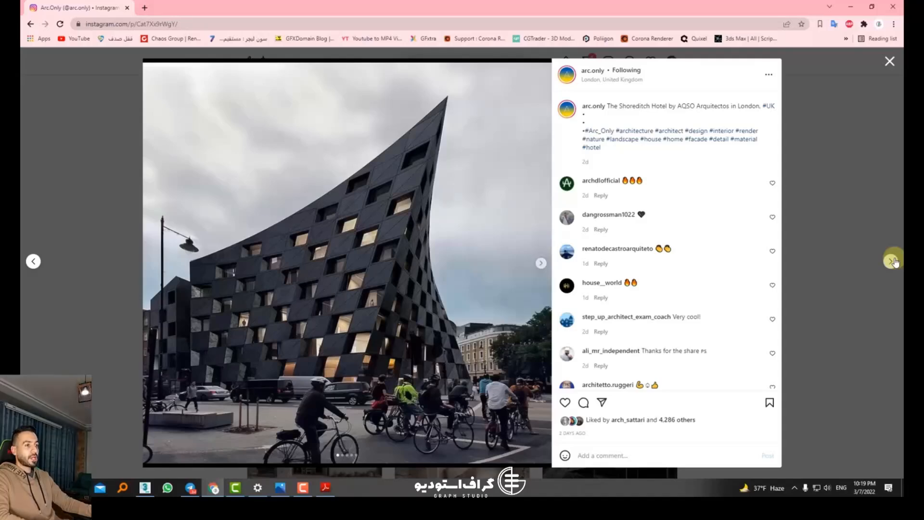
left_click(891, 261)
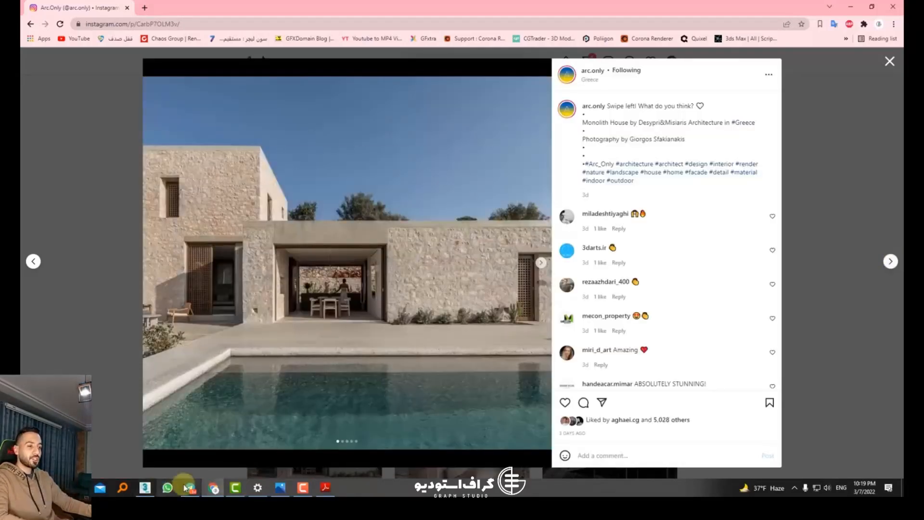
Glance at 3ds Max, return to the browser, and view more images in the Monolith House post
mouse_move(145, 488)
left_click(145, 445)
key("alt+Tab")
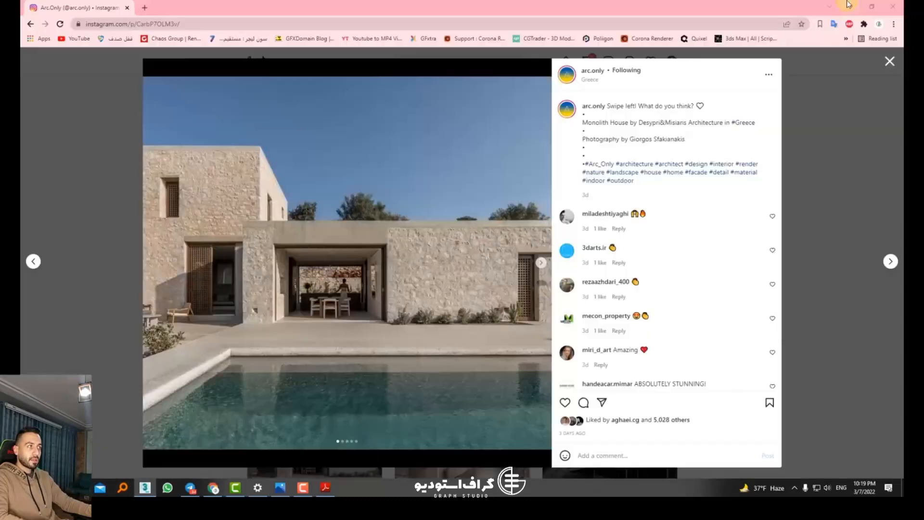
left_click(541, 264)
left_click(541, 264)
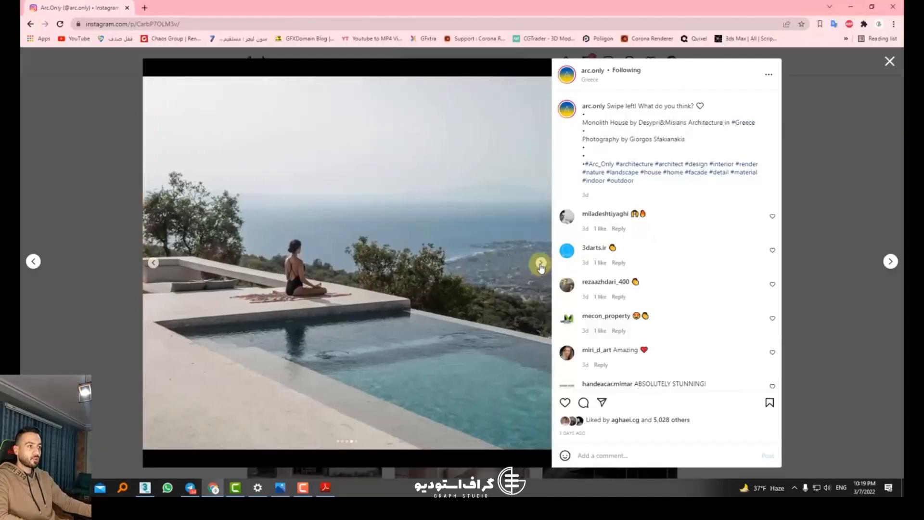
Page through the posts past the Eco Hotel and Moon Bay Hotel to the Forest House, and close the post viewer
left_click(891, 261)
left_click(890, 263)
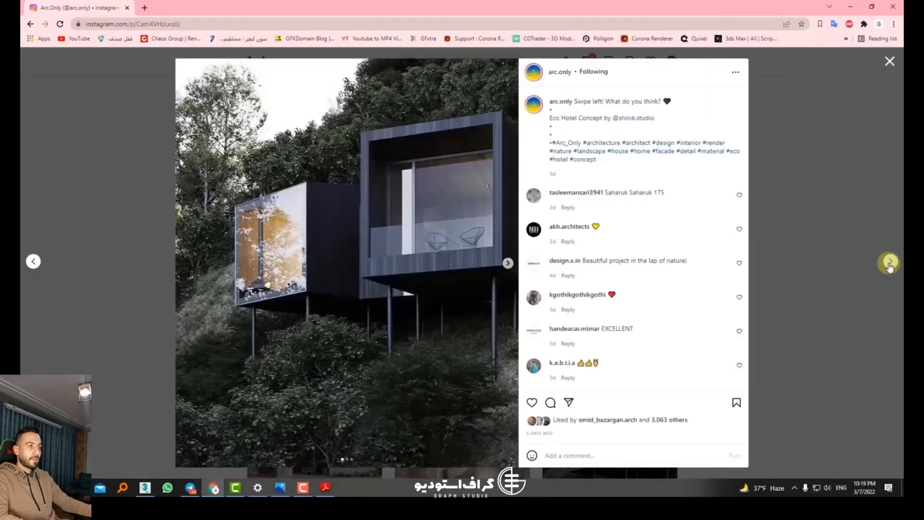
left_click(890, 264)
left_click(890, 263)
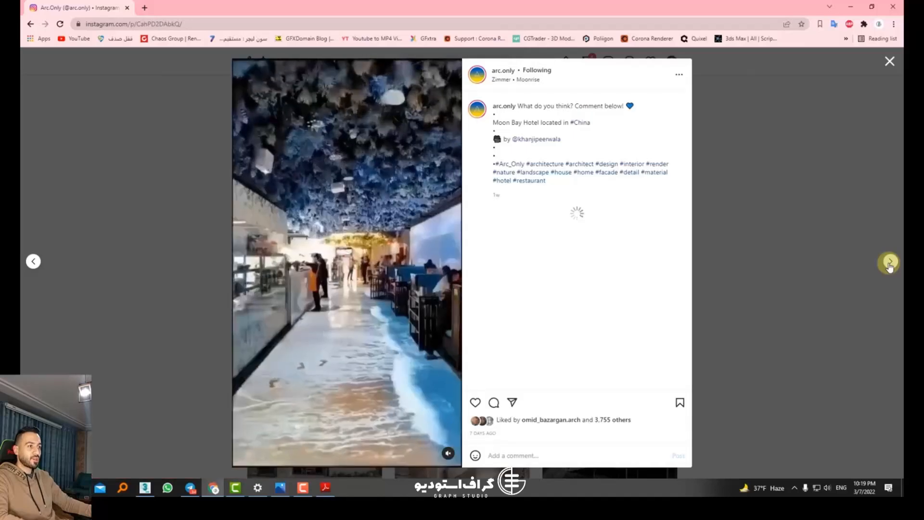
left_click(890, 267)
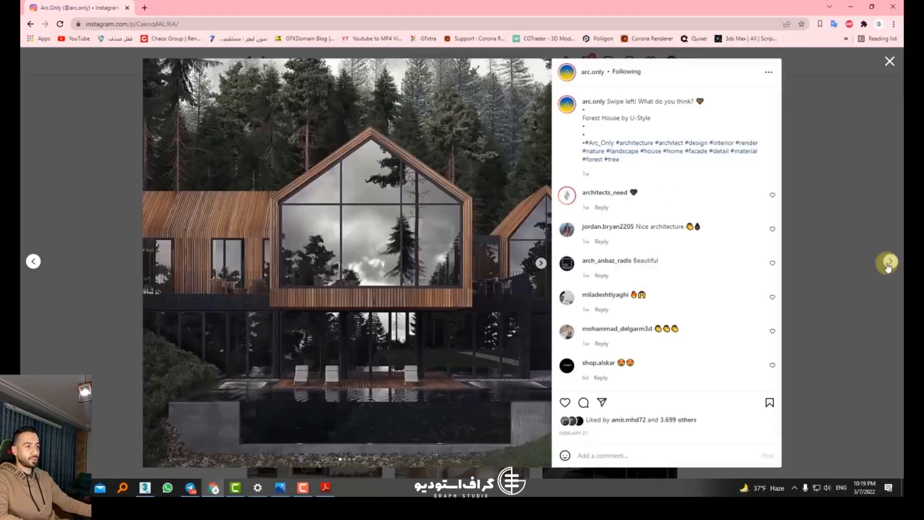
left_click(831, 251)
Go to google.com, search the images for "image and render aspect", and open the AR 1:2, Square and 16:9 comparison
left_click(155, 24)
type("google.com")
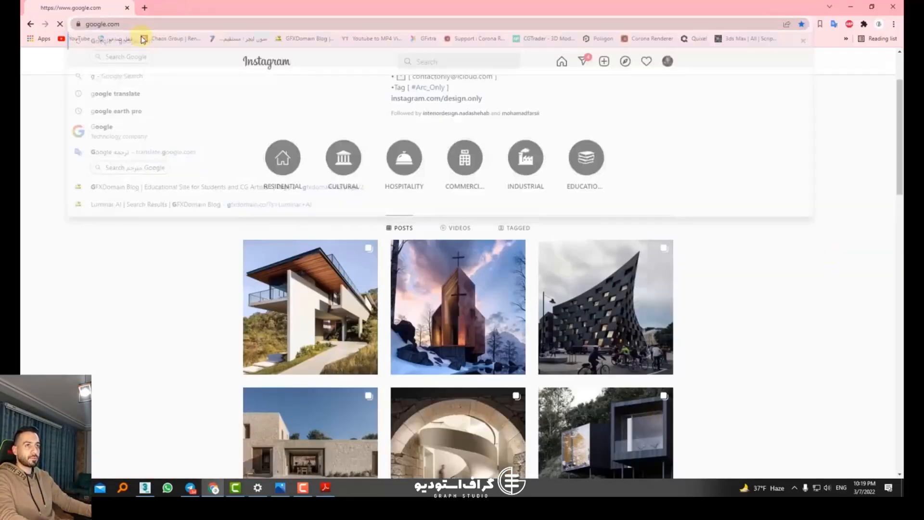
key("Return")
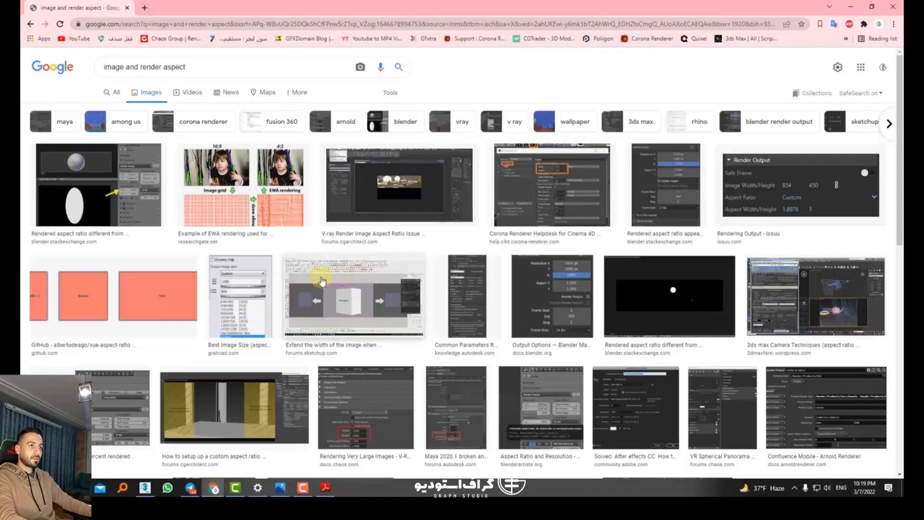
left_click(173, 296)
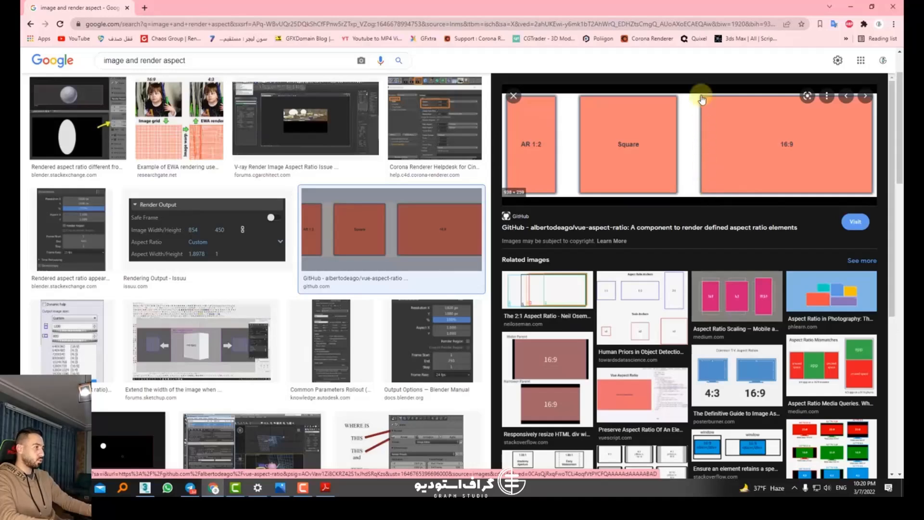
Switch back to 3ds Max and set the Output Size preset to Custom
left_click(145, 488)
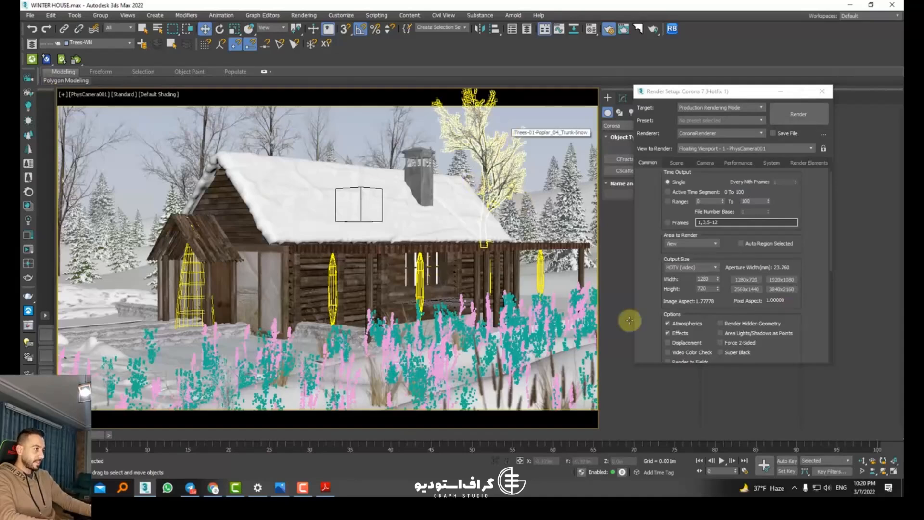
left_click(713, 302)
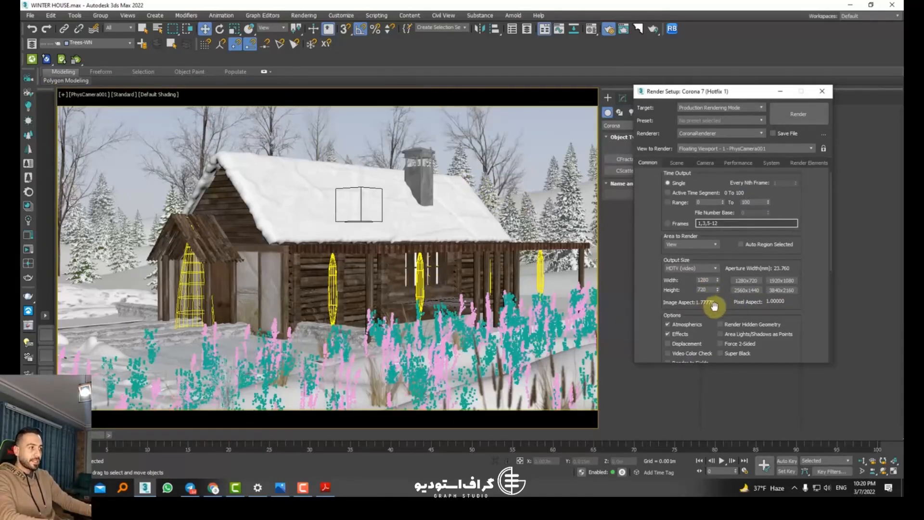
left_click(672, 270)
left_click(676, 277)
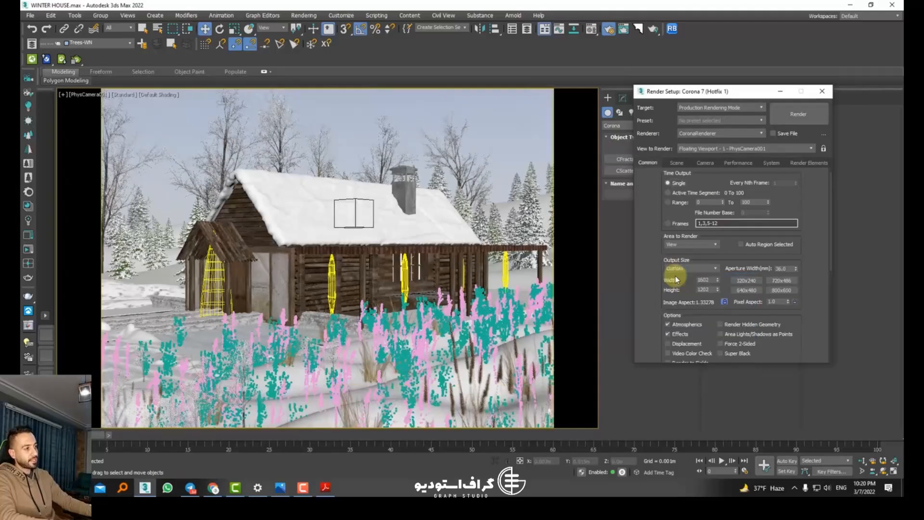
Unlock the custom output's image aspect and set it to 1.0 for a square frame
left_click(725, 303)
left_click(726, 303)
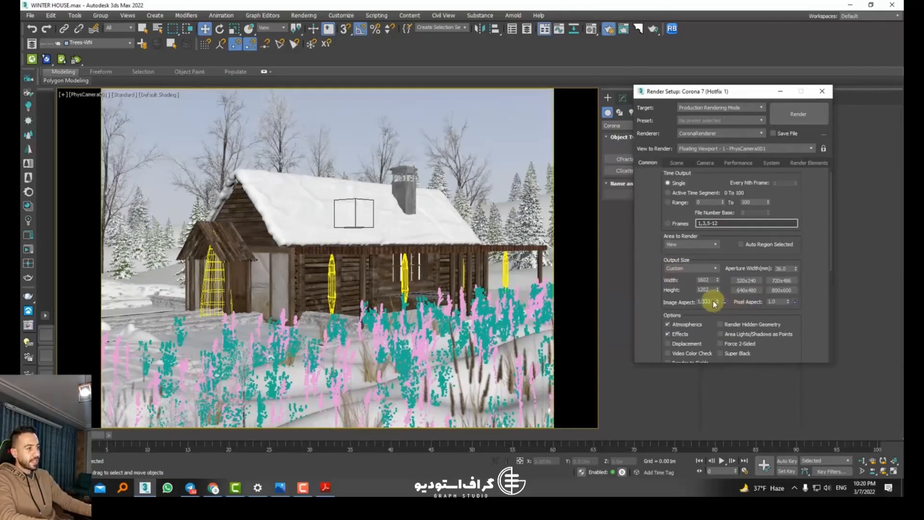
type("1")
double_click(706, 290)
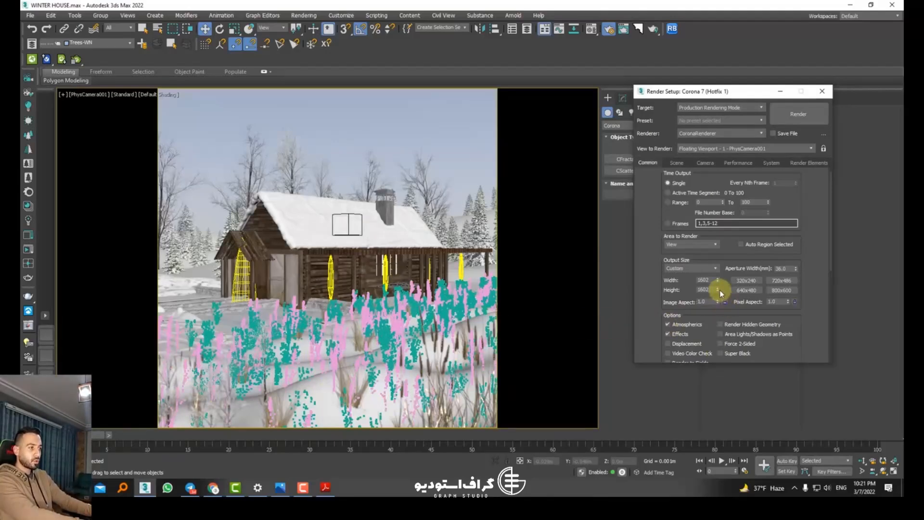
Adjust the custom output size with the image aspect locked, and set the unlocked image aspect to 0.8
left_click(717, 288)
left_click(717, 291)
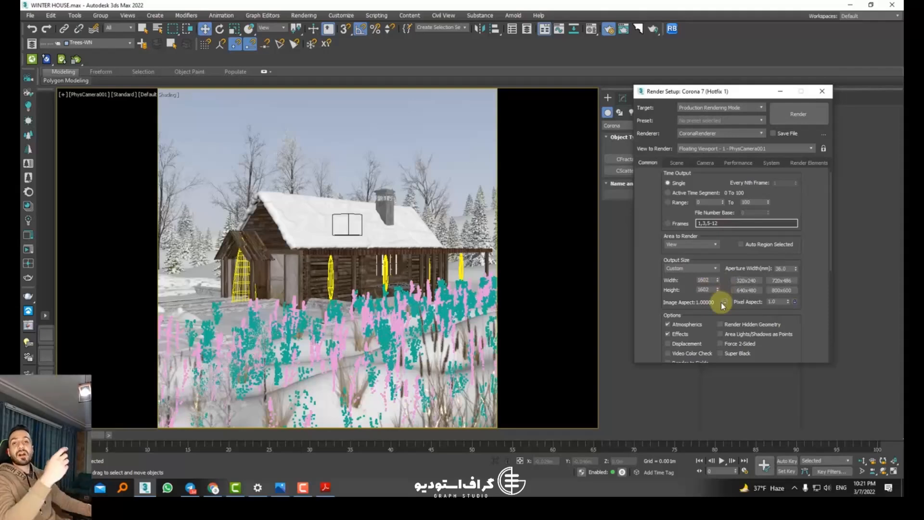
mouse_move(717, 291)
left_mouse_down()
mouse_move(729, 43)
mouse_move(709, 358)
mouse_move(700, 188)
mouse_move(717, 24)
mouse_move(709, 435)
mouse_move(719, 299)
mouse_move(708, 380)
mouse_move(703, 46)
mouse_move(702, 150)
mouse_move(719, 296)
left_mouse_up()
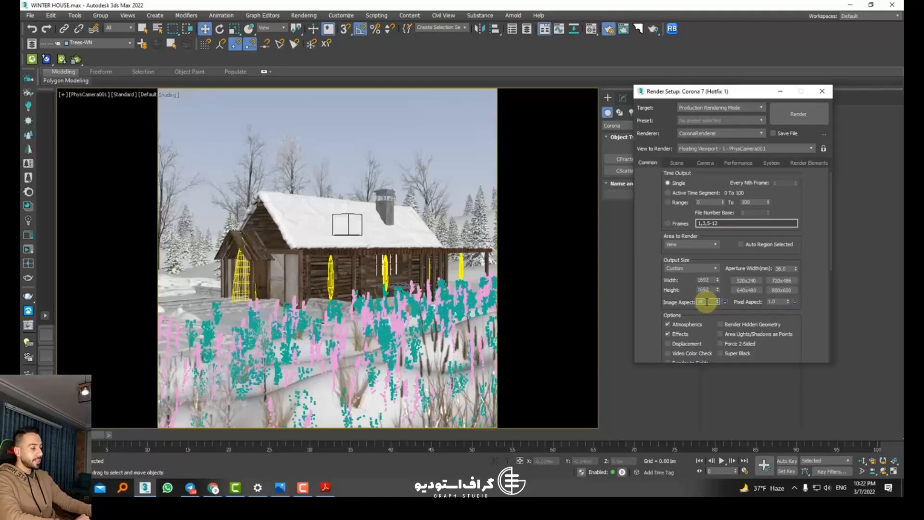
type("0.8")
key("Return")
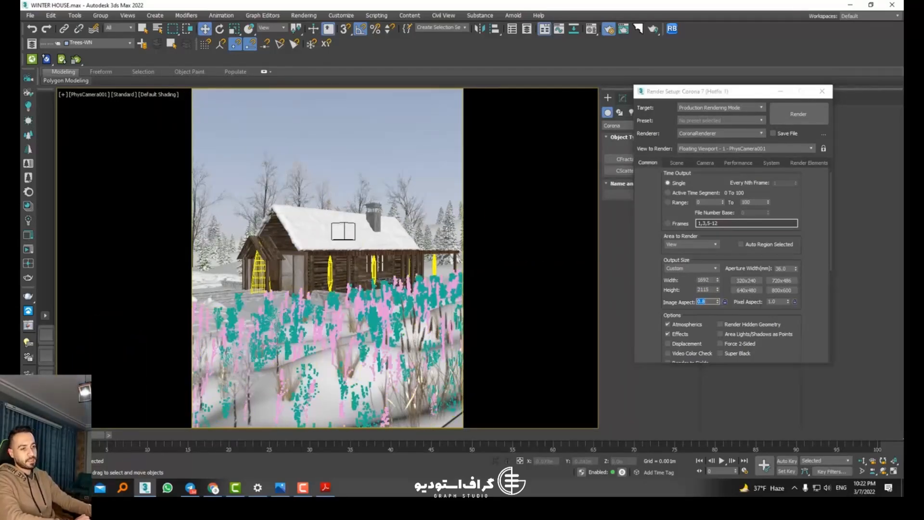
Switch to File Explorer, go to the Desktop's "asatir final shot" folder and view the 1 FINAL.jpg render
mouse_move(81, 487)
left_click(176, 450)
left_click(189, 222)
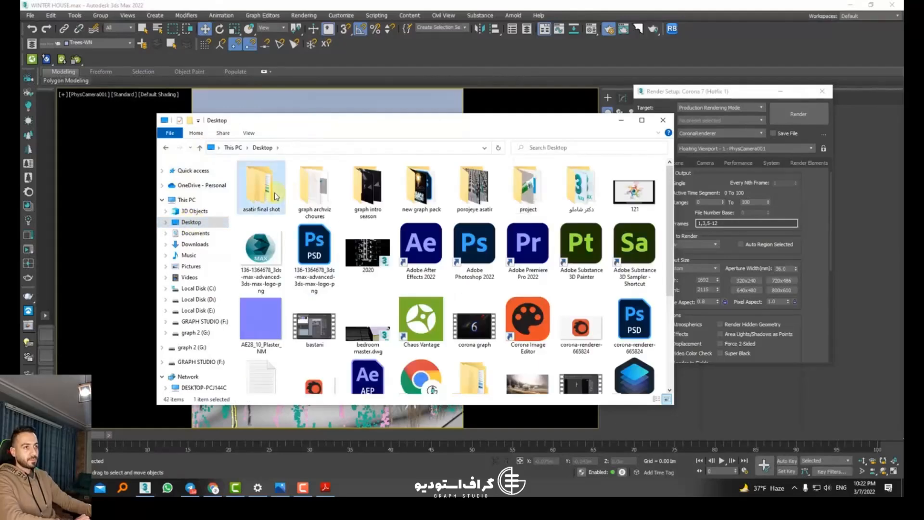
double_click(258, 182)
double_click(253, 181)
double_click(258, 185)
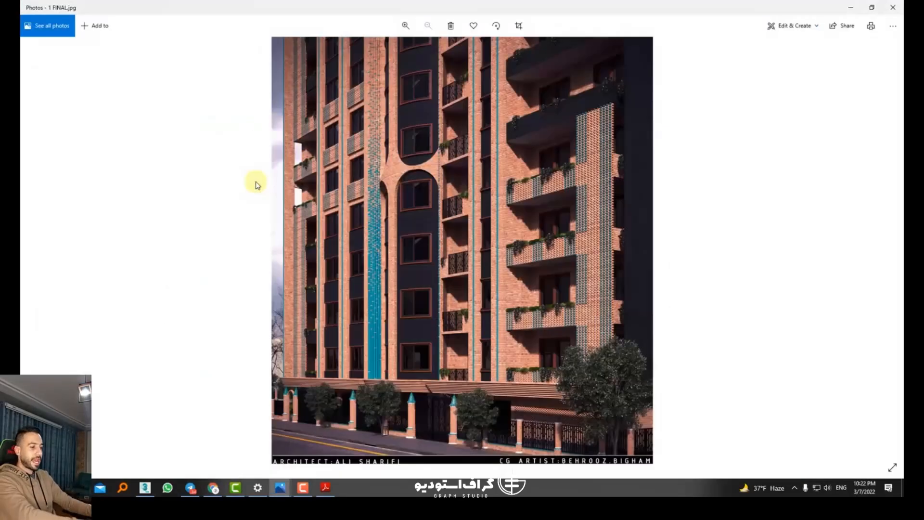
View the "2final shot" render from folder 2 and the 3final render from folder 3
left_click(896, 6)
key("alt+Up")
double_click(331, 200)
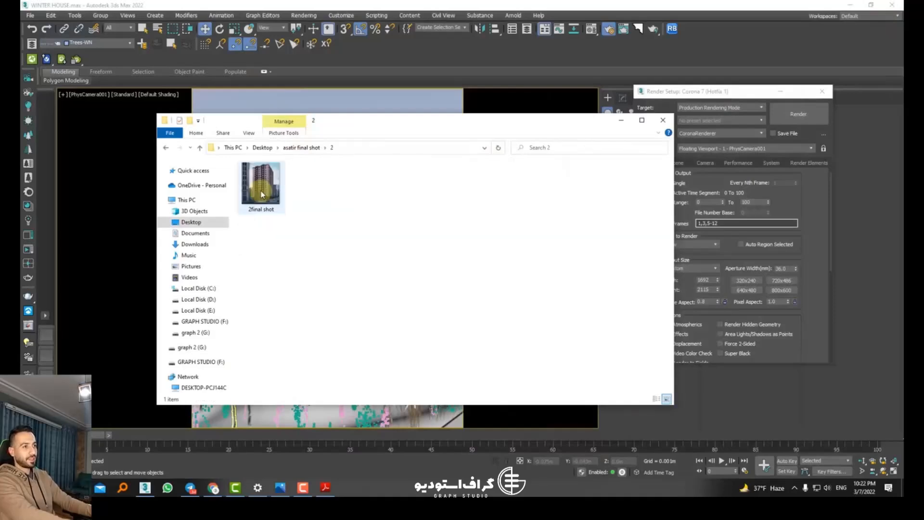
double_click(263, 190)
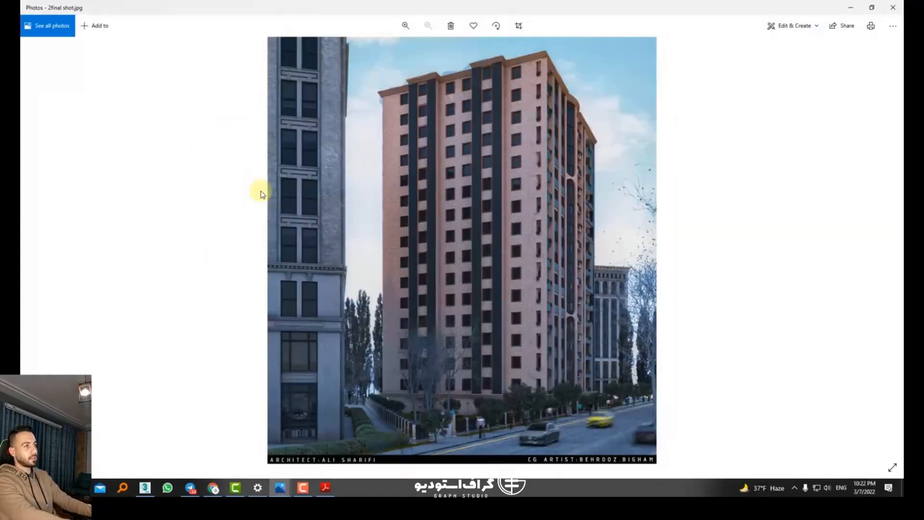
left_click(896, 7)
key("alt+Up")
double_click(264, 208)
double_click(263, 189)
left_click(898, 5)
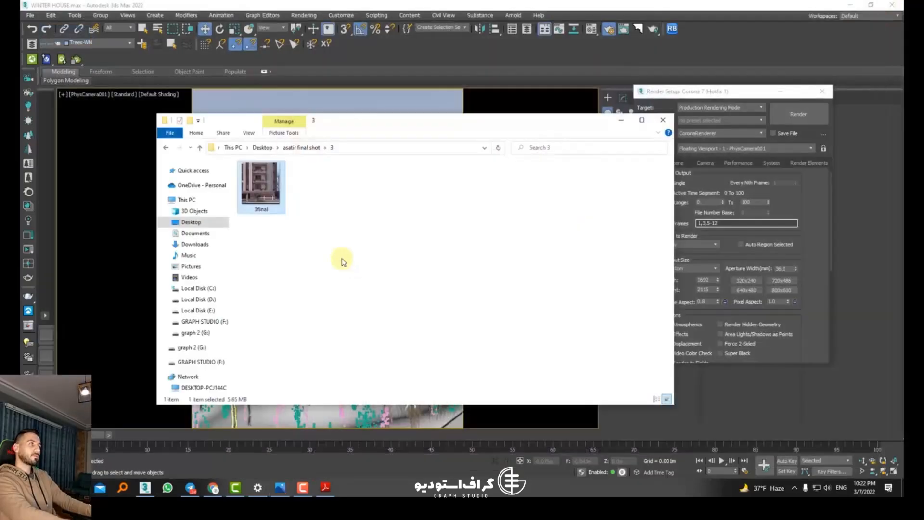
View the 4final render from folder 4 and the "final 5.jpg" render as further portrait-format examples
key("alt+Up")
double_click(256, 208)
double_click(255, 207)
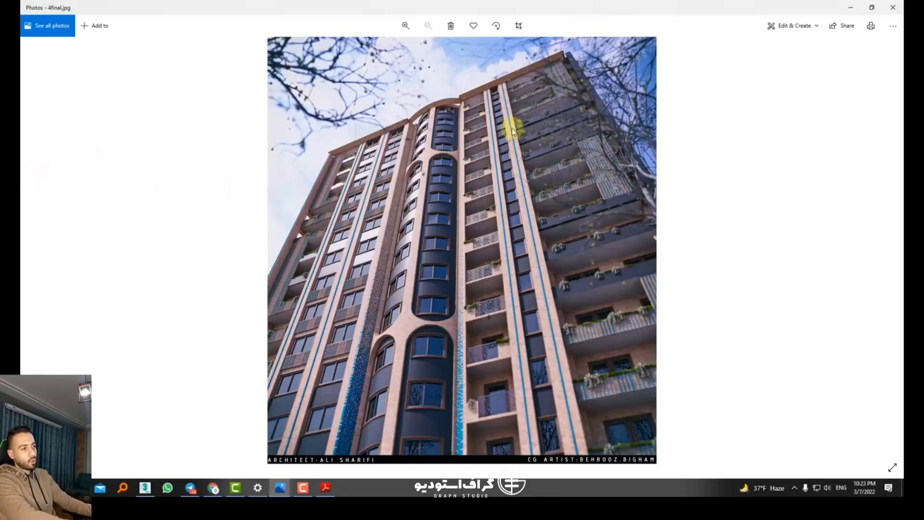
left_click(851, 7)
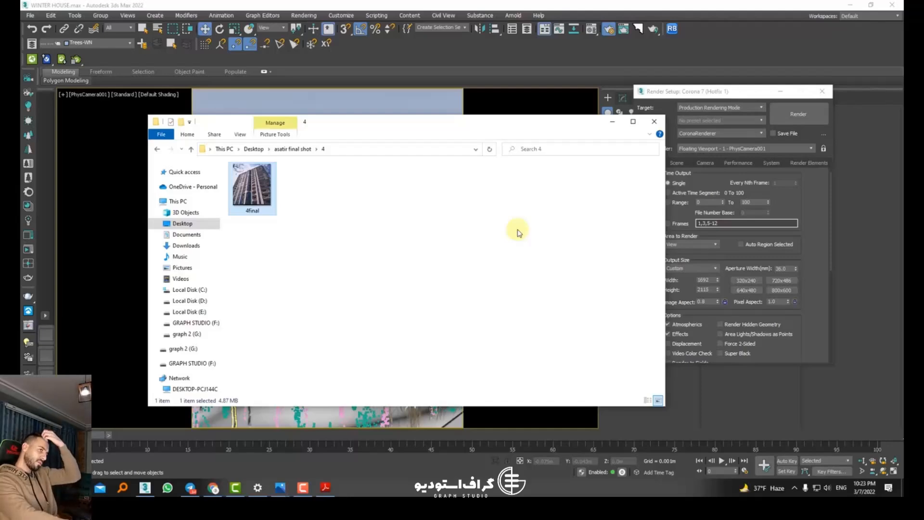
key("BackSpace")
double_click(256, 217)
double_click(252, 186)
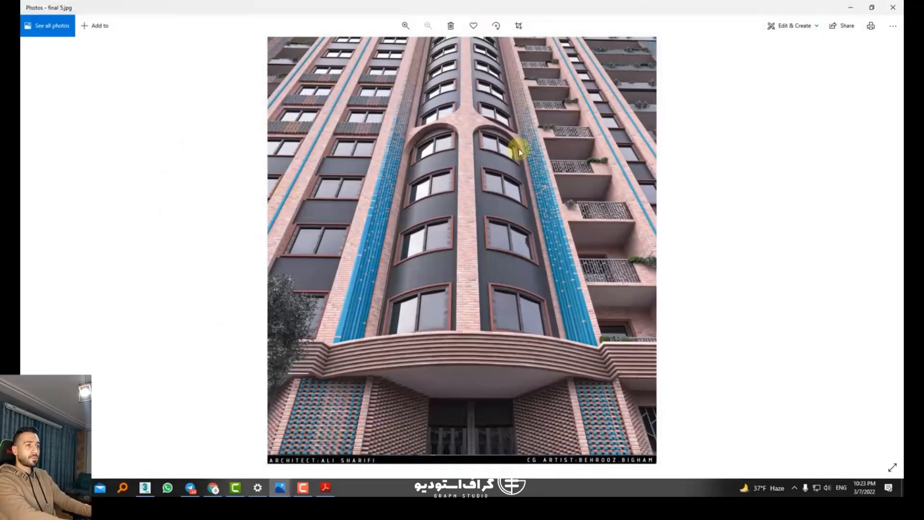
View the "final cloudy.jpg" render of the tower, and open folder 13 of the final shots
left_click(893, 8)
key("BackSpace")
double_click(244, 221)
double_click(251, 185)
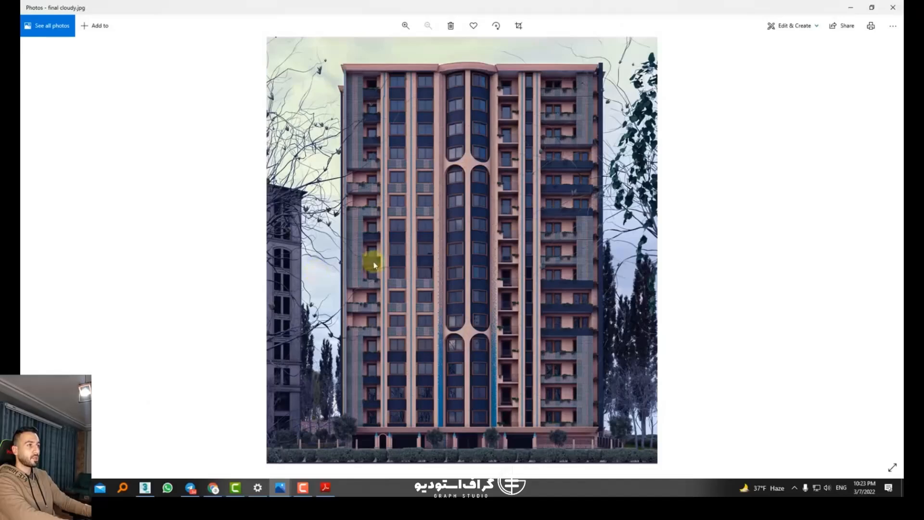
key("alt+F4")
key("BackSpace")
double_click(268, 302)
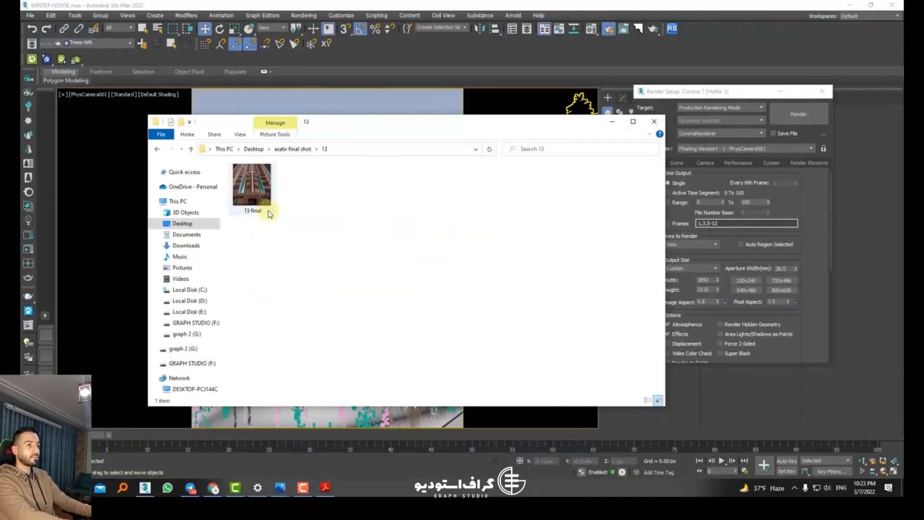
View the "11 final.jpg" night render, close it and return to 3ds Max
key("BackSpace")
double_click(234, 283)
double_click(263, 201)
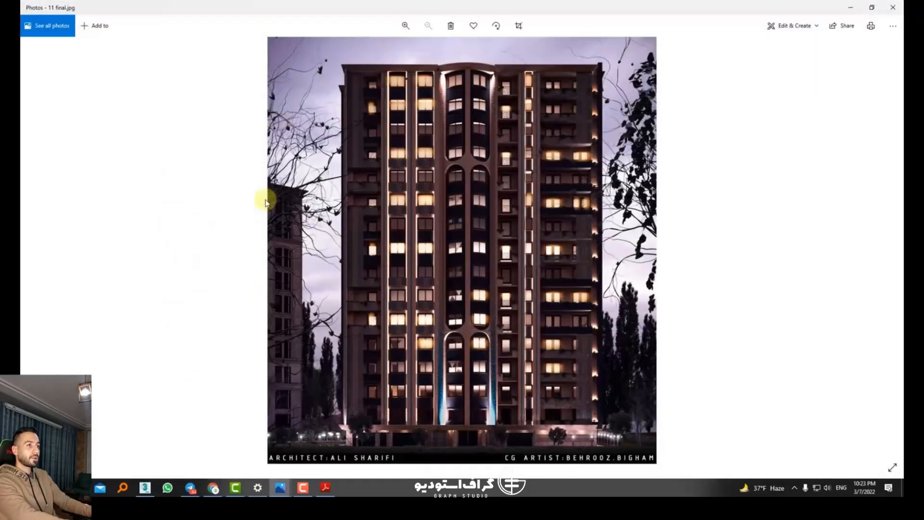
left_click(893, 8)
left_click(611, 118)
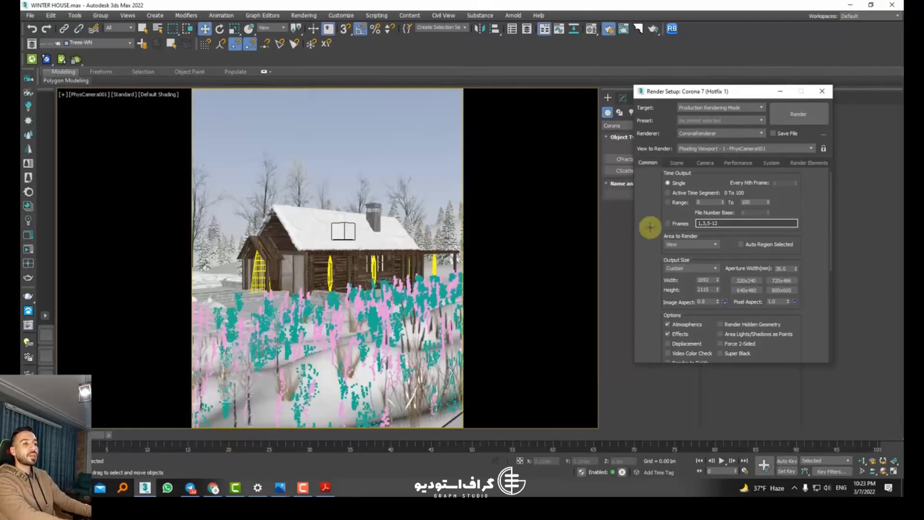
Set the custom output's image aspect to 1.0, and set its height to 1880
double_click(707, 302)
type("1")
left_click(703, 289)
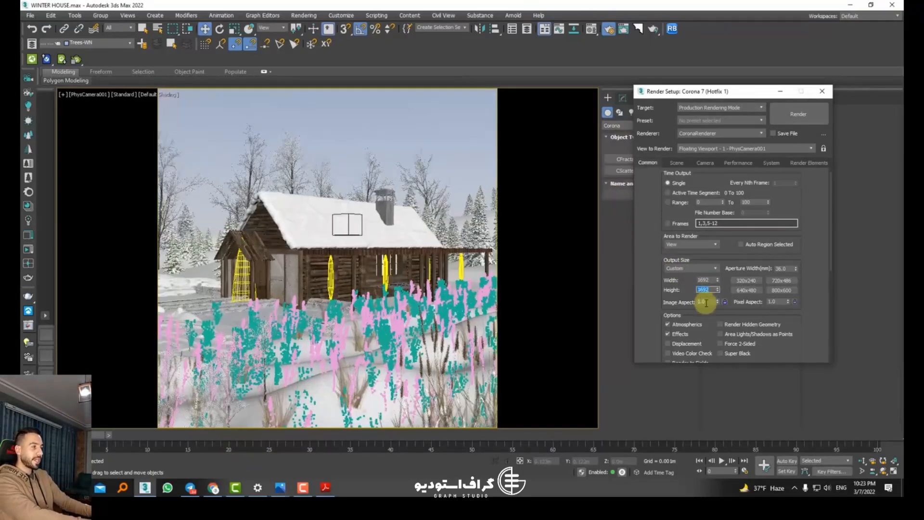
type("1880")
key("Return")
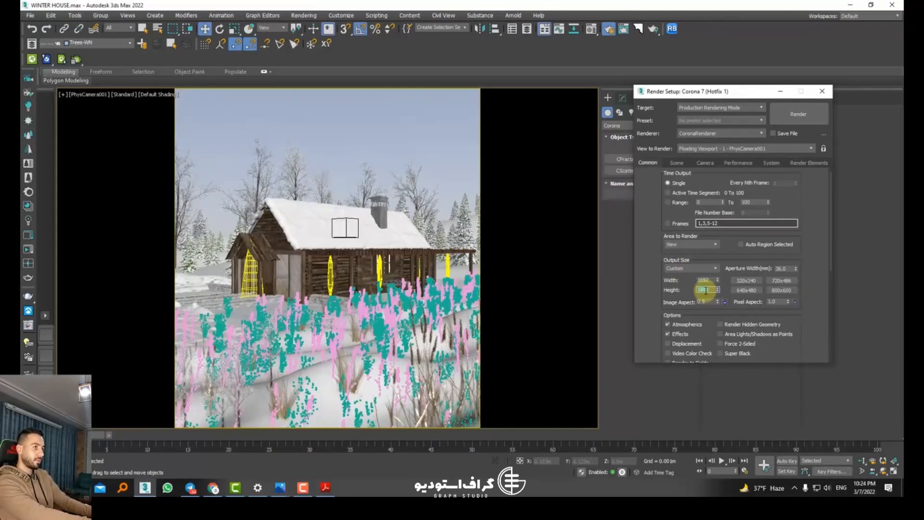
key("Return")
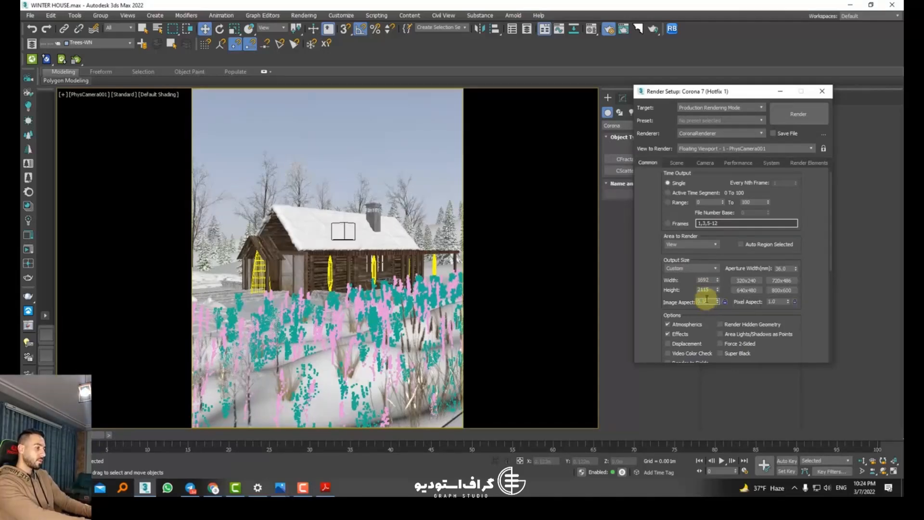
Try image aspects of 0.75 and 0.65 on the custom output to make the frame taller
left_click(705, 289)
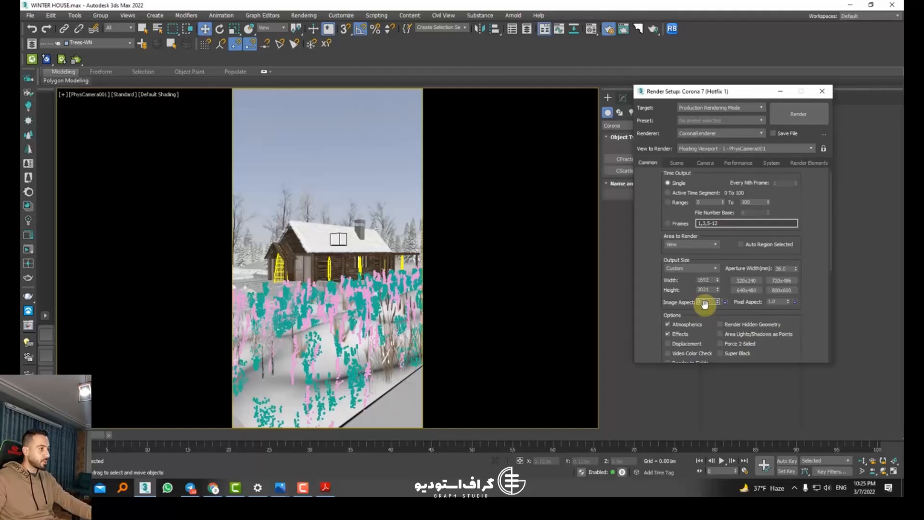
type("0.75")
key("Return")
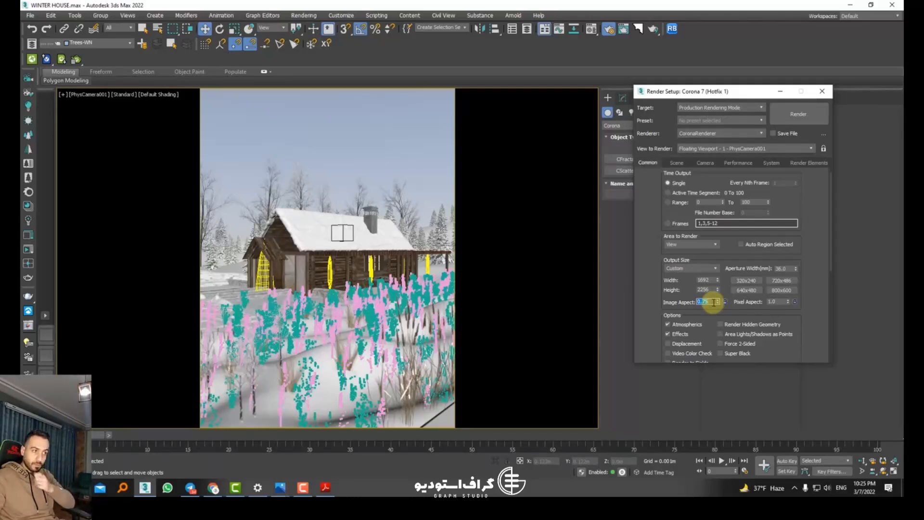
type("0.65")
key("Return")
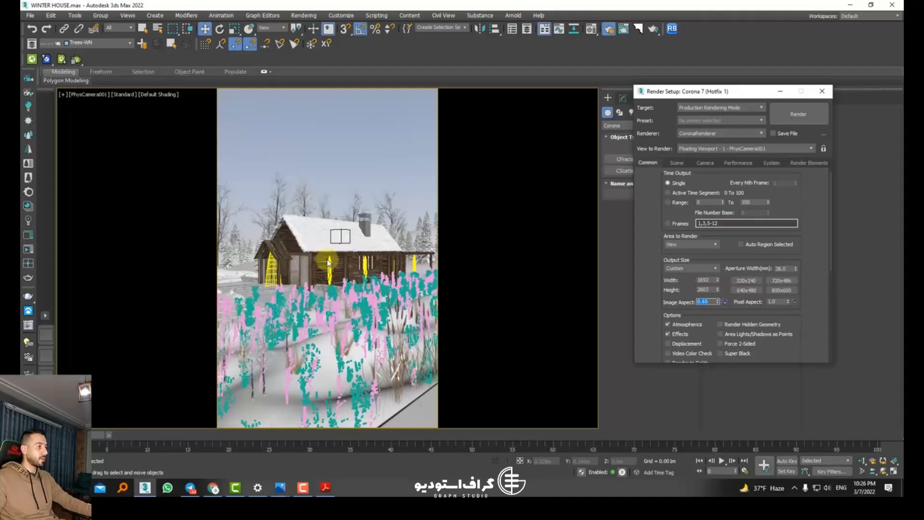
Switch to Chrome and examine the RTINGS.com comparison of 4:3, 16:9 and 21:9 aspect ratios
left_click(213, 487)
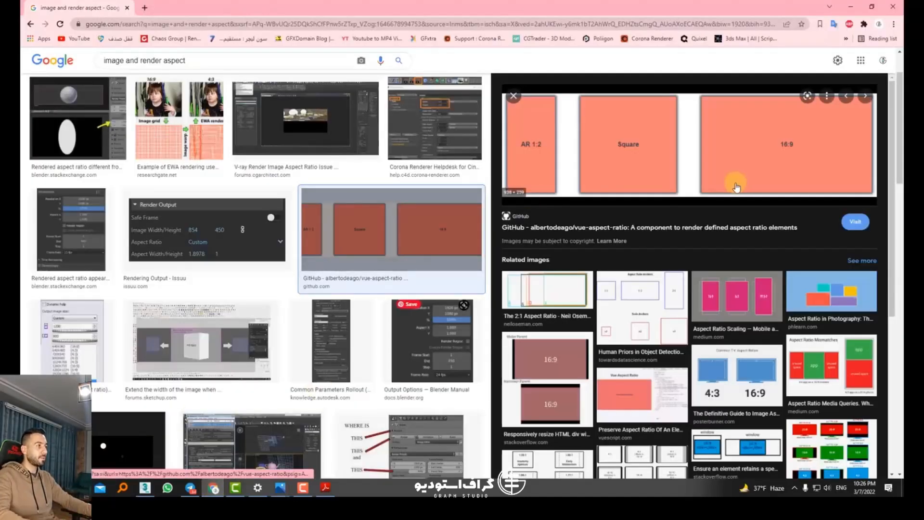
scroll(739, 183, "down", 2)
left_click(803, 342)
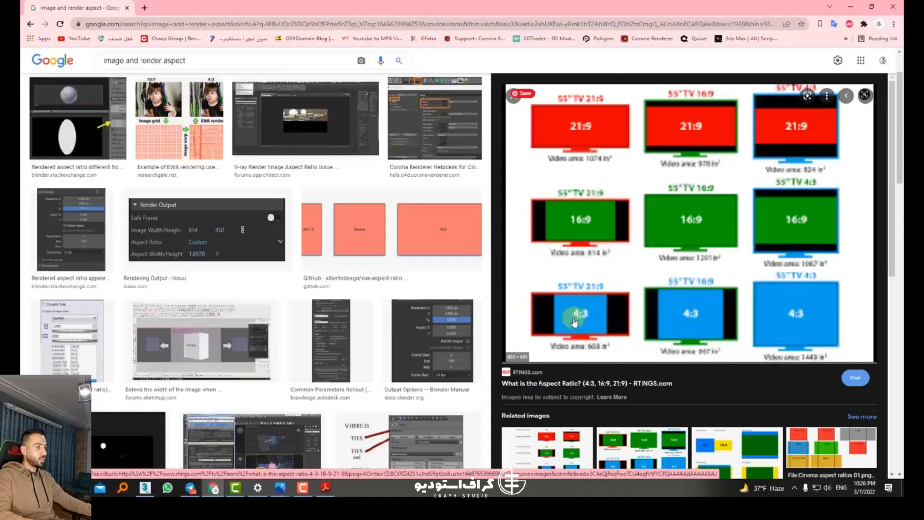
scroll(674, 318, "down", 3)
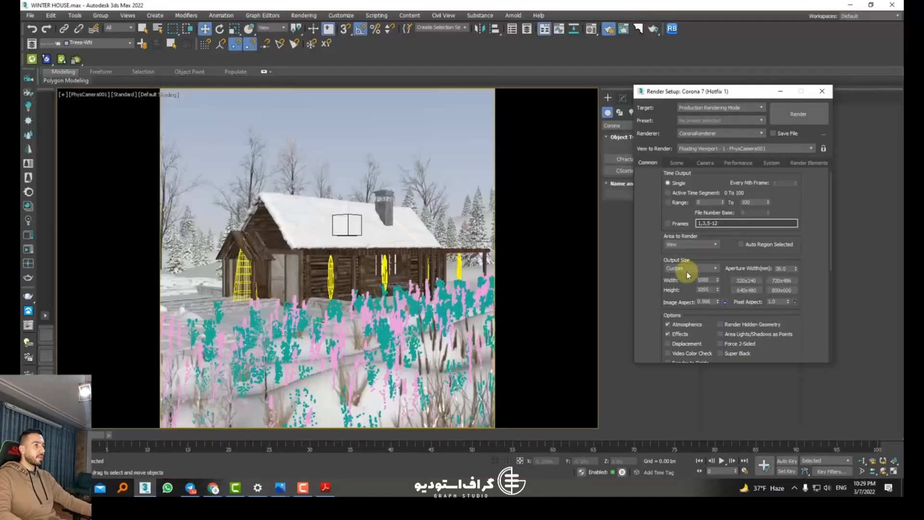
Lock the custom output's image aspect, and toggle the Atmospherics and Effects render options off and back on
left_click(677, 268)
left_click(677, 269)
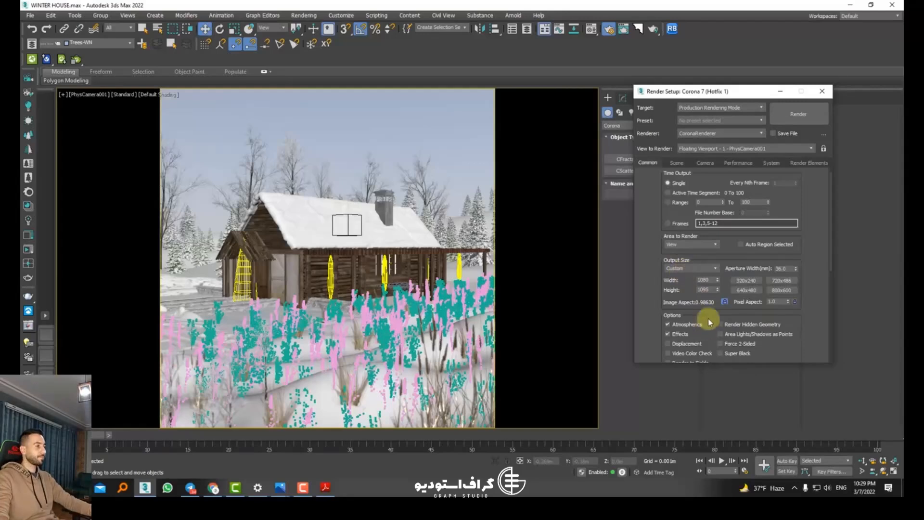
left_click_drag(707, 320, 694, 243)
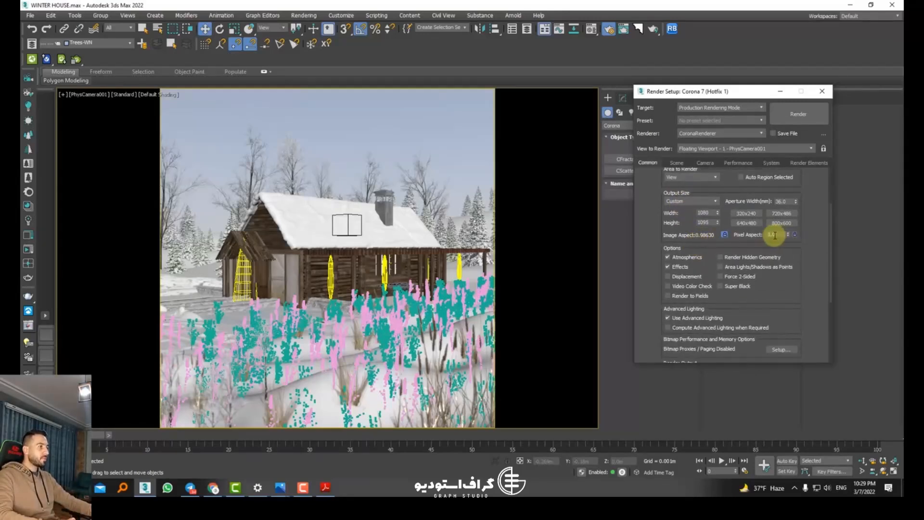
left_click(679, 259)
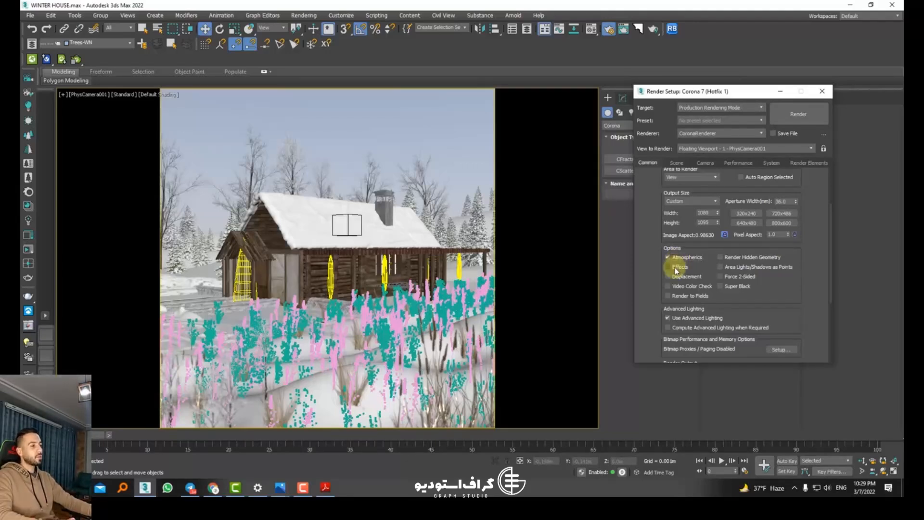
left_click(676, 269)
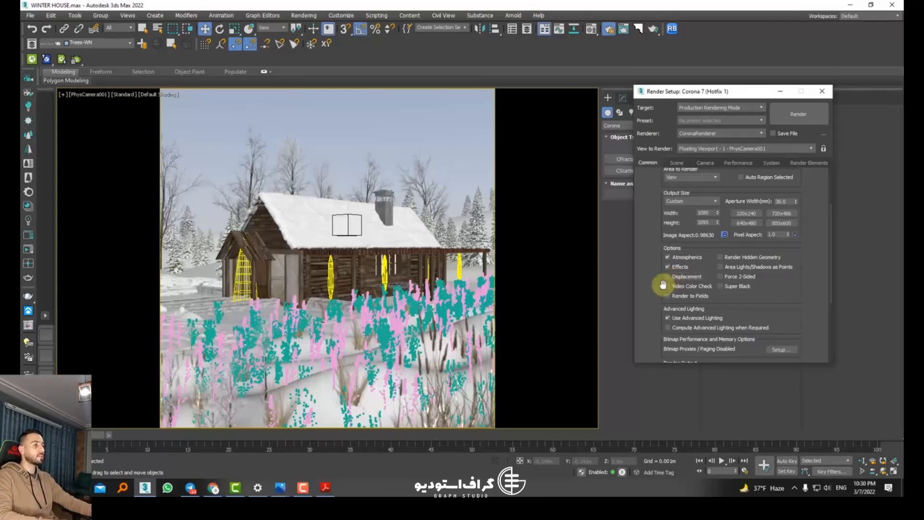
Open the Render Output file settings, choose JPEG File as the save type, and leave the dialog without a file name
left_click_drag(670, 284, 662, 222)
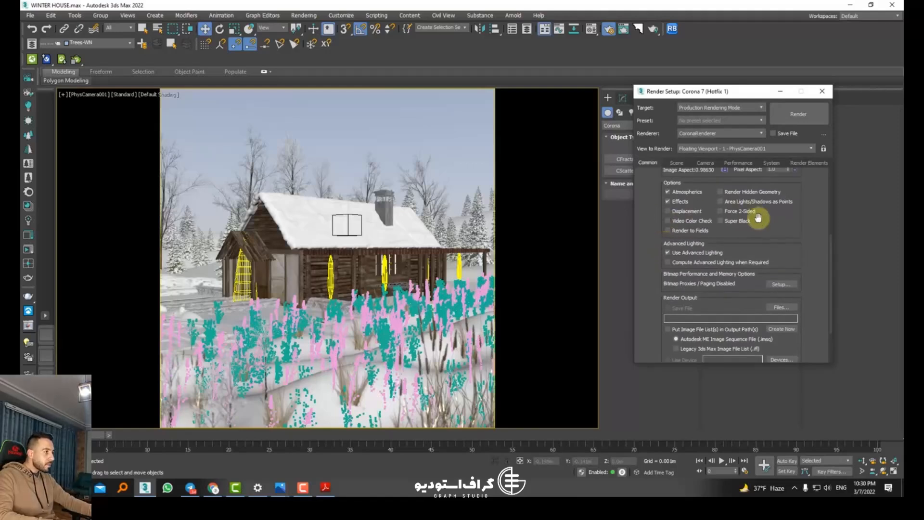
left_click_drag(652, 304, 656, 241)
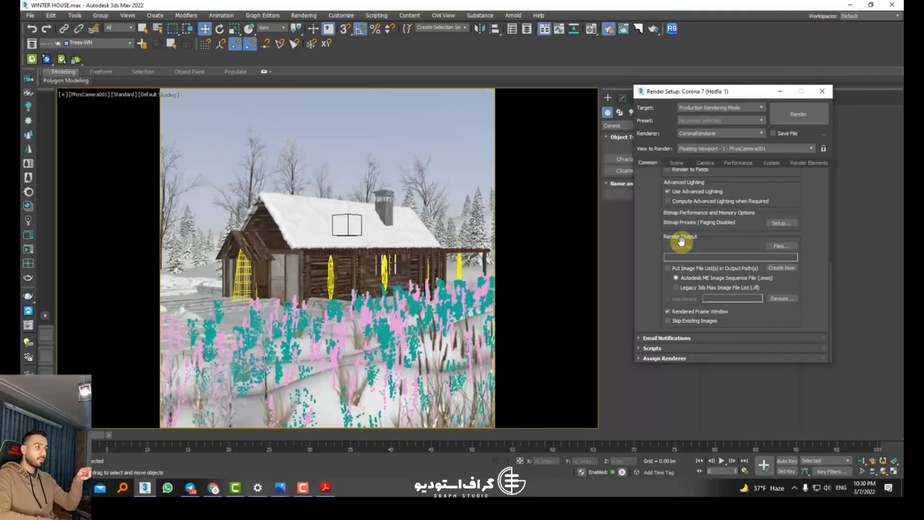
left_click(781, 246)
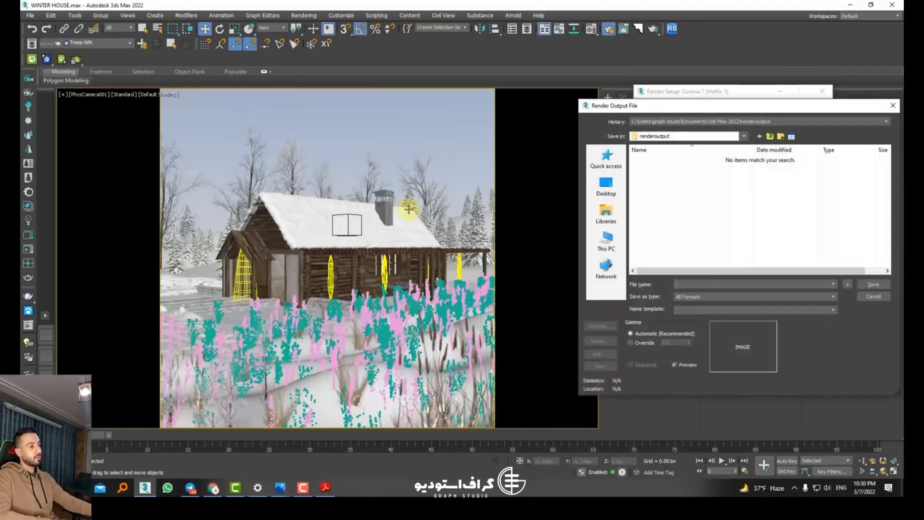
left_click(686, 296)
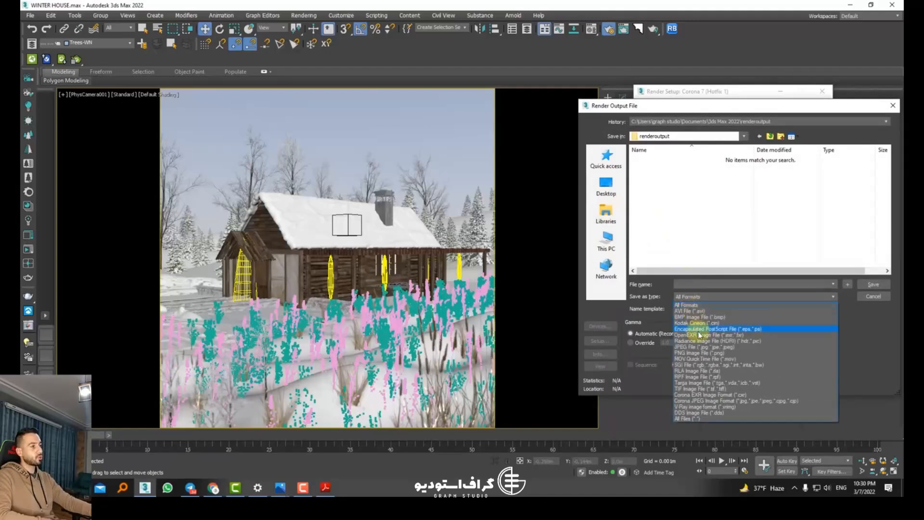
left_click(692, 342)
left_click(691, 297)
left_click(684, 285)
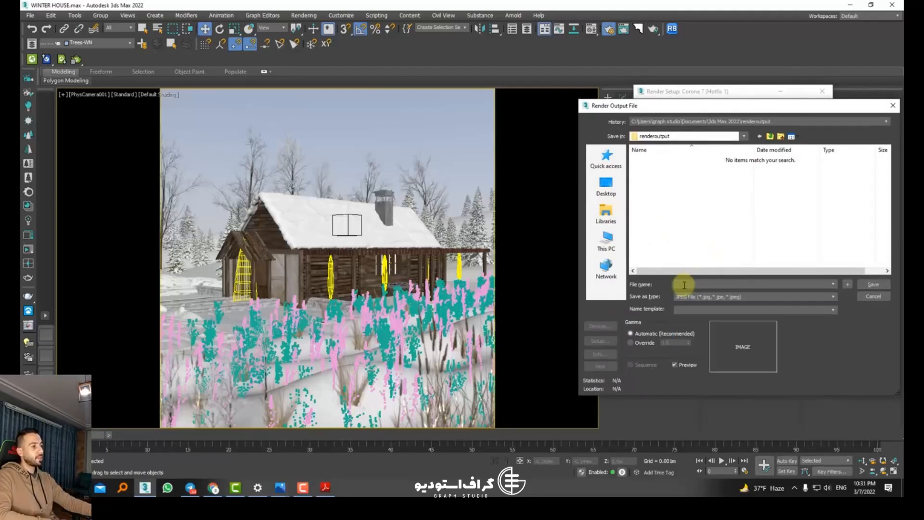
left_click(873, 284)
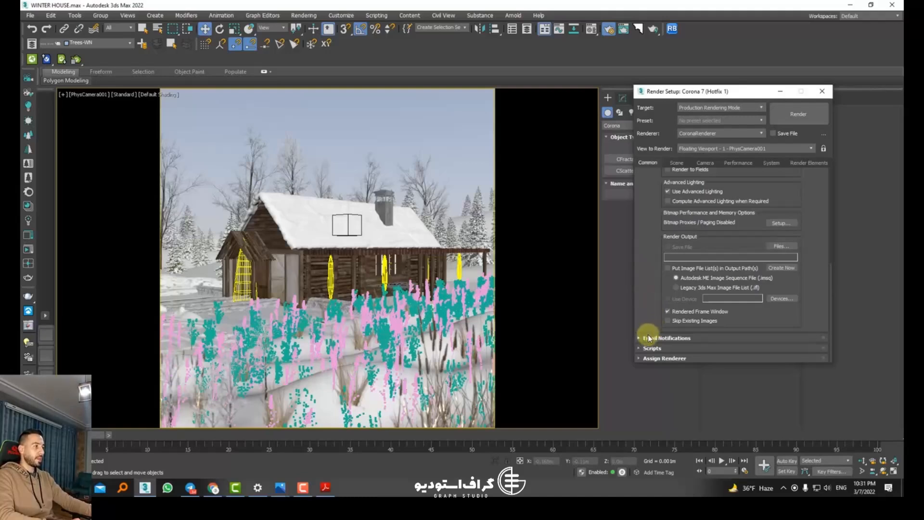
Expand the Assign Renderer and Scripts sections of the common render settings
left_click(651, 358)
left_click(652, 295)
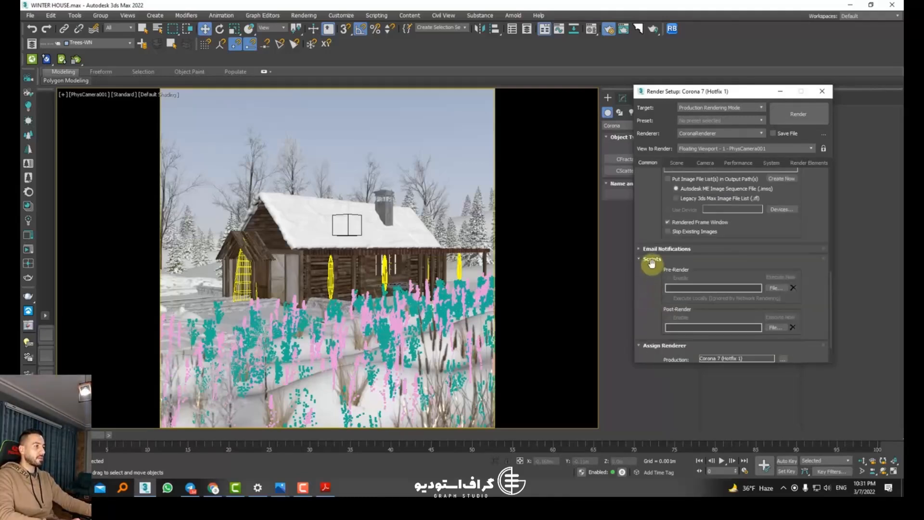
Collapse the Scripts section, view the renderers available for production, and leave the choice without selecting one
left_click(652, 260)
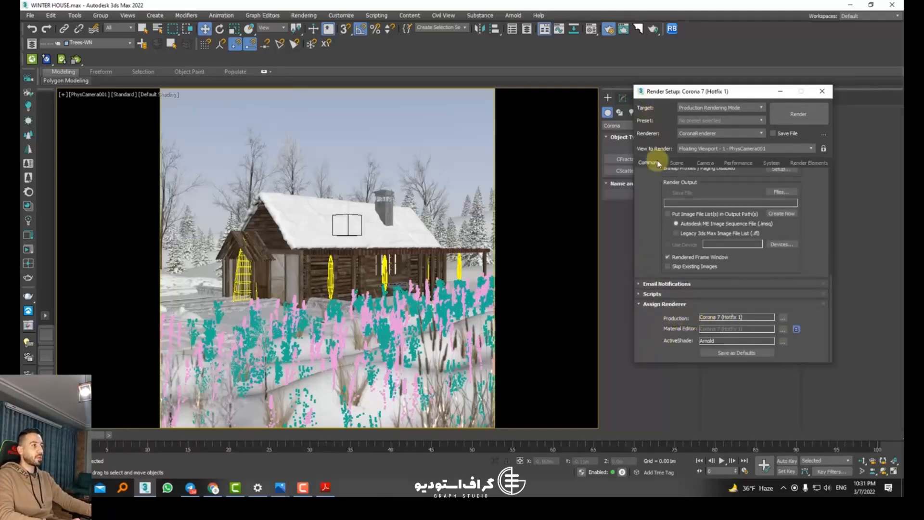
left_click(783, 317)
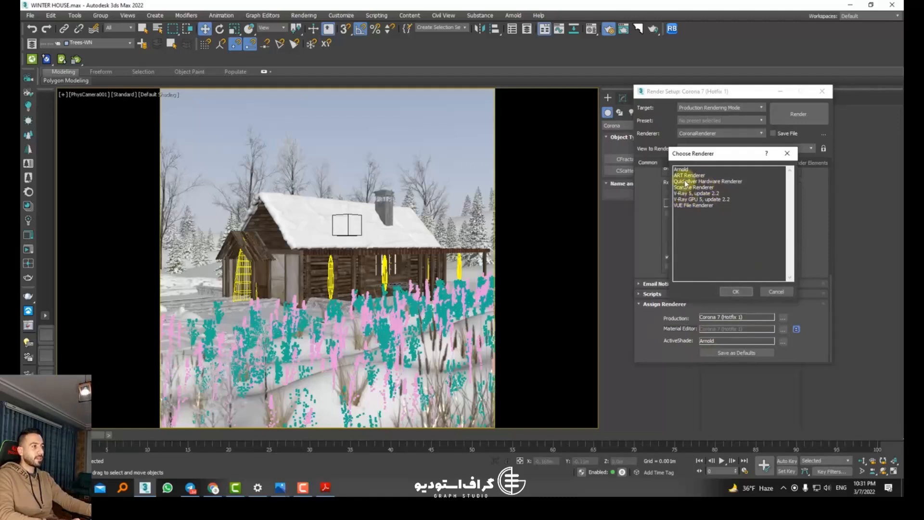
left_click(786, 154)
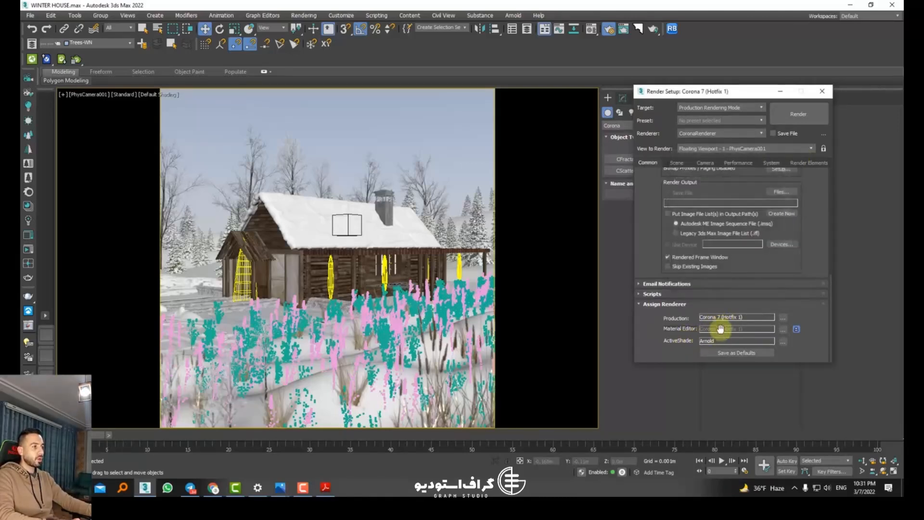
Unlock the Material Editor renderer from production and assign CoronaRenderer to it, then view the ActiveShade renderer choices and cancel
left_click(797, 329)
left_click(783, 330)
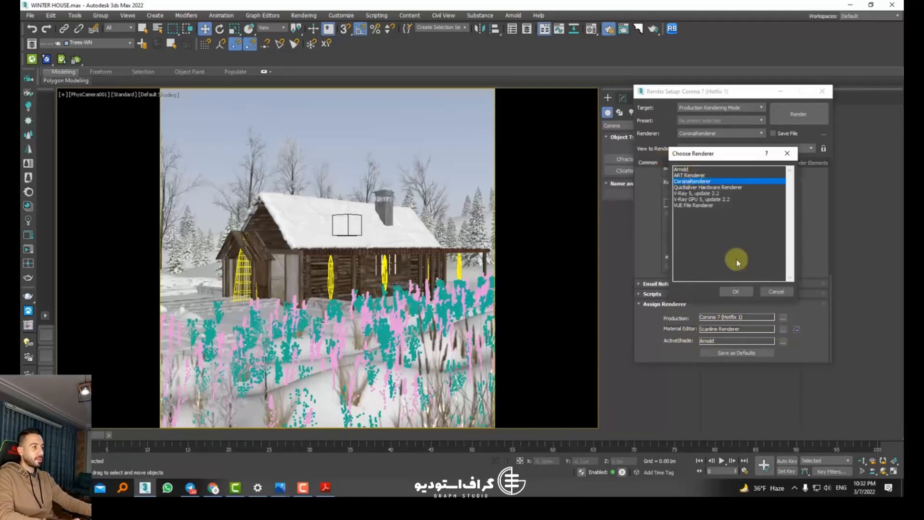
left_click(736, 291)
left_click(783, 341)
left_click(776, 291)
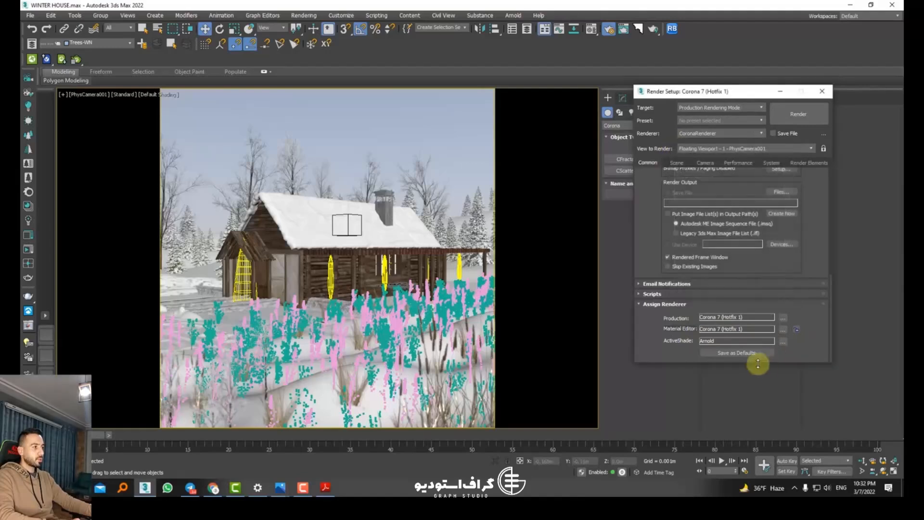
Save the renderer assignments as defaults and choose CoronaRenderer as the renderer for production rendering
left_click(756, 354)
left_click(503, 253)
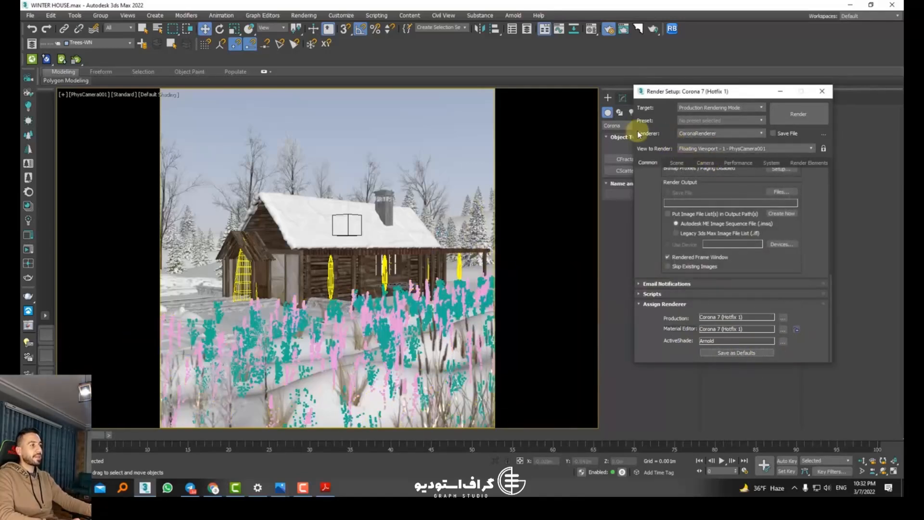
left_click(686, 133)
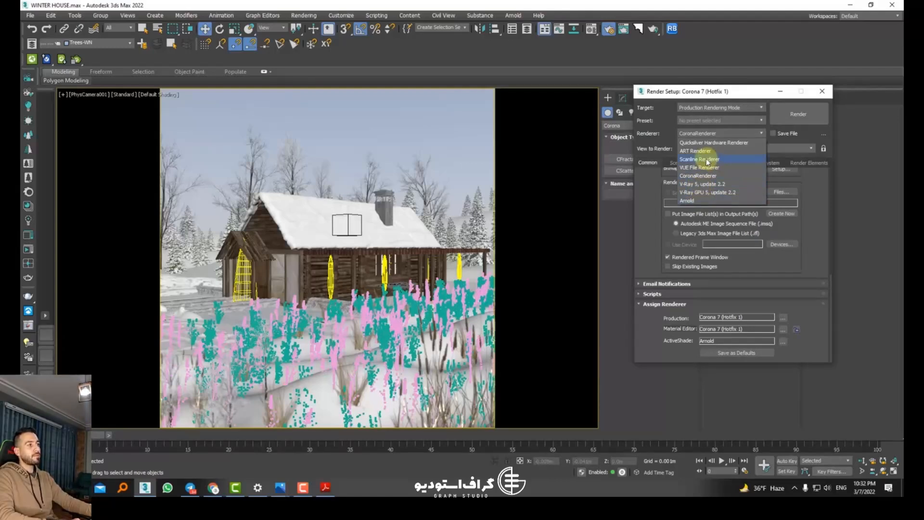
left_click(700, 176)
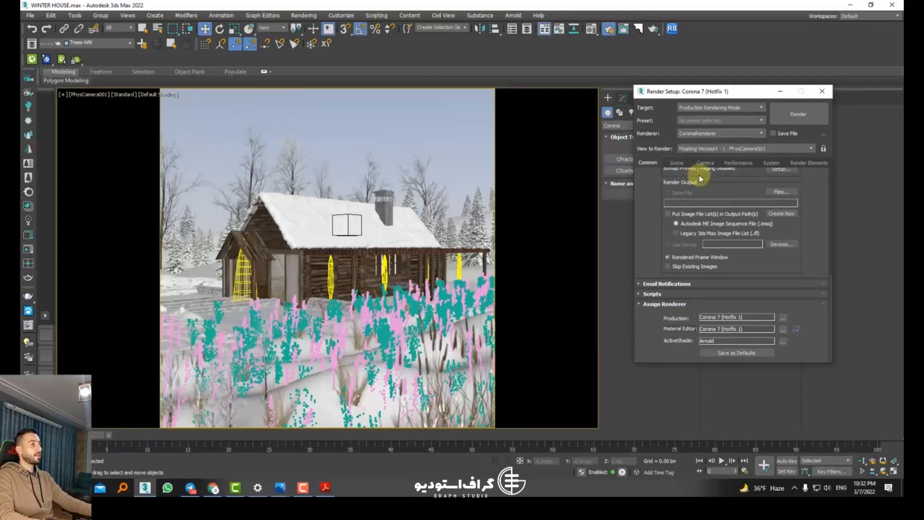
Show Corona's Scene render settings and look through them from General Settings to the Scene Environment overrides
left_click(672, 163)
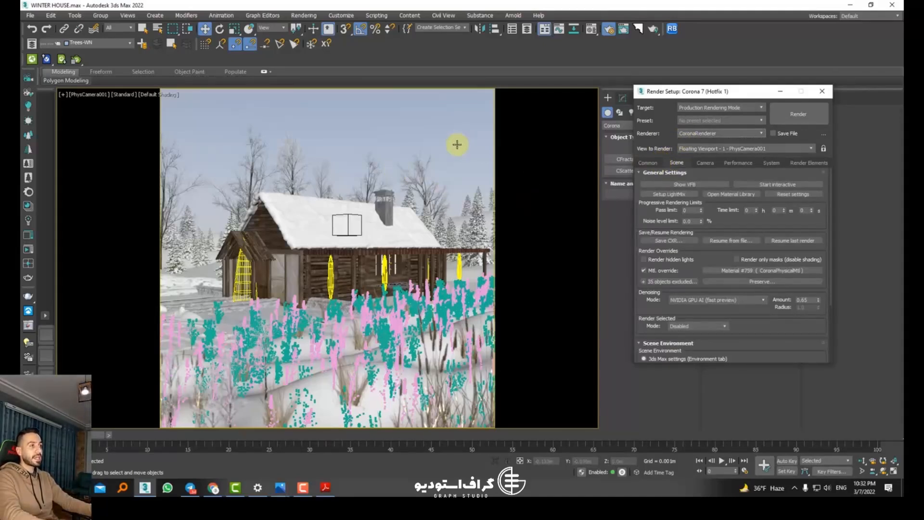
left_click(654, 162)
left_click(679, 164)
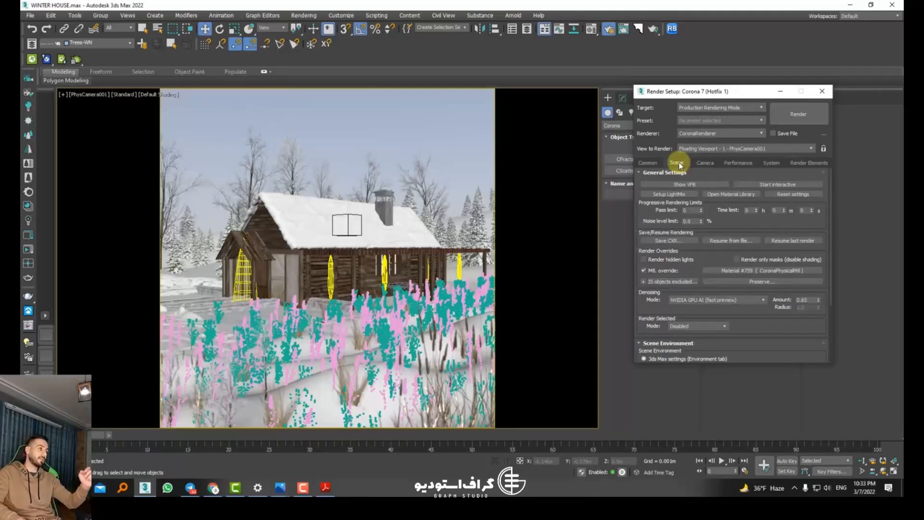
left_click_drag(705, 326, 700, 247)
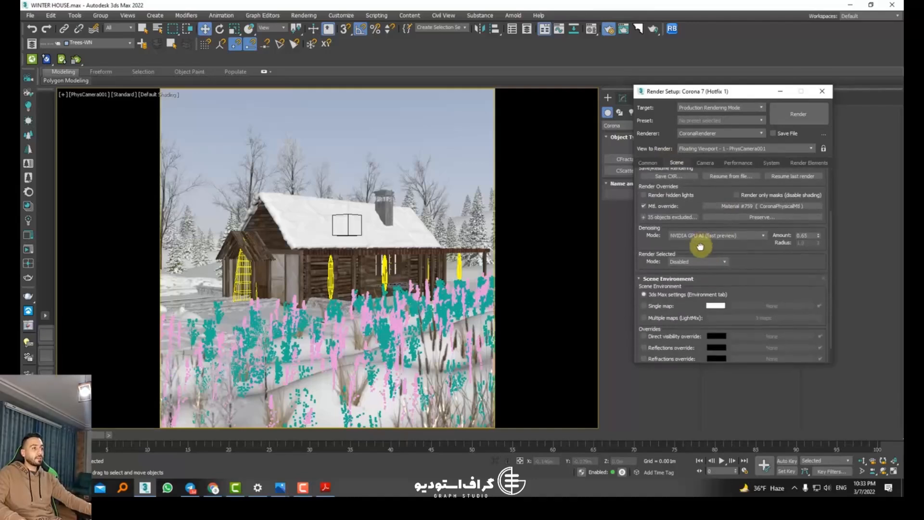